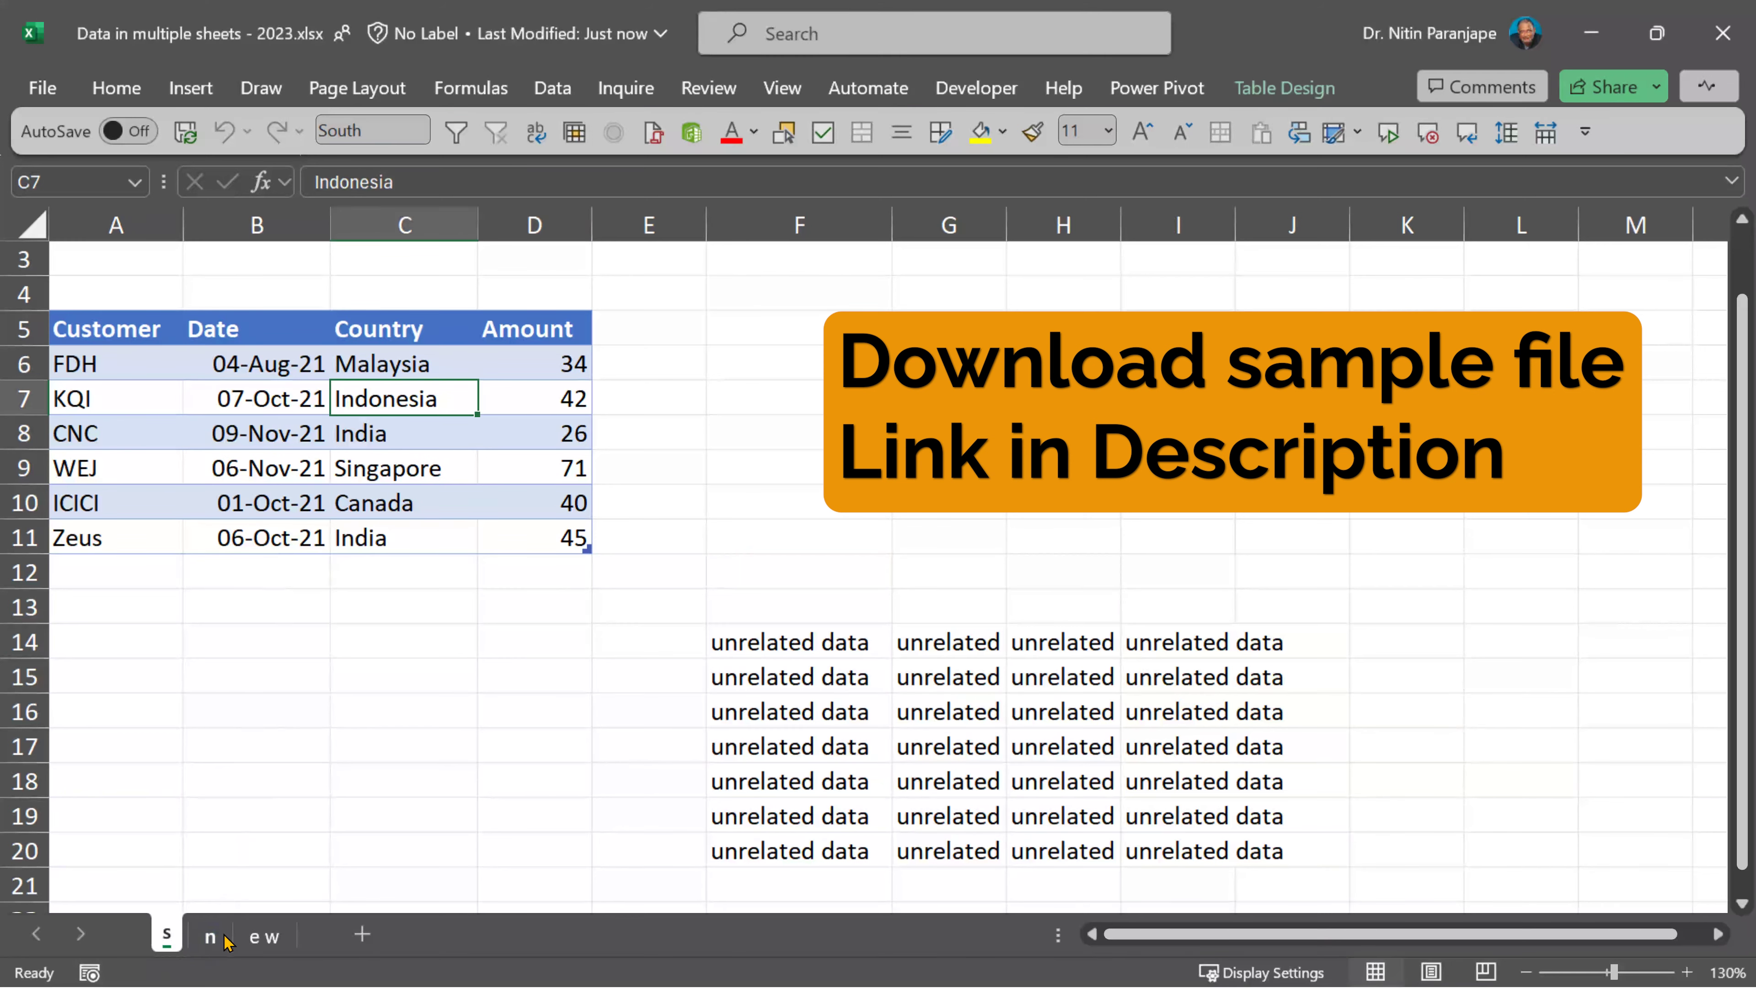
Look over the n sheet, then inspect the East and West tables on the e w sheet
{"action": "left_click", "coordinate": [211, 935]}
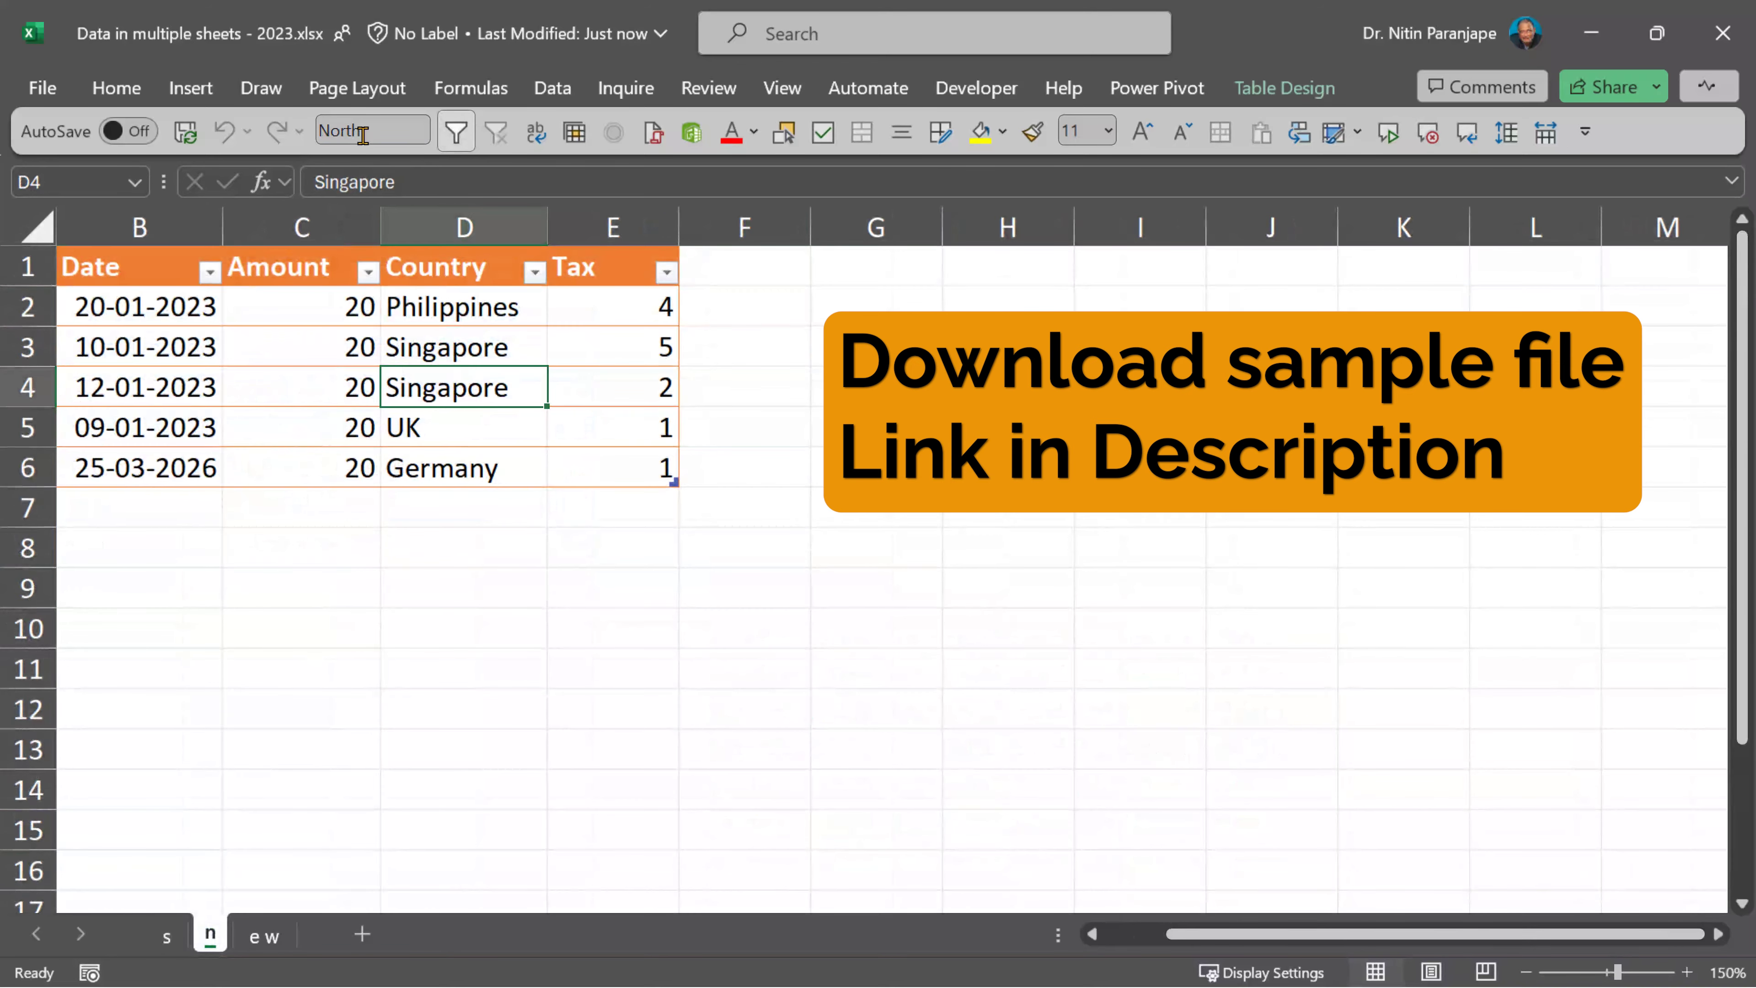
{"action": "left_click", "coordinate": [265, 935]}
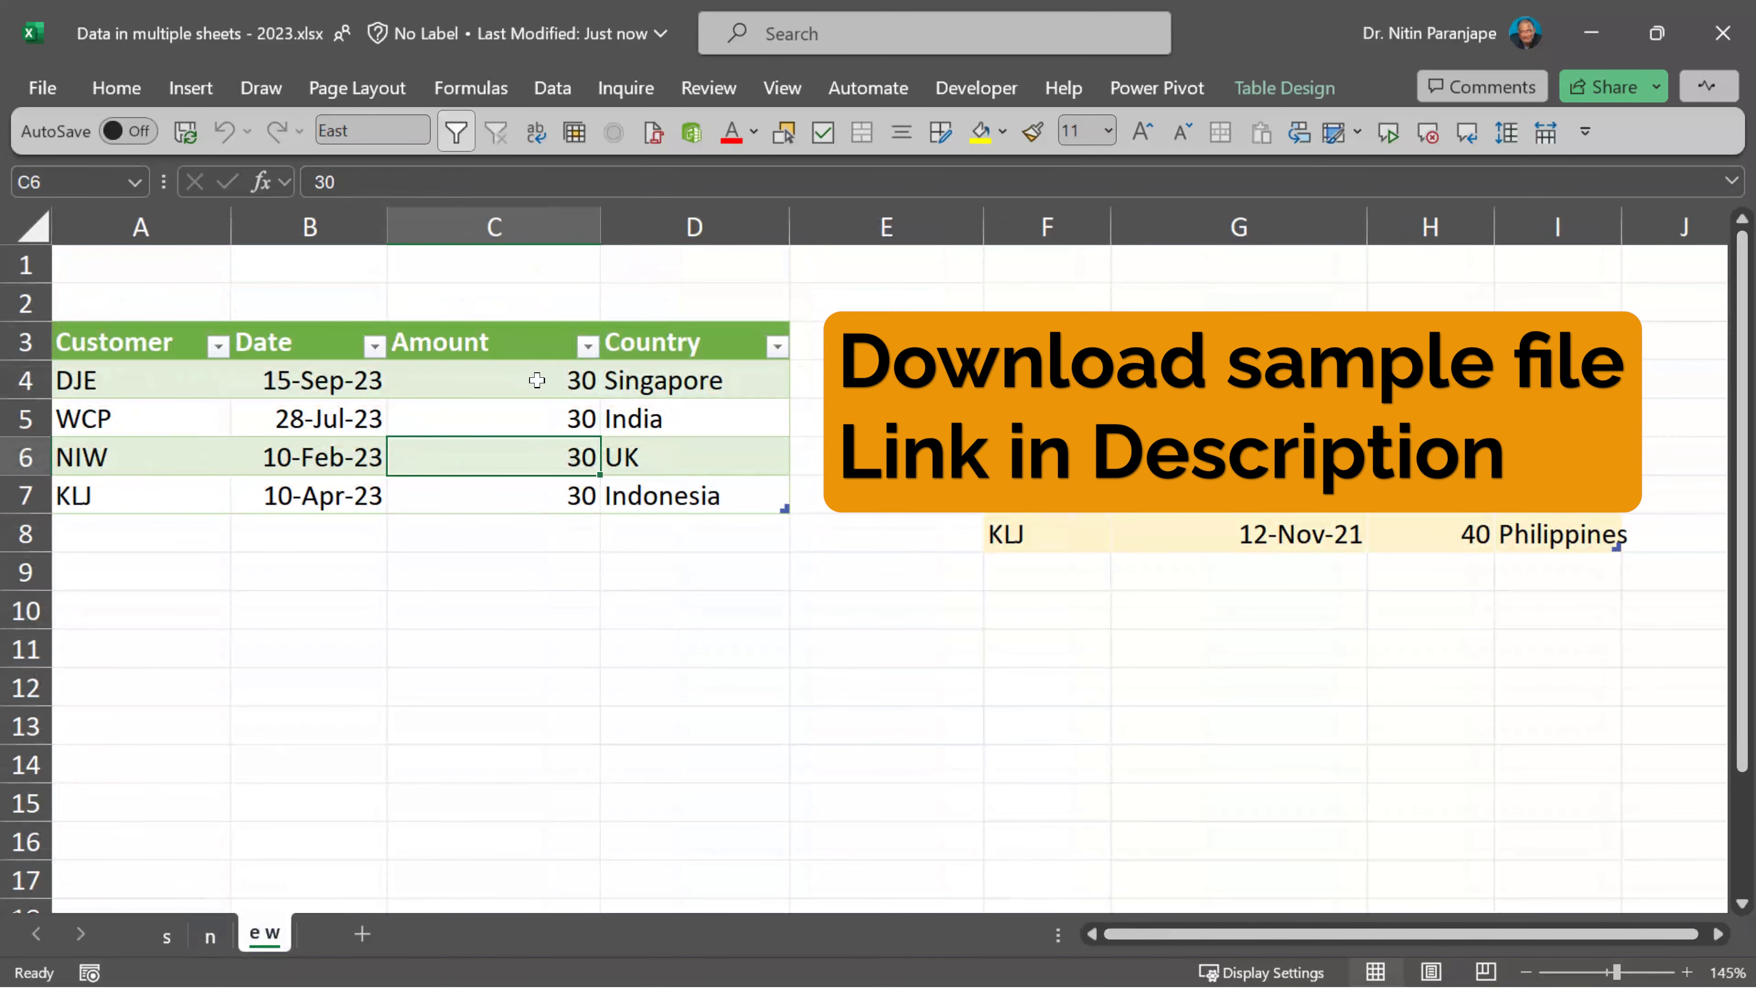
{"action": "left_click", "coordinate": [537, 381]}
{"action": "left_click", "coordinate": [1239, 456]}
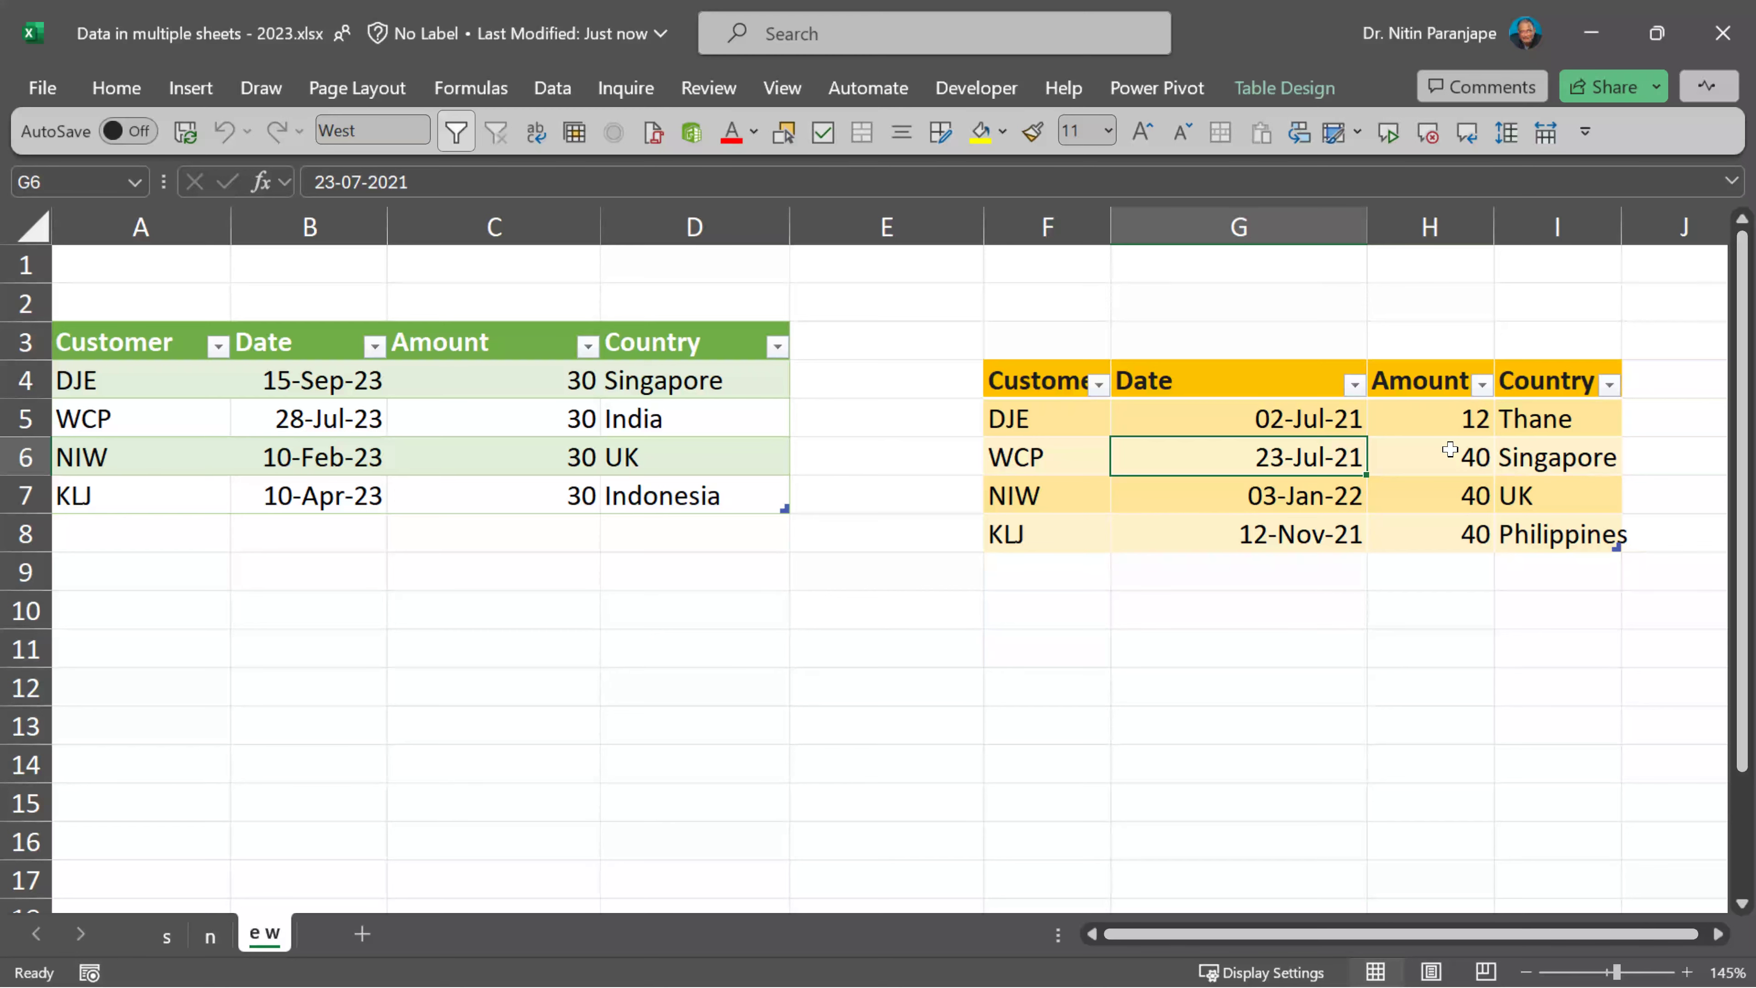
Start a new blank workbook and import from the Excel file Data in multiple sheets - 2023.xlsx
{"action": "key", "text": "alt+f"}
{"action": "key", "text": "n"}
{"action": "key", "text": "l"}
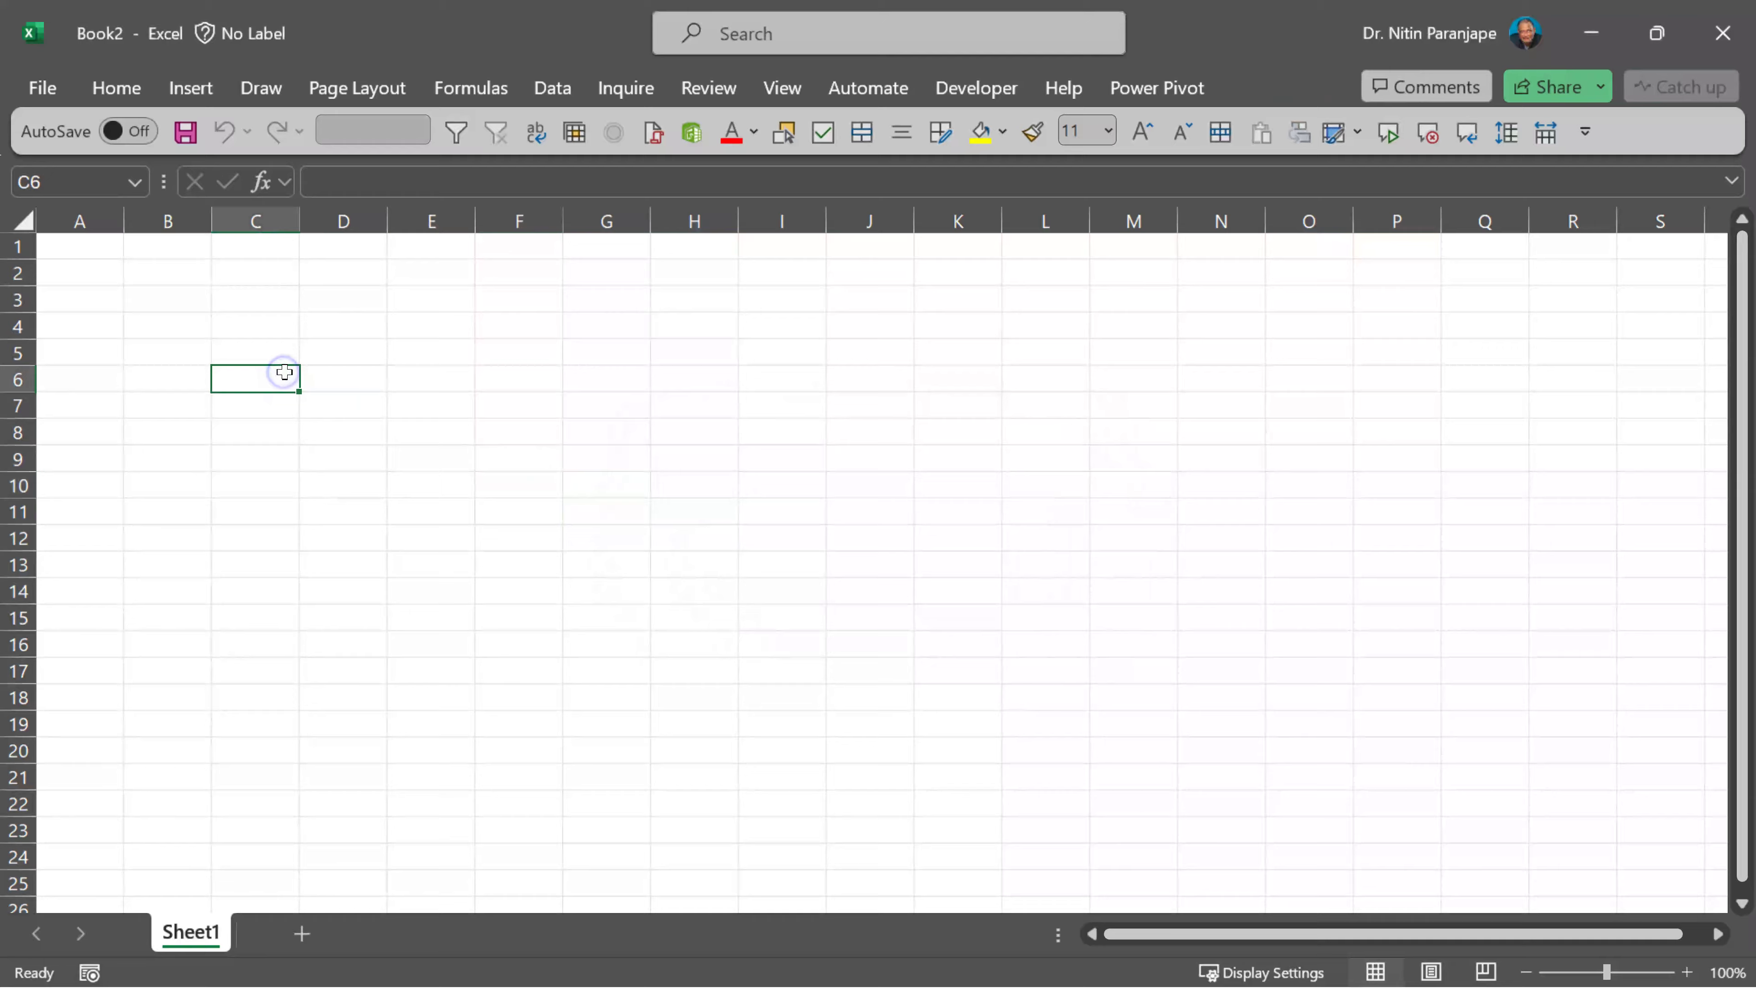
{"action": "left_click", "coordinate": [564, 90]}
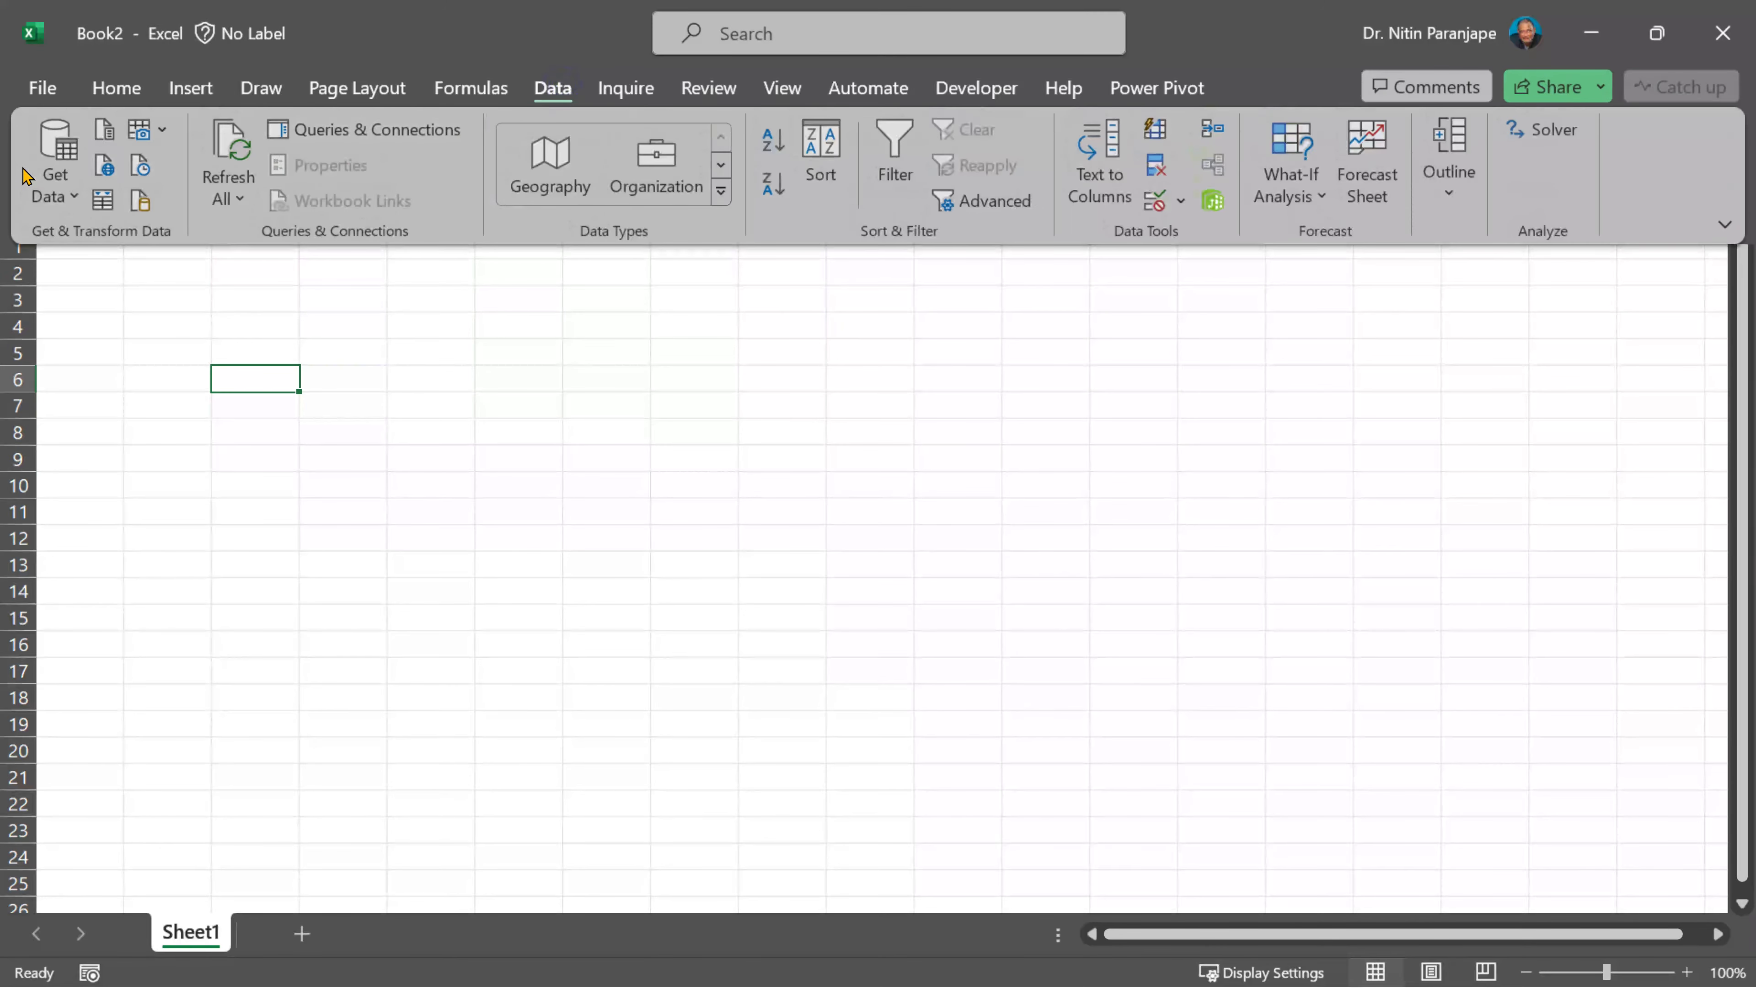
{"action": "left_click", "coordinate": [55, 184]}
{"action": "mouse_move", "coordinate": [131, 239]}
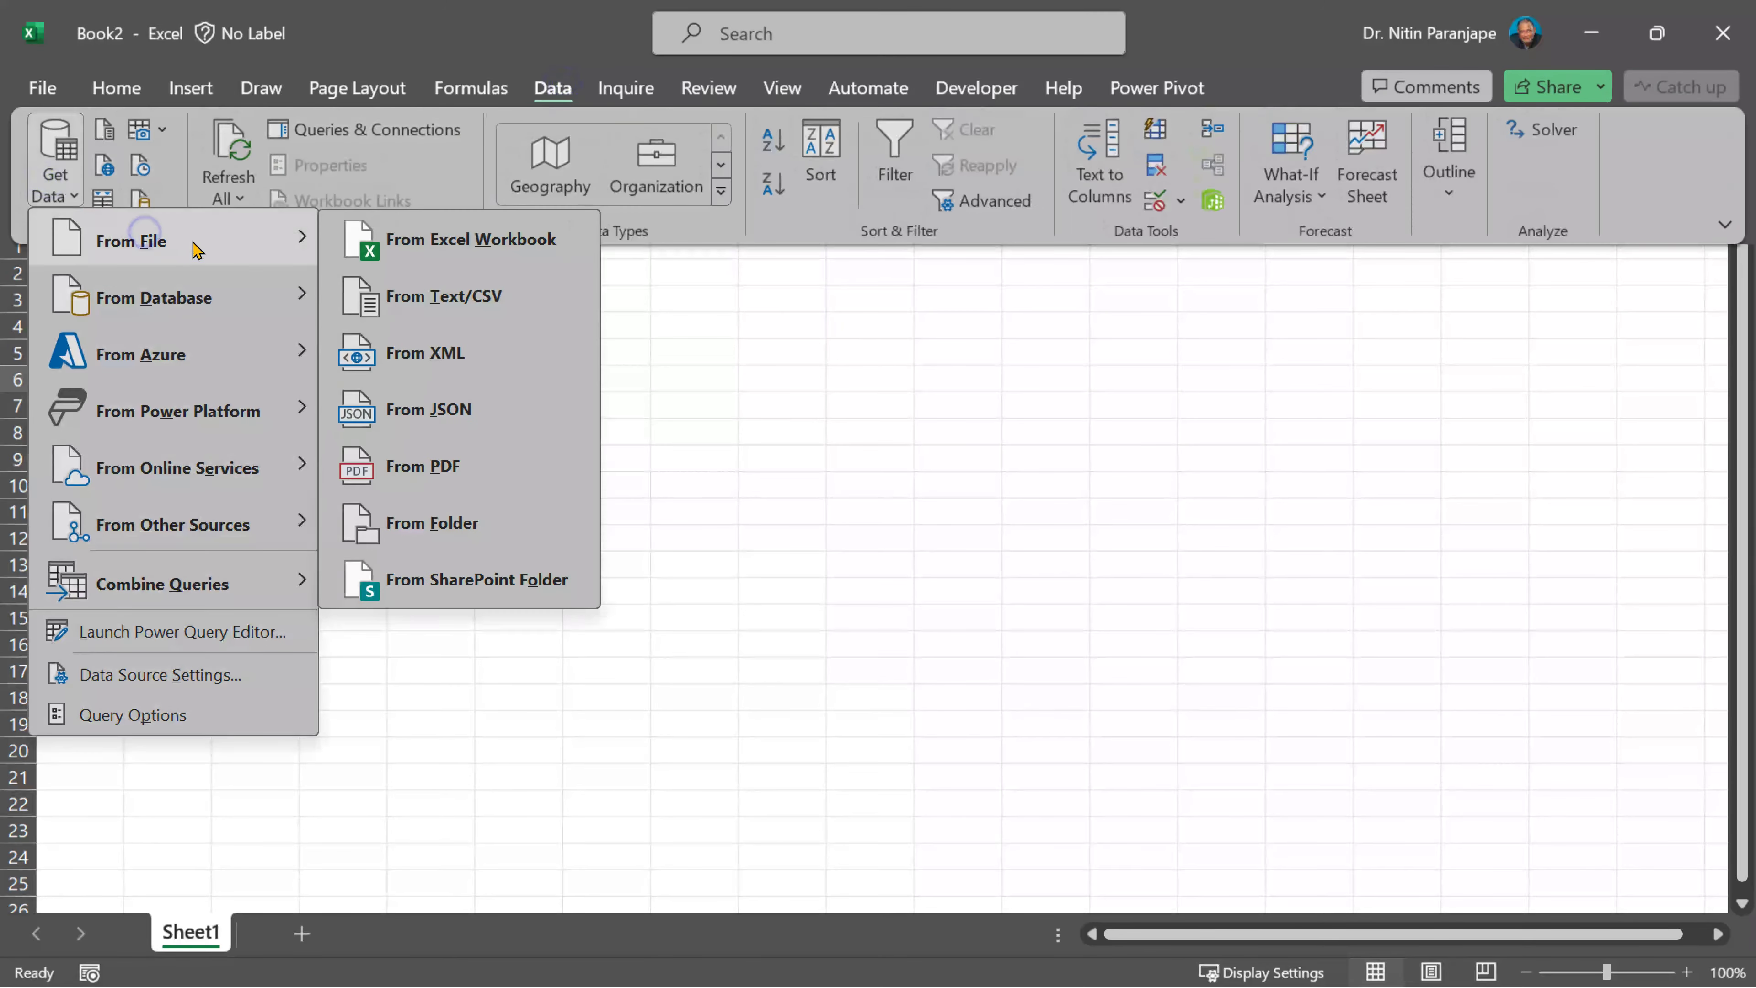
{"action": "left_click", "coordinate": [390, 242]}
{"action": "left_click", "coordinate": [669, 627]}
{"action": "left_click", "coordinate": [954, 773]}
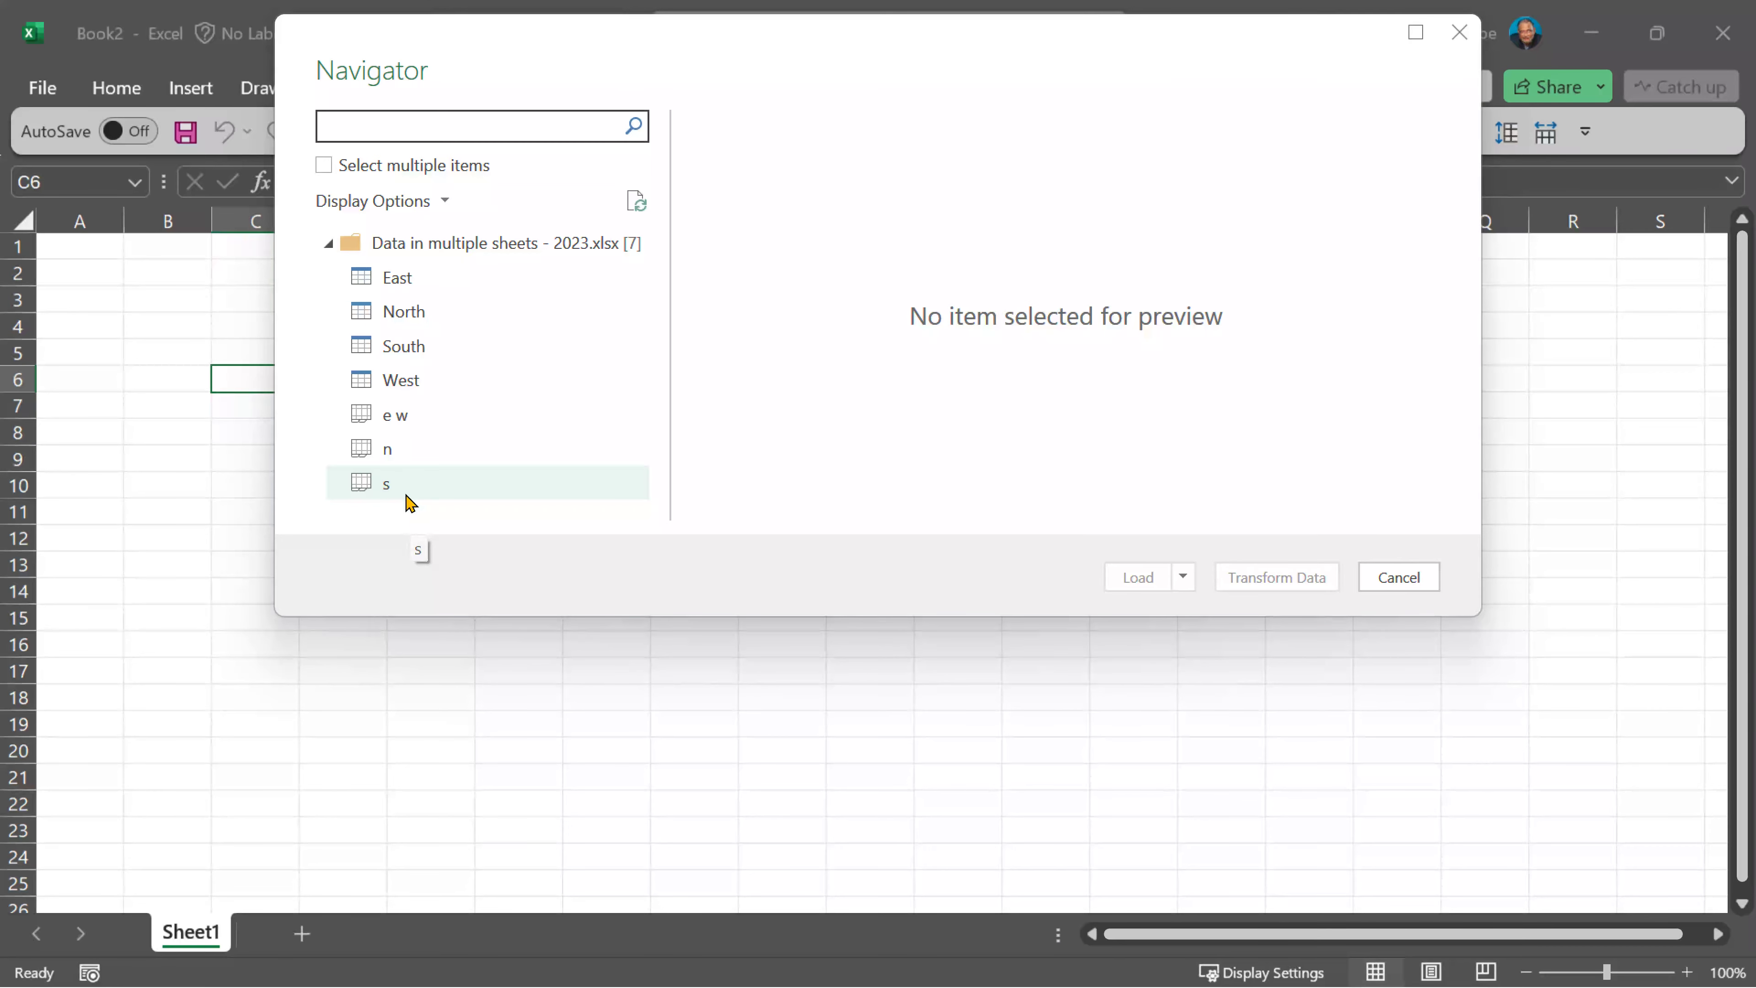
Preview the s sheet and East table, then select the whole workbook in Navigator
{"action": "left_click", "coordinate": [405, 494]}
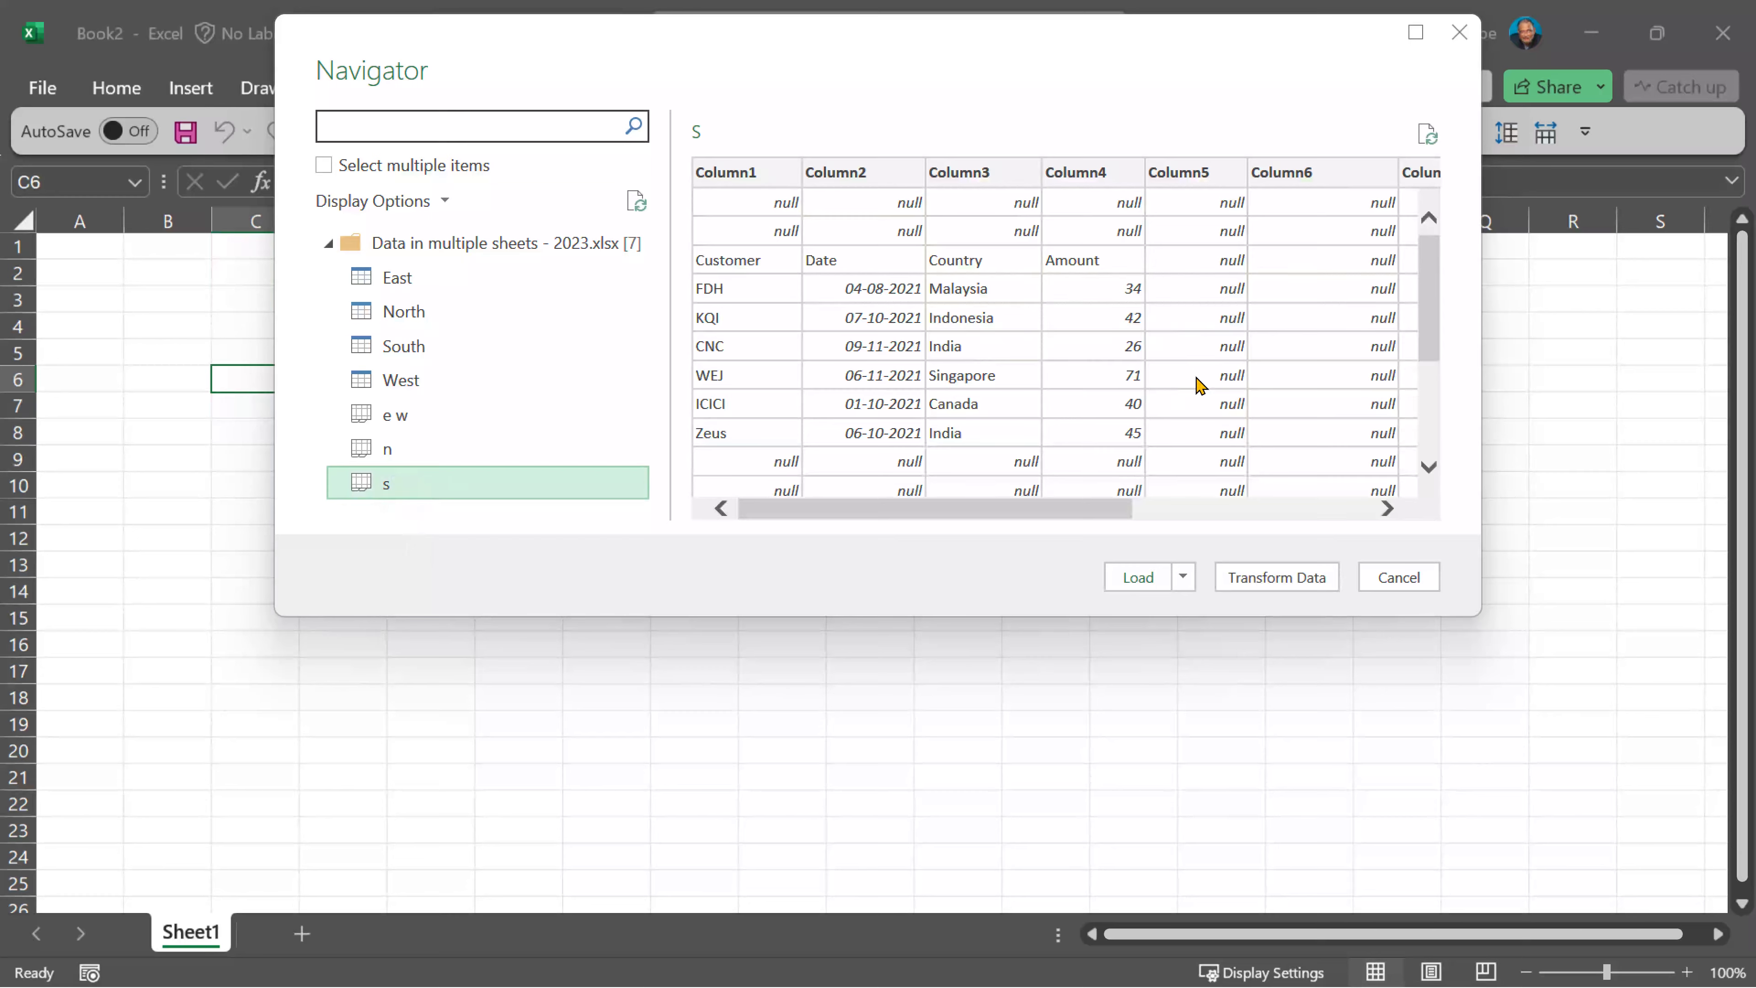
{"action": "left_click", "coordinate": [388, 285]}
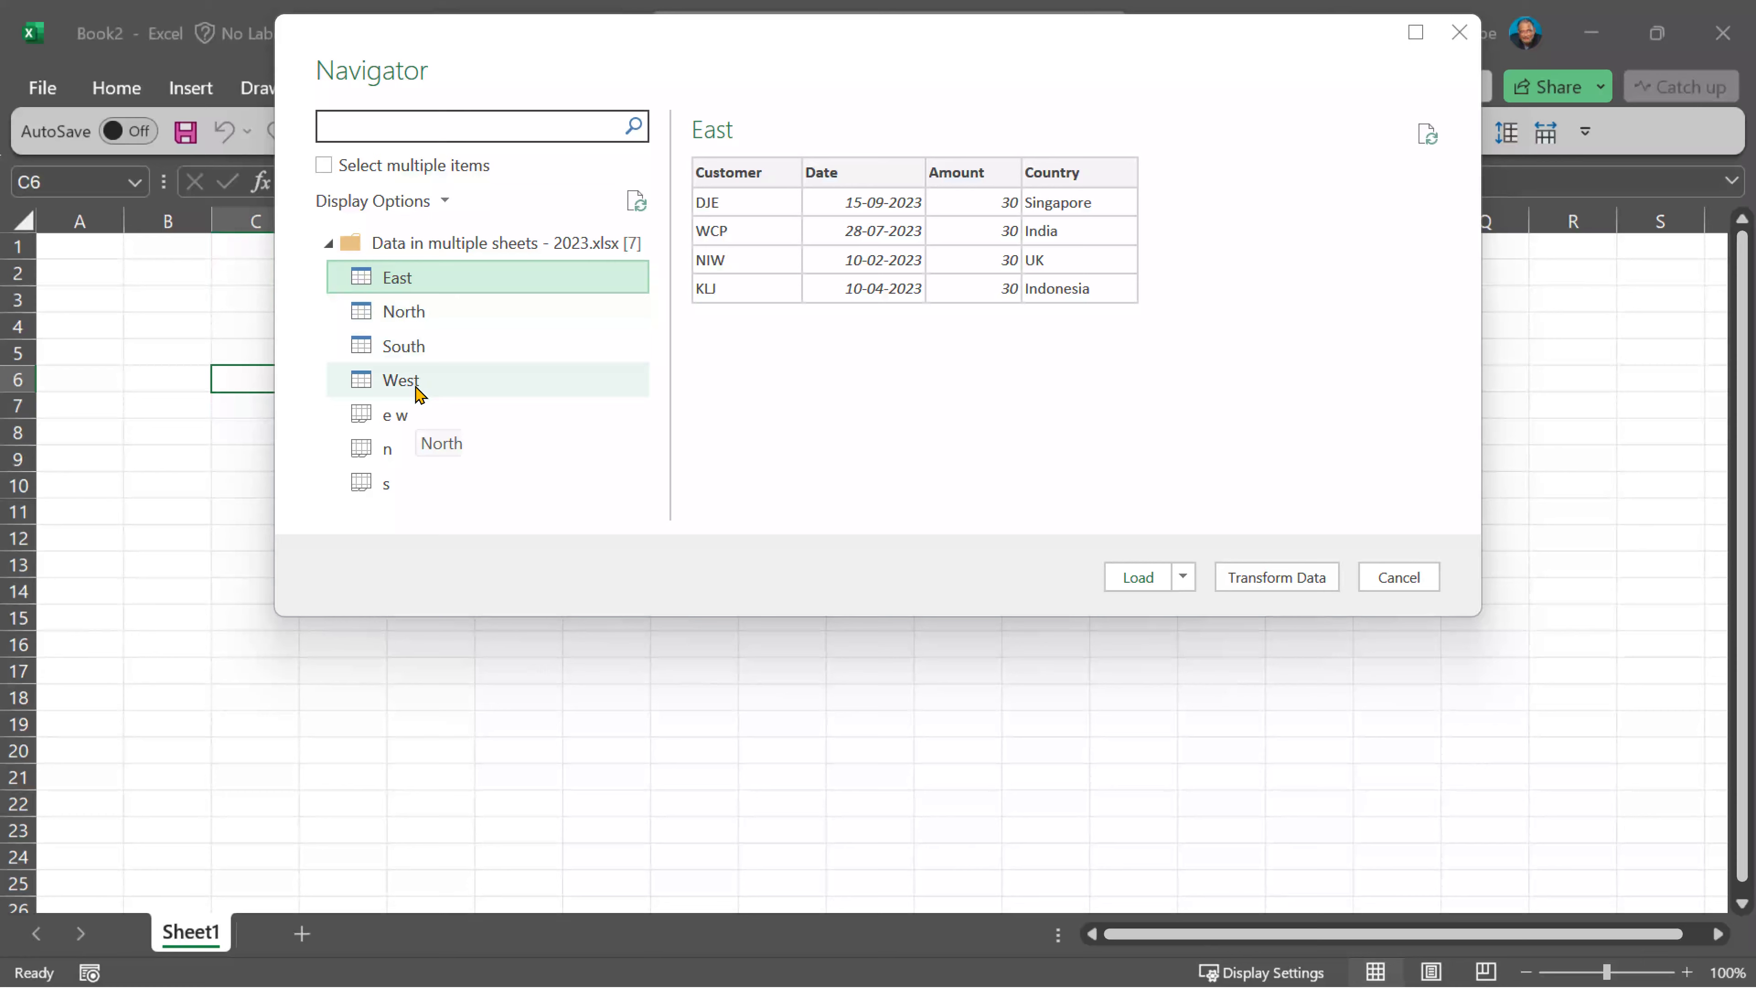
{"action": "left_click", "coordinate": [453, 246]}
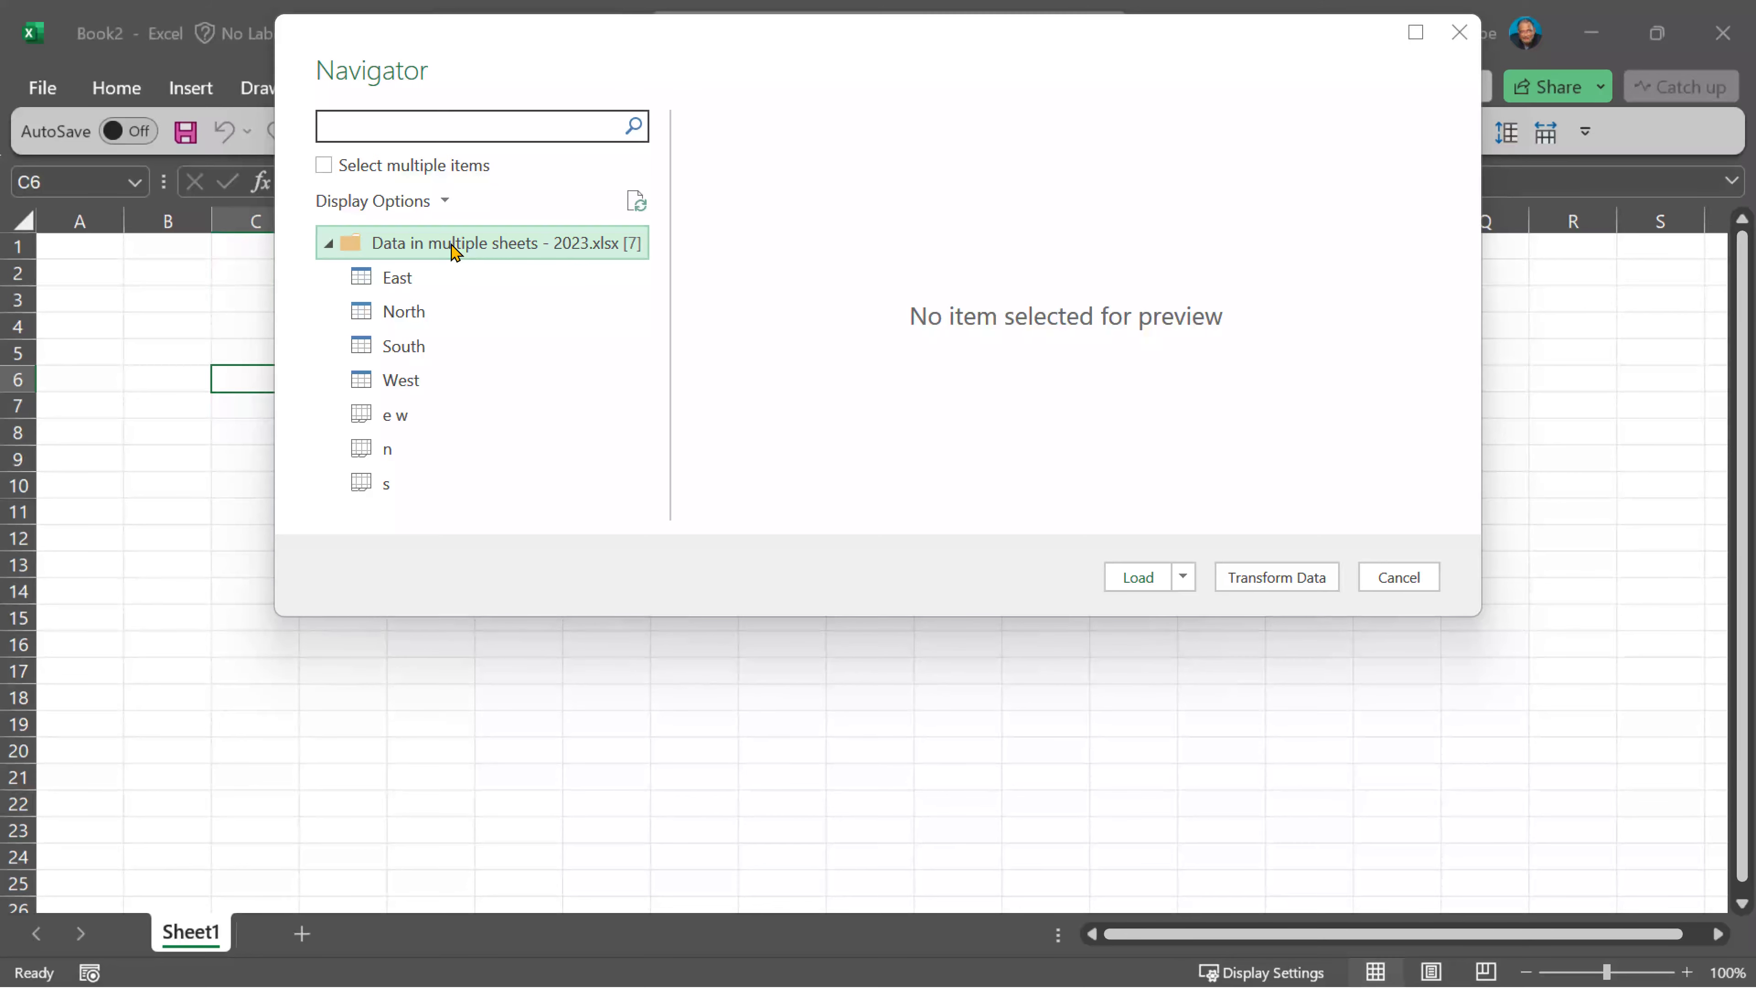
Load the workbook with Load To as Only Create Connection
{"action": "left_click", "coordinate": [1184, 578]}
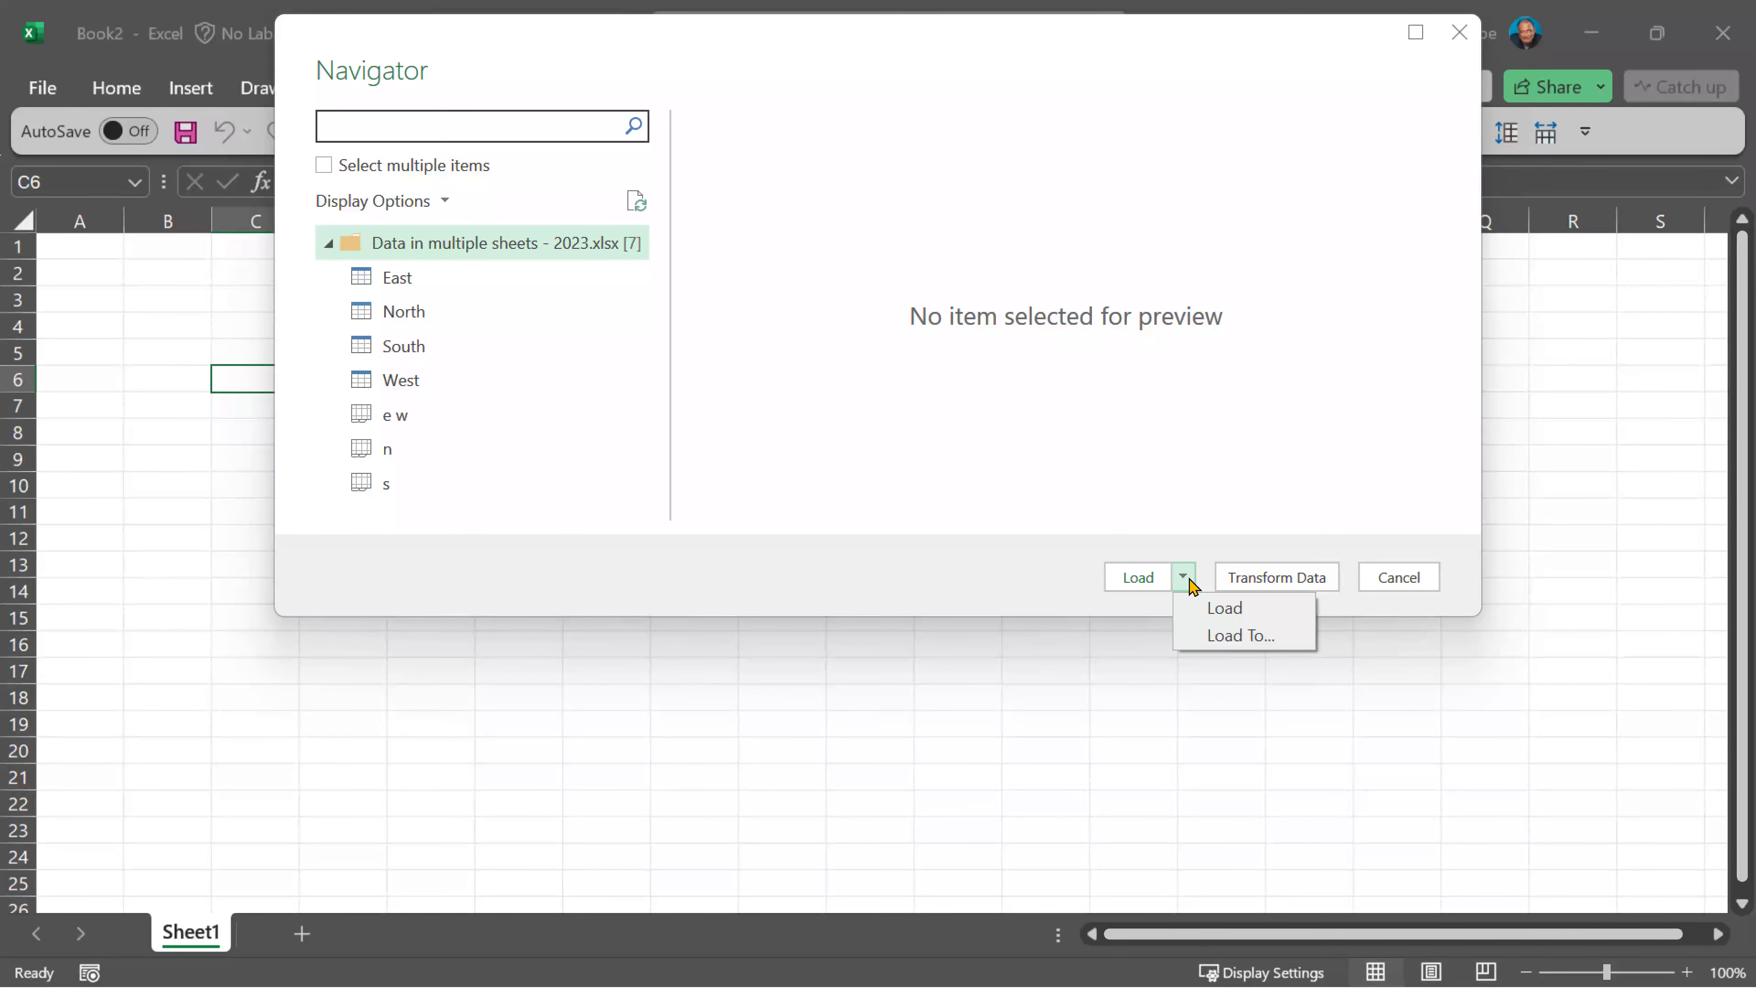
{"action": "left_click", "coordinate": [1225, 636]}
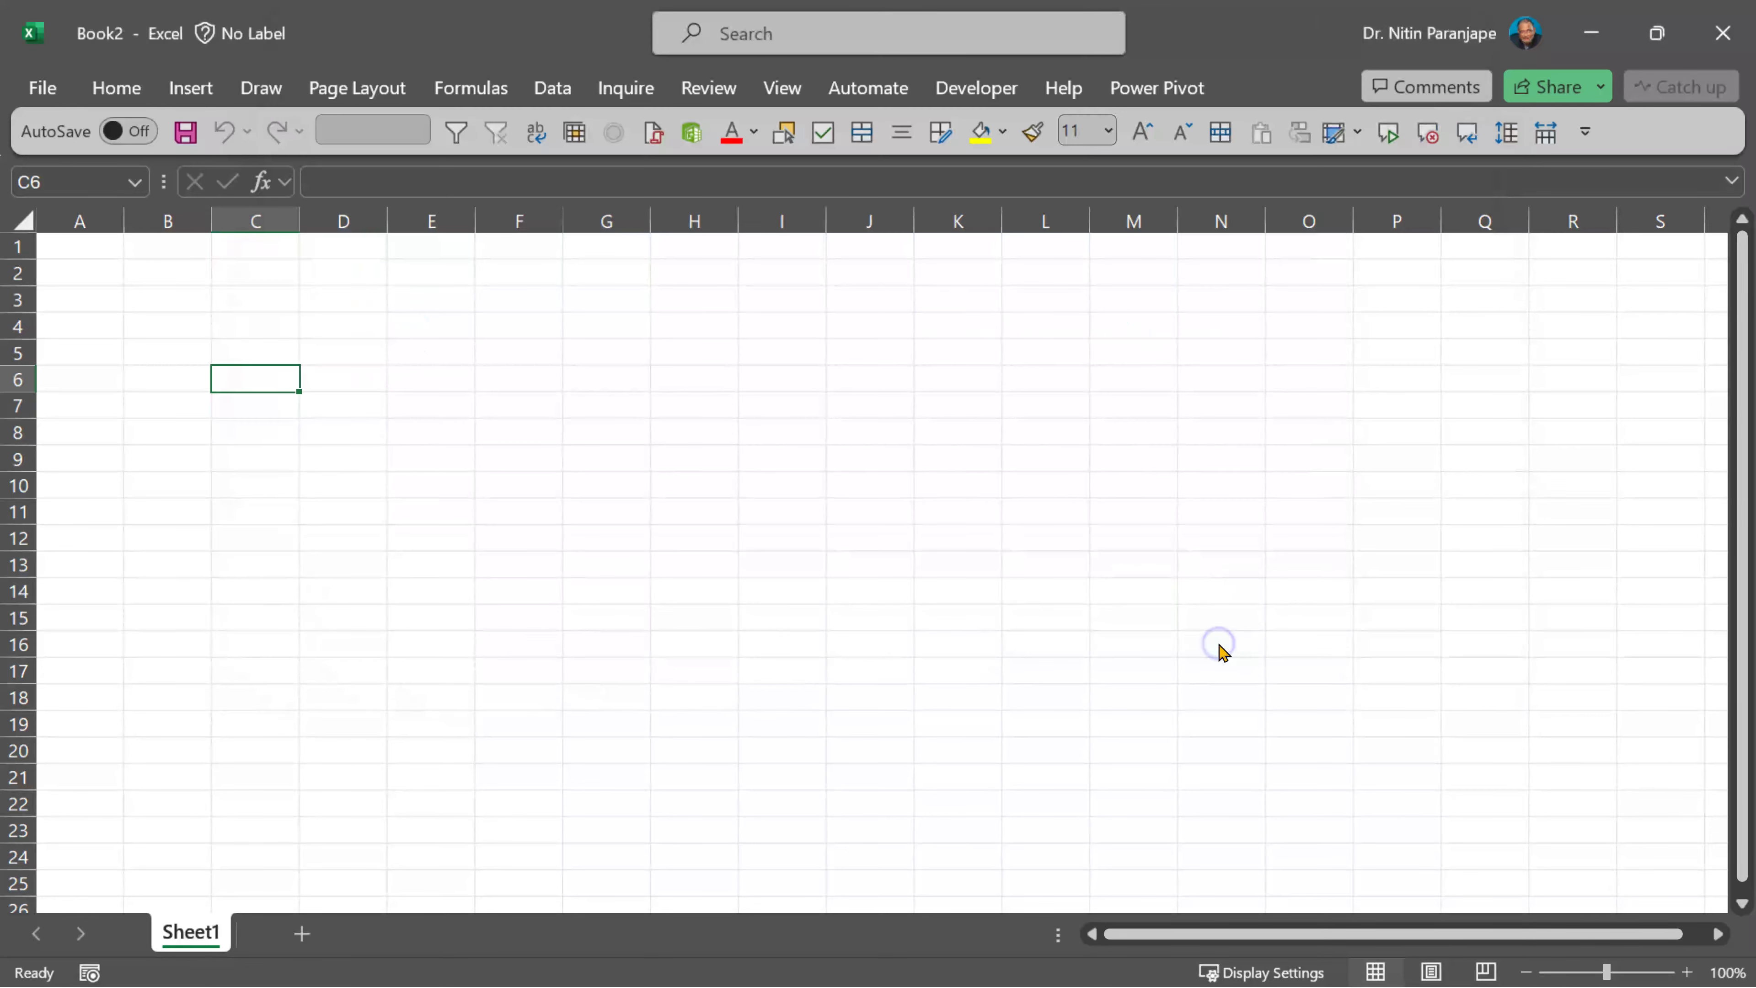
{"action": "left_click", "coordinate": [889, 491]}
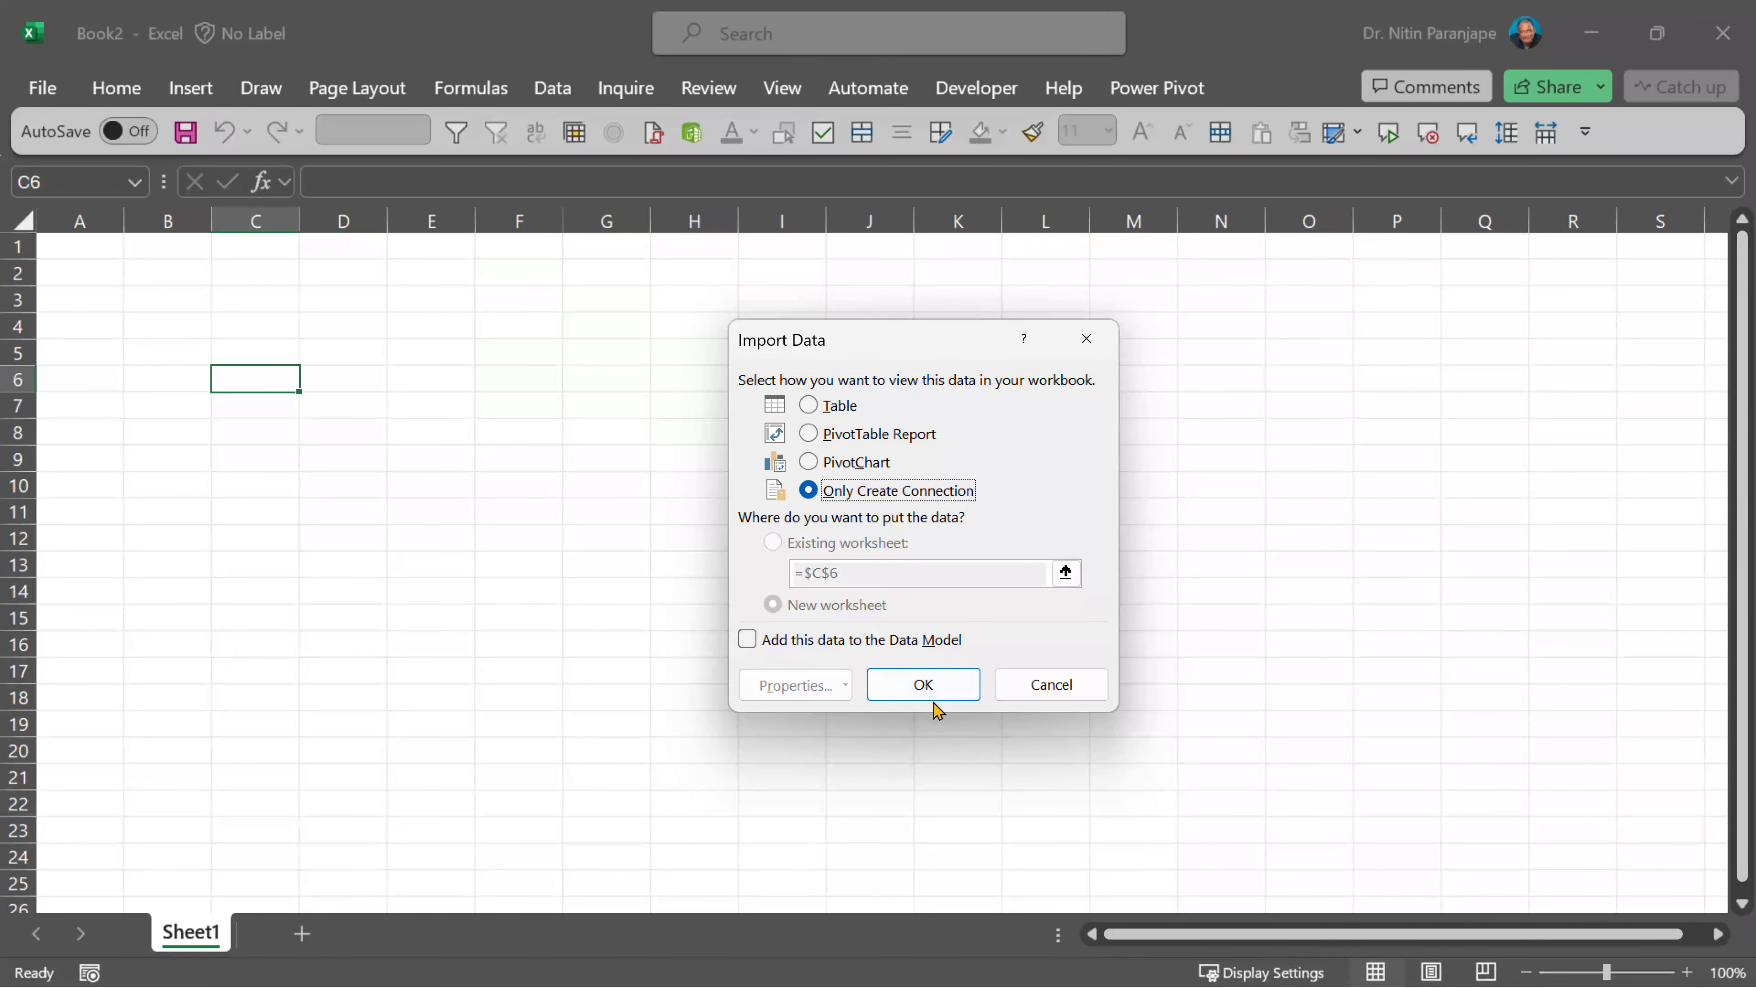
{"action": "left_click", "coordinate": [930, 685]}
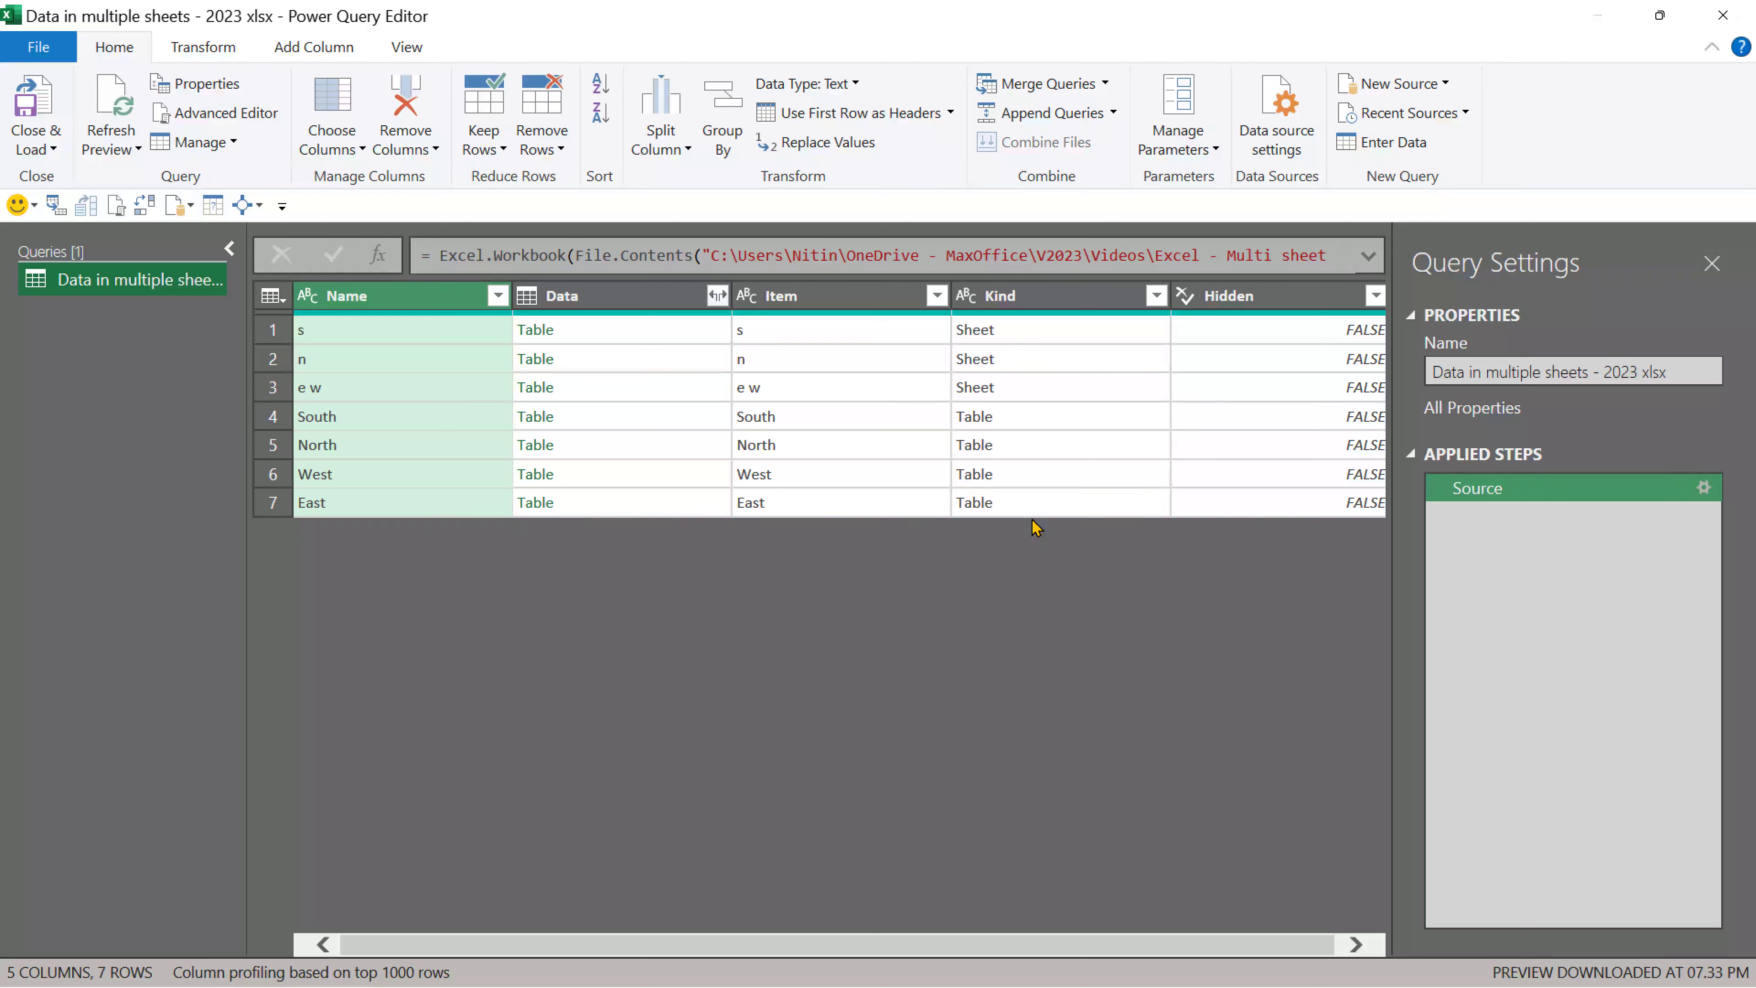
Filter the Kind column to exclude Sheet rows, keeping only tables
{"action": "left_click", "coordinate": [1156, 295]}
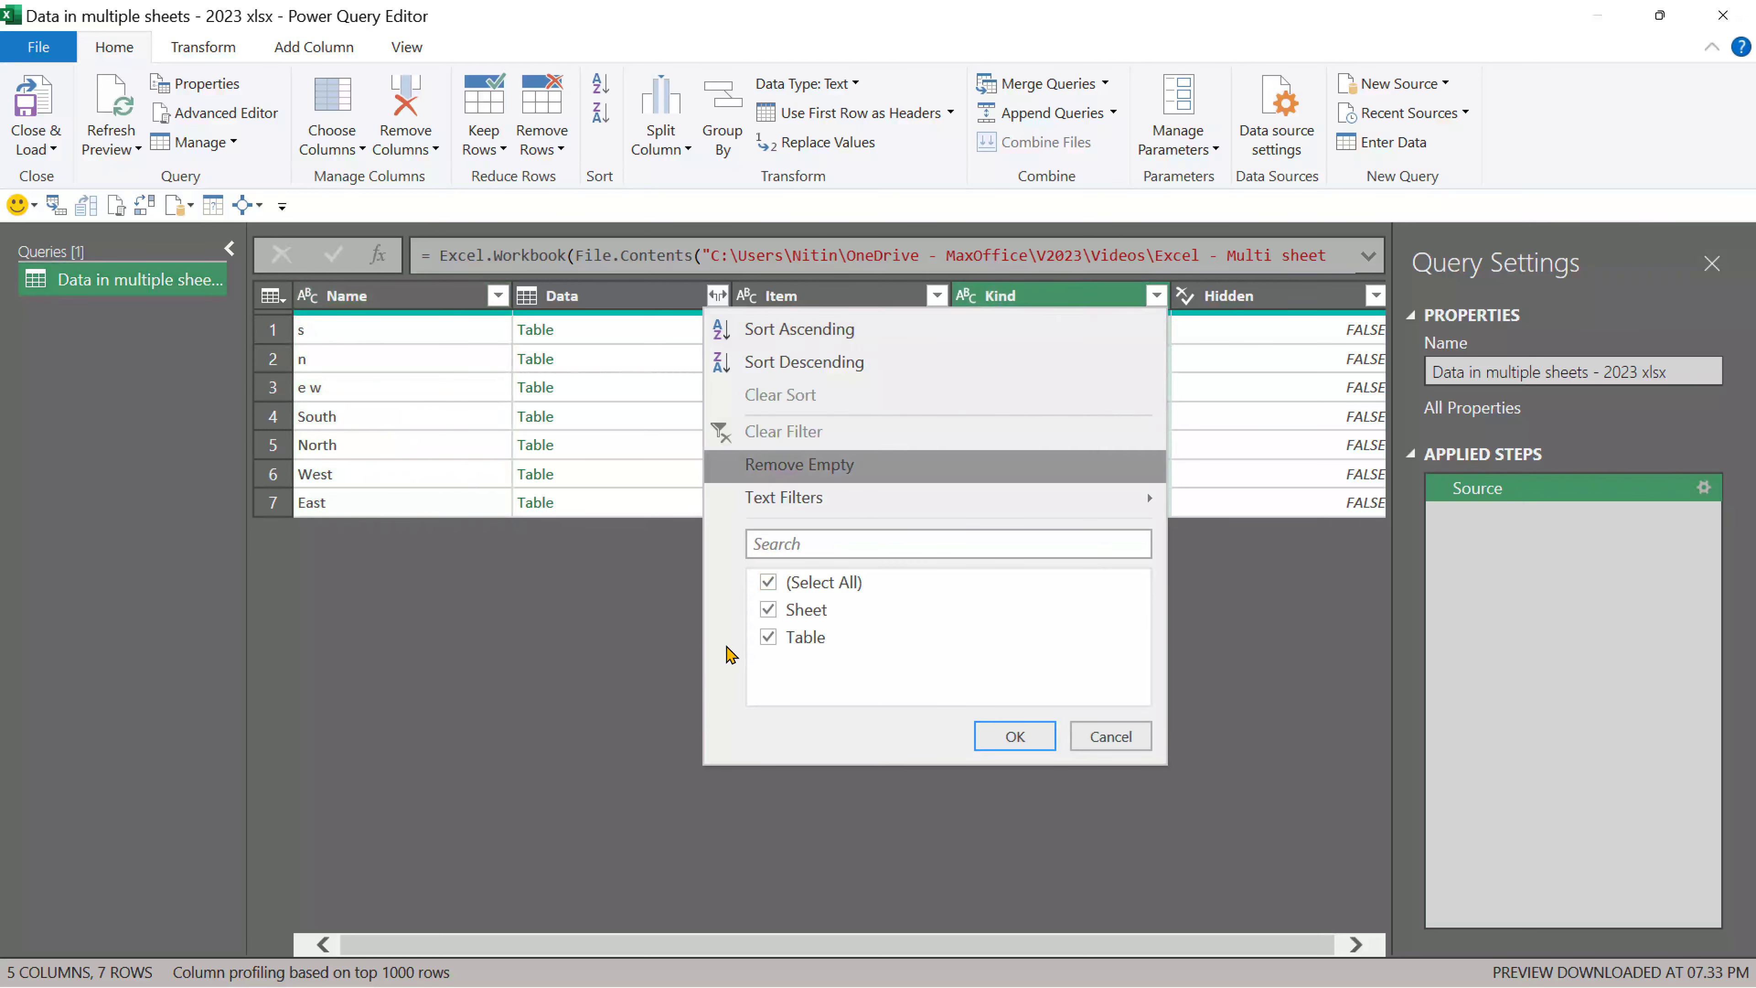
{"action": "left_click", "coordinate": [769, 609]}
{"action": "left_click", "coordinate": [1014, 736]}
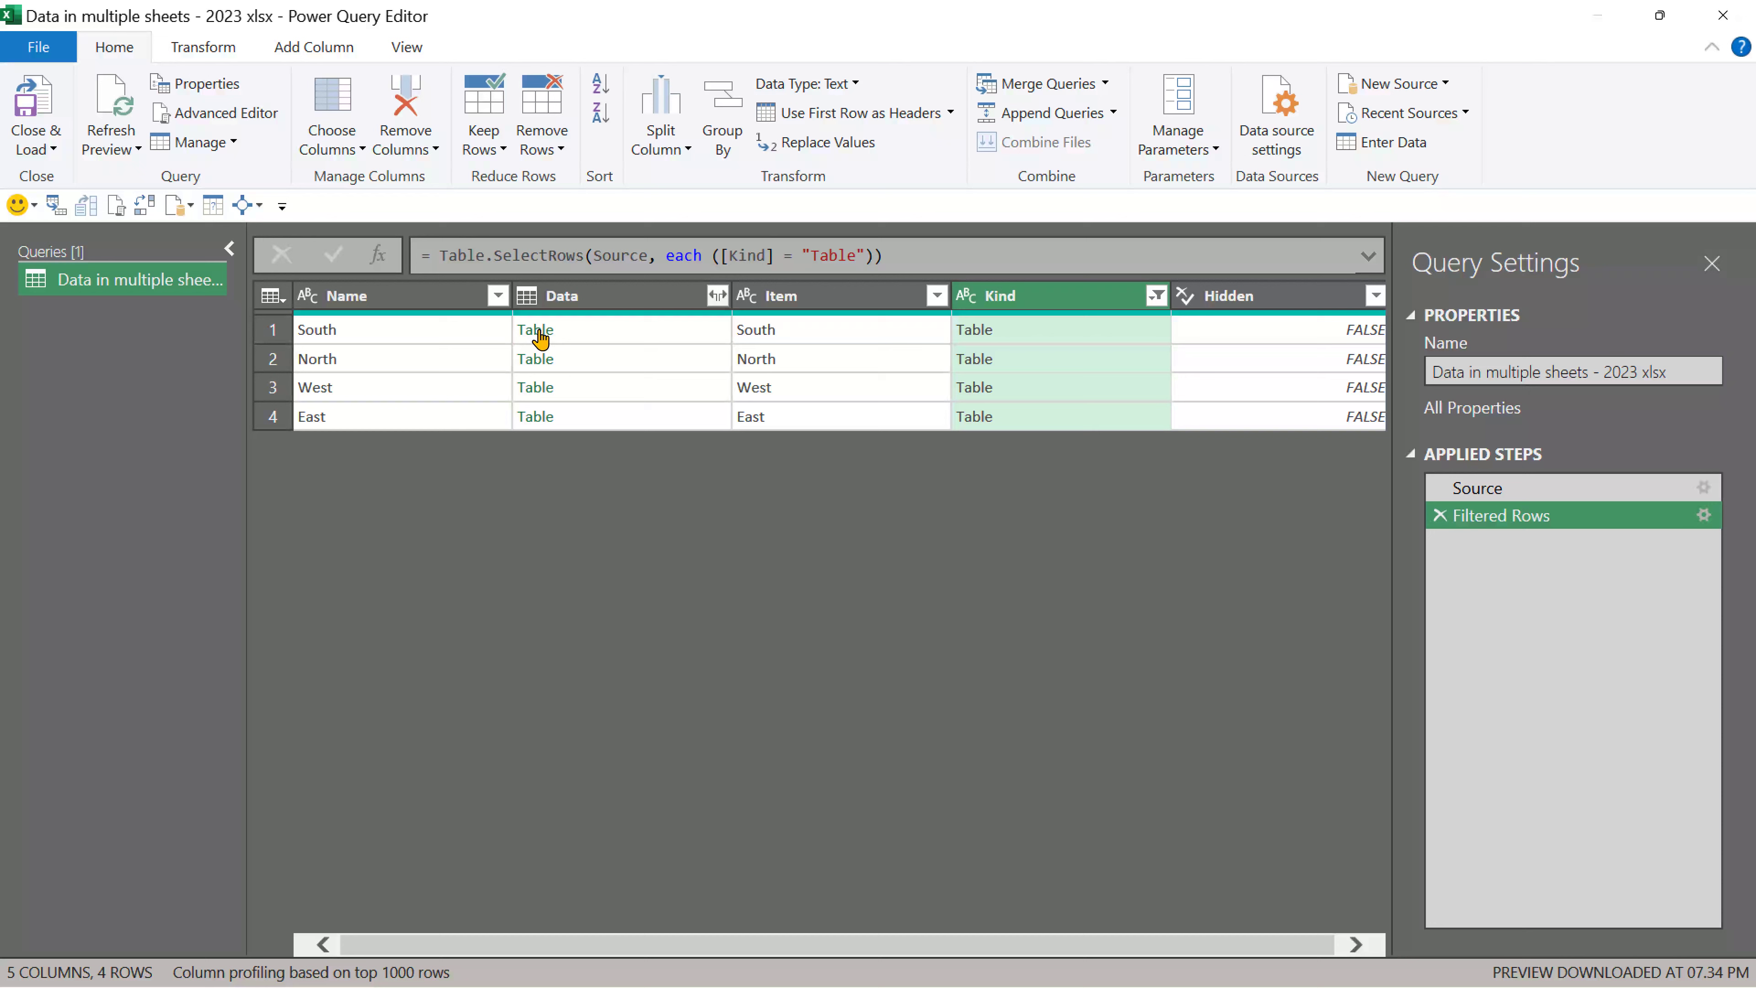
Inspect the South table's data, remove the drill-down steps, and select the Name and Data columns
{"action": "left_click", "coordinate": [550, 336]}
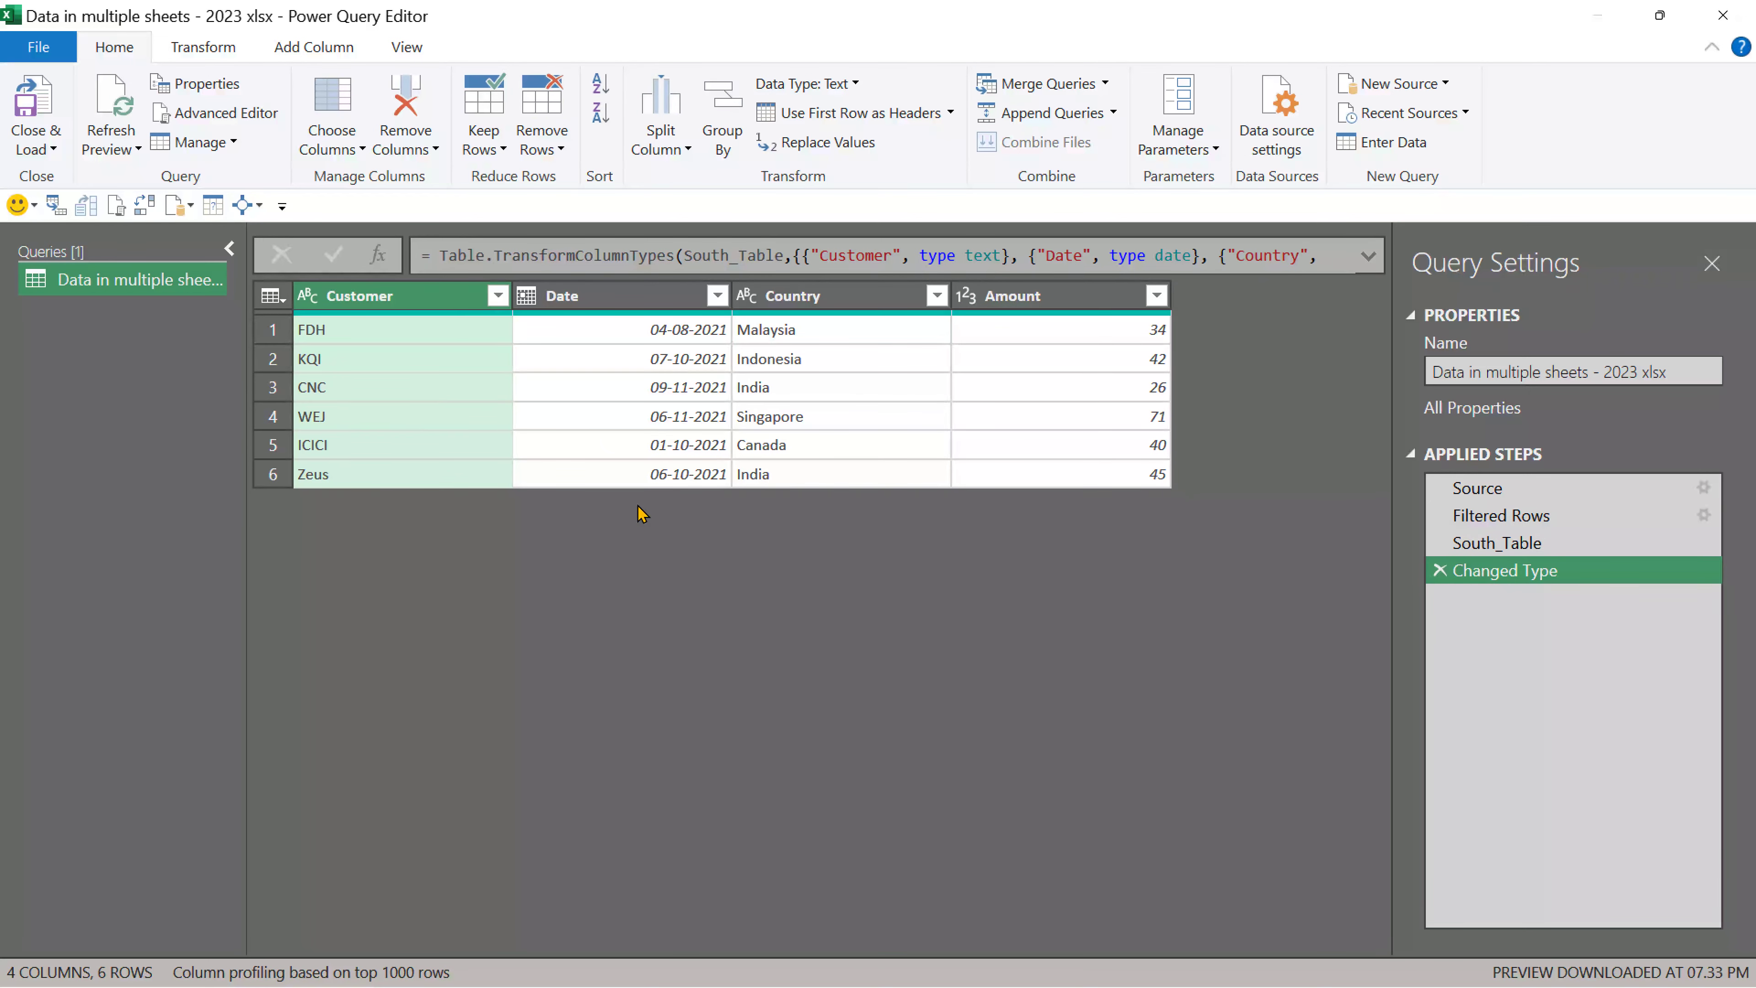
{"action": "left_click", "coordinate": [1440, 571]}
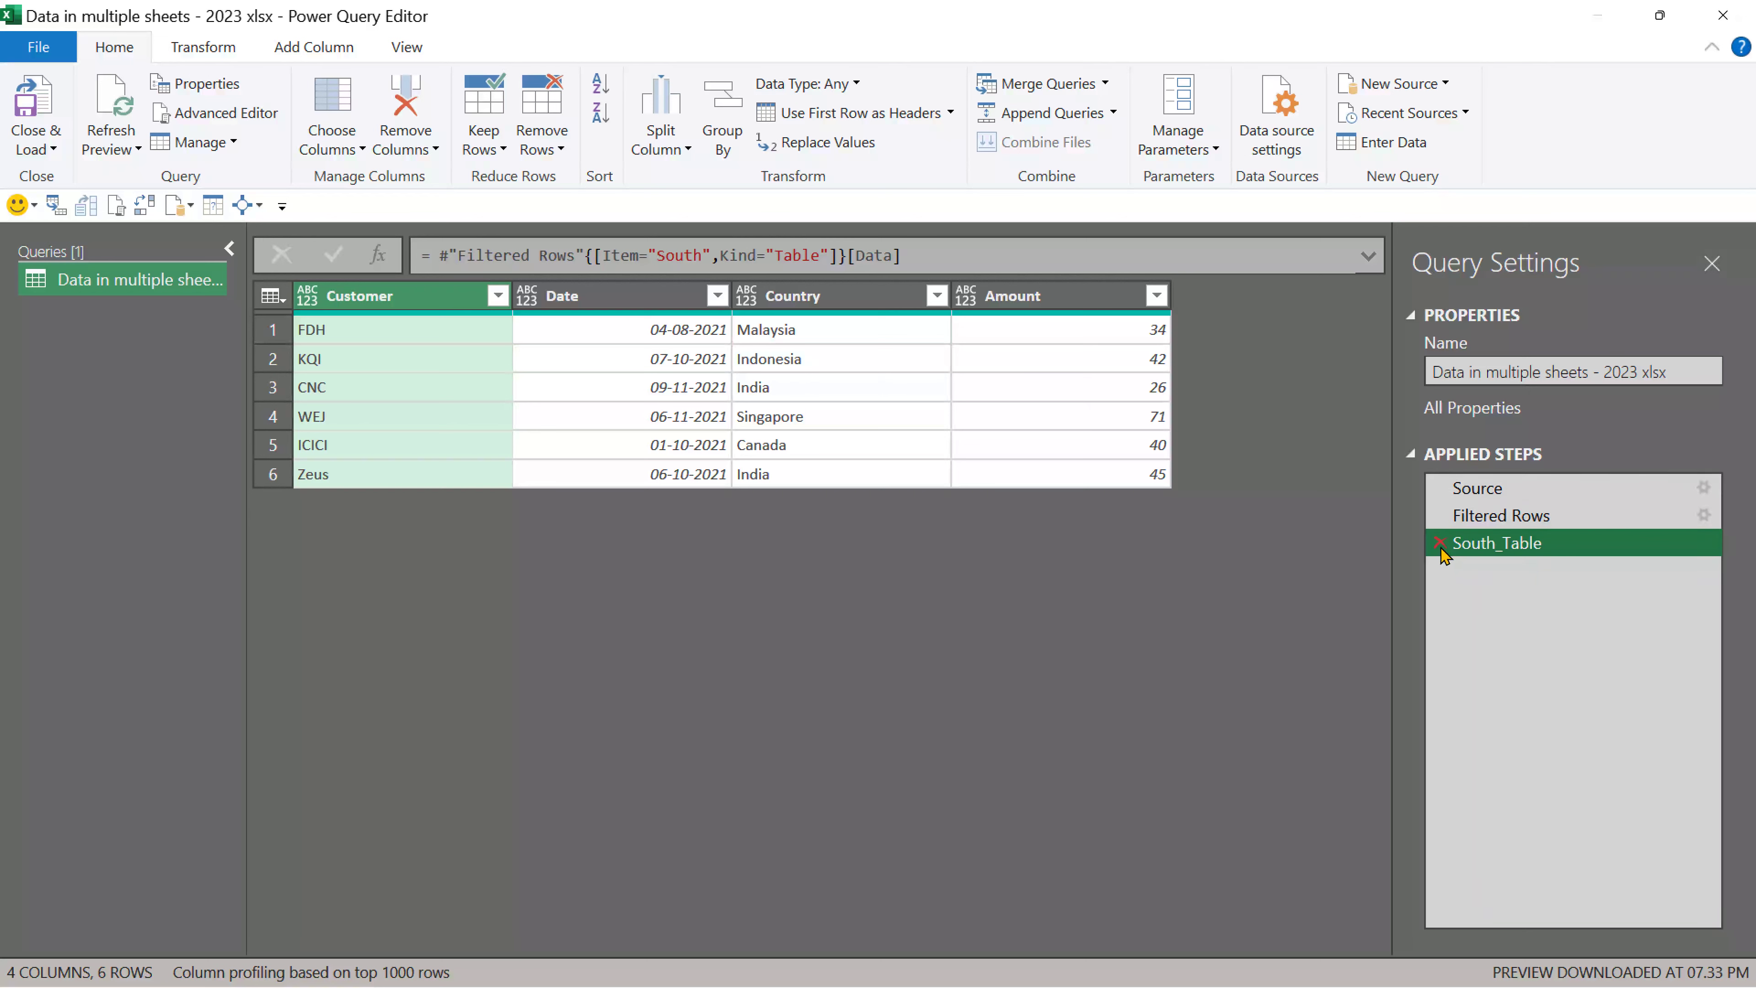
{"action": "left_click", "coordinate": [1440, 544]}
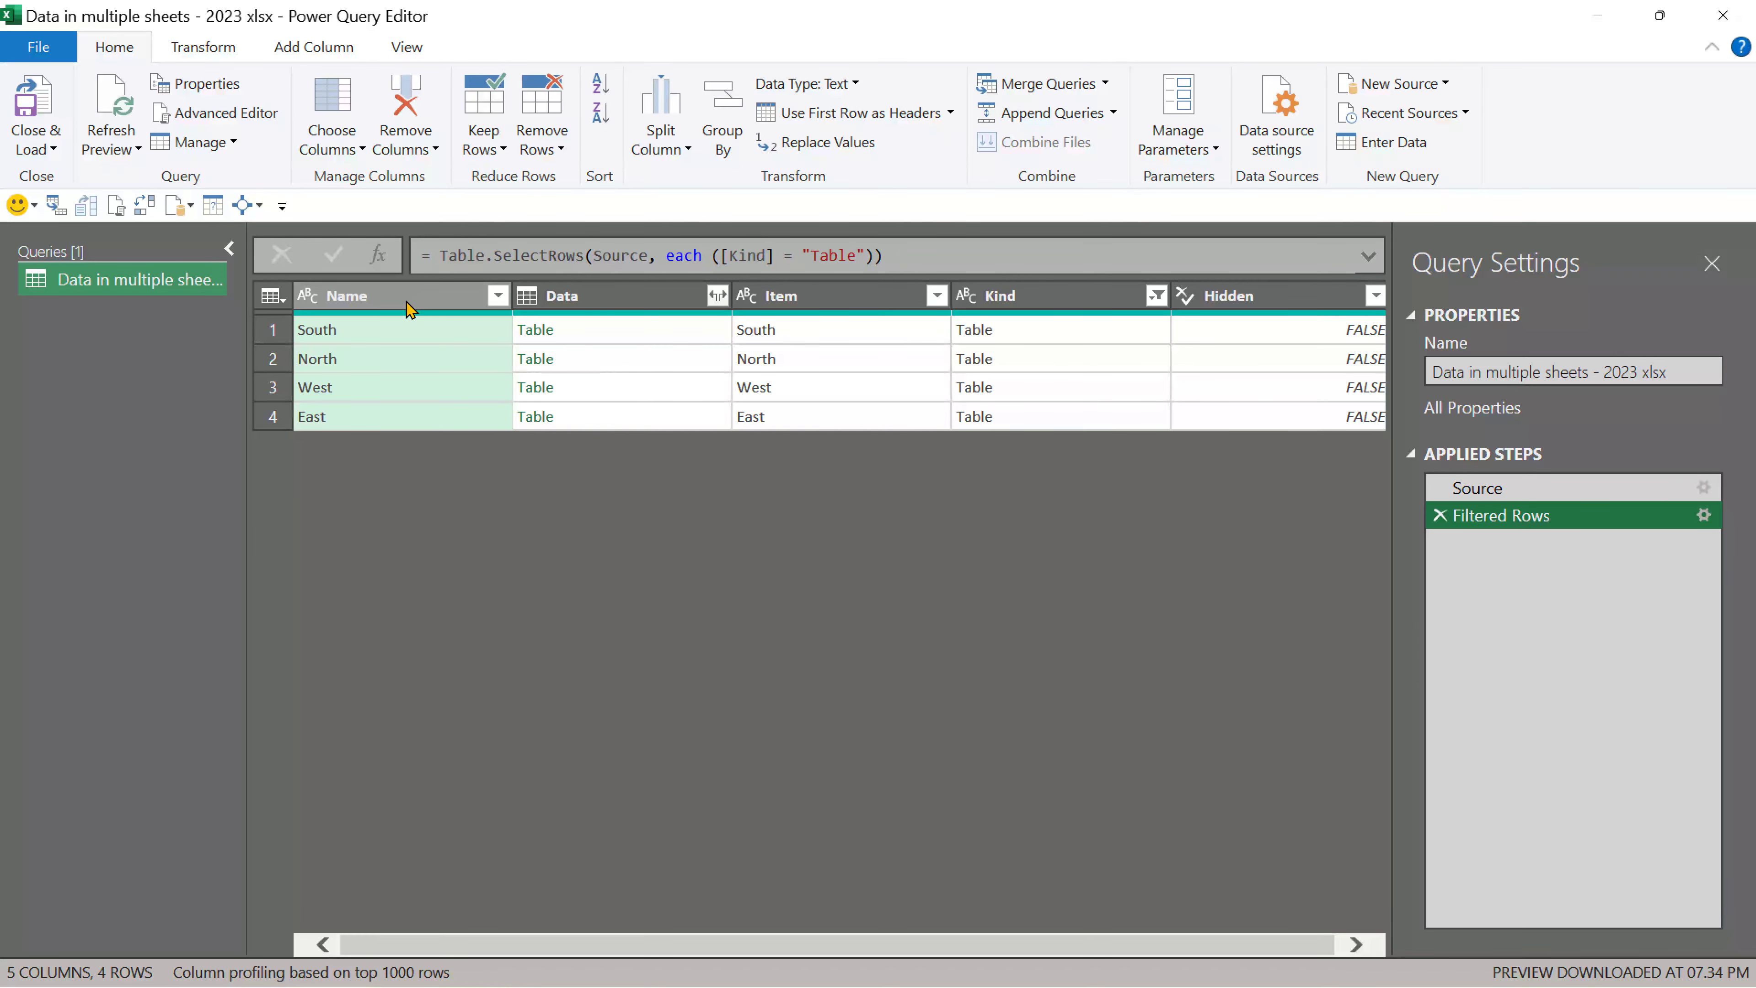
{"action": "left_click", "coordinate": [638, 303], "text": "ctrl"}
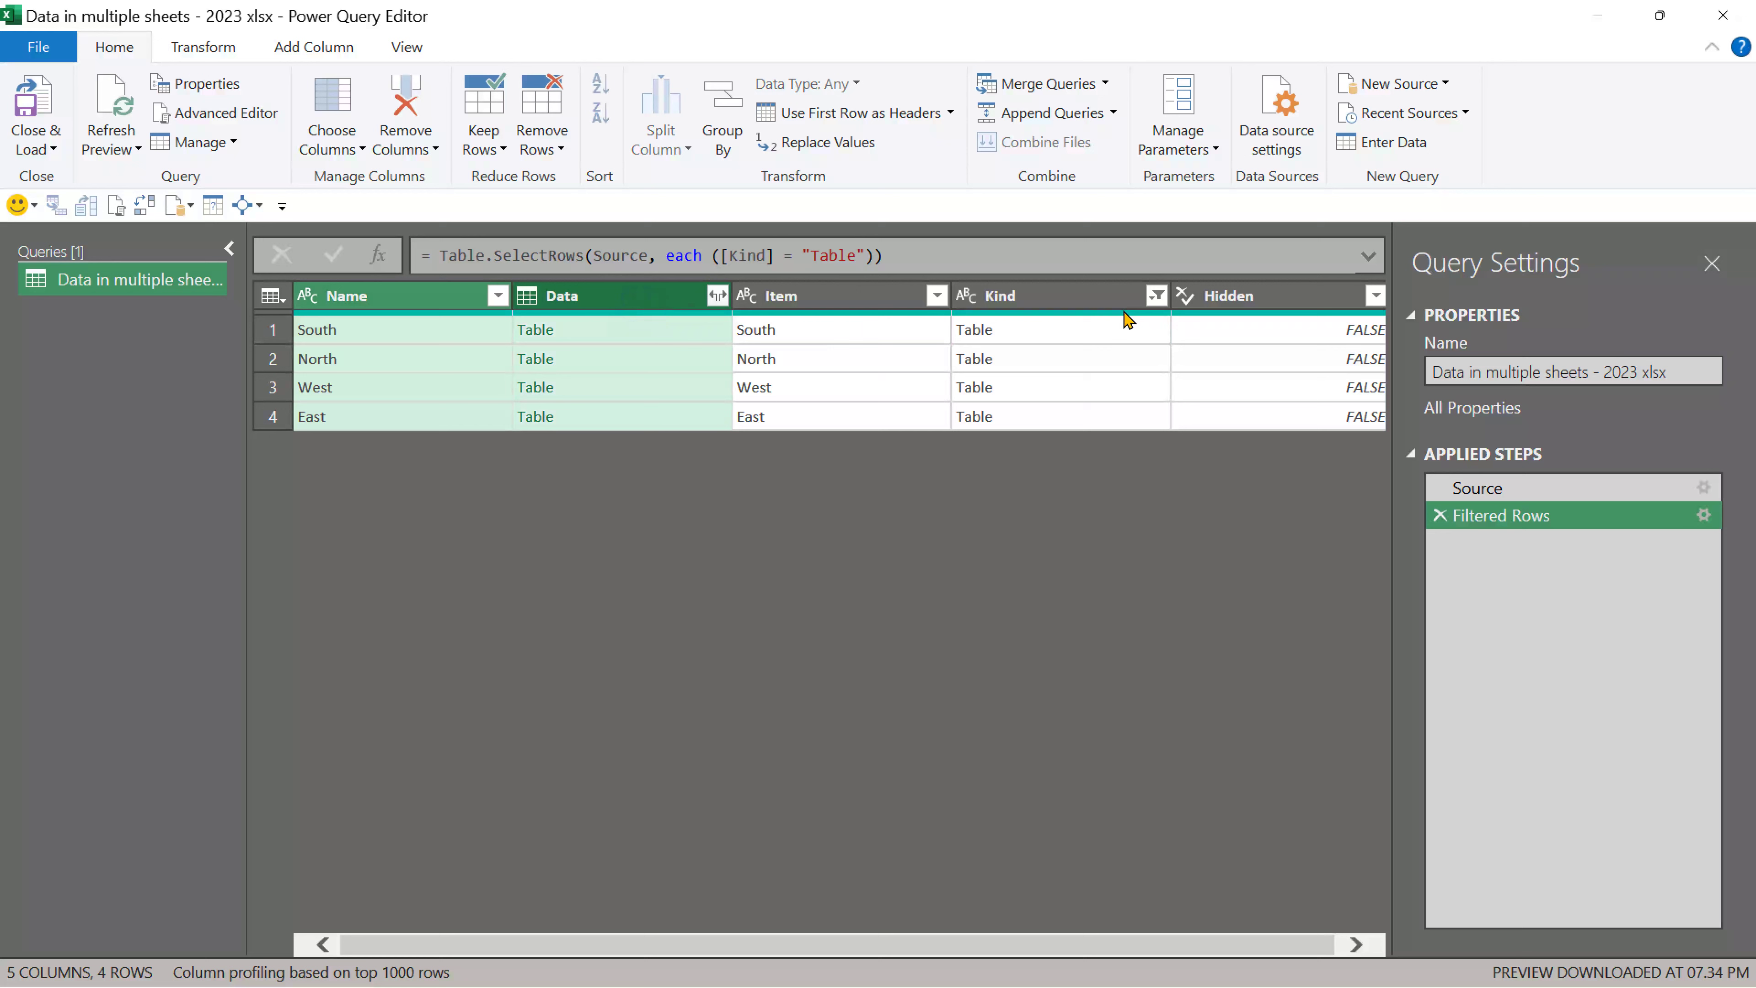
Remove all columns except Name and Data, and rename Name to Region
{"action": "right_click", "coordinate": [617, 294]}
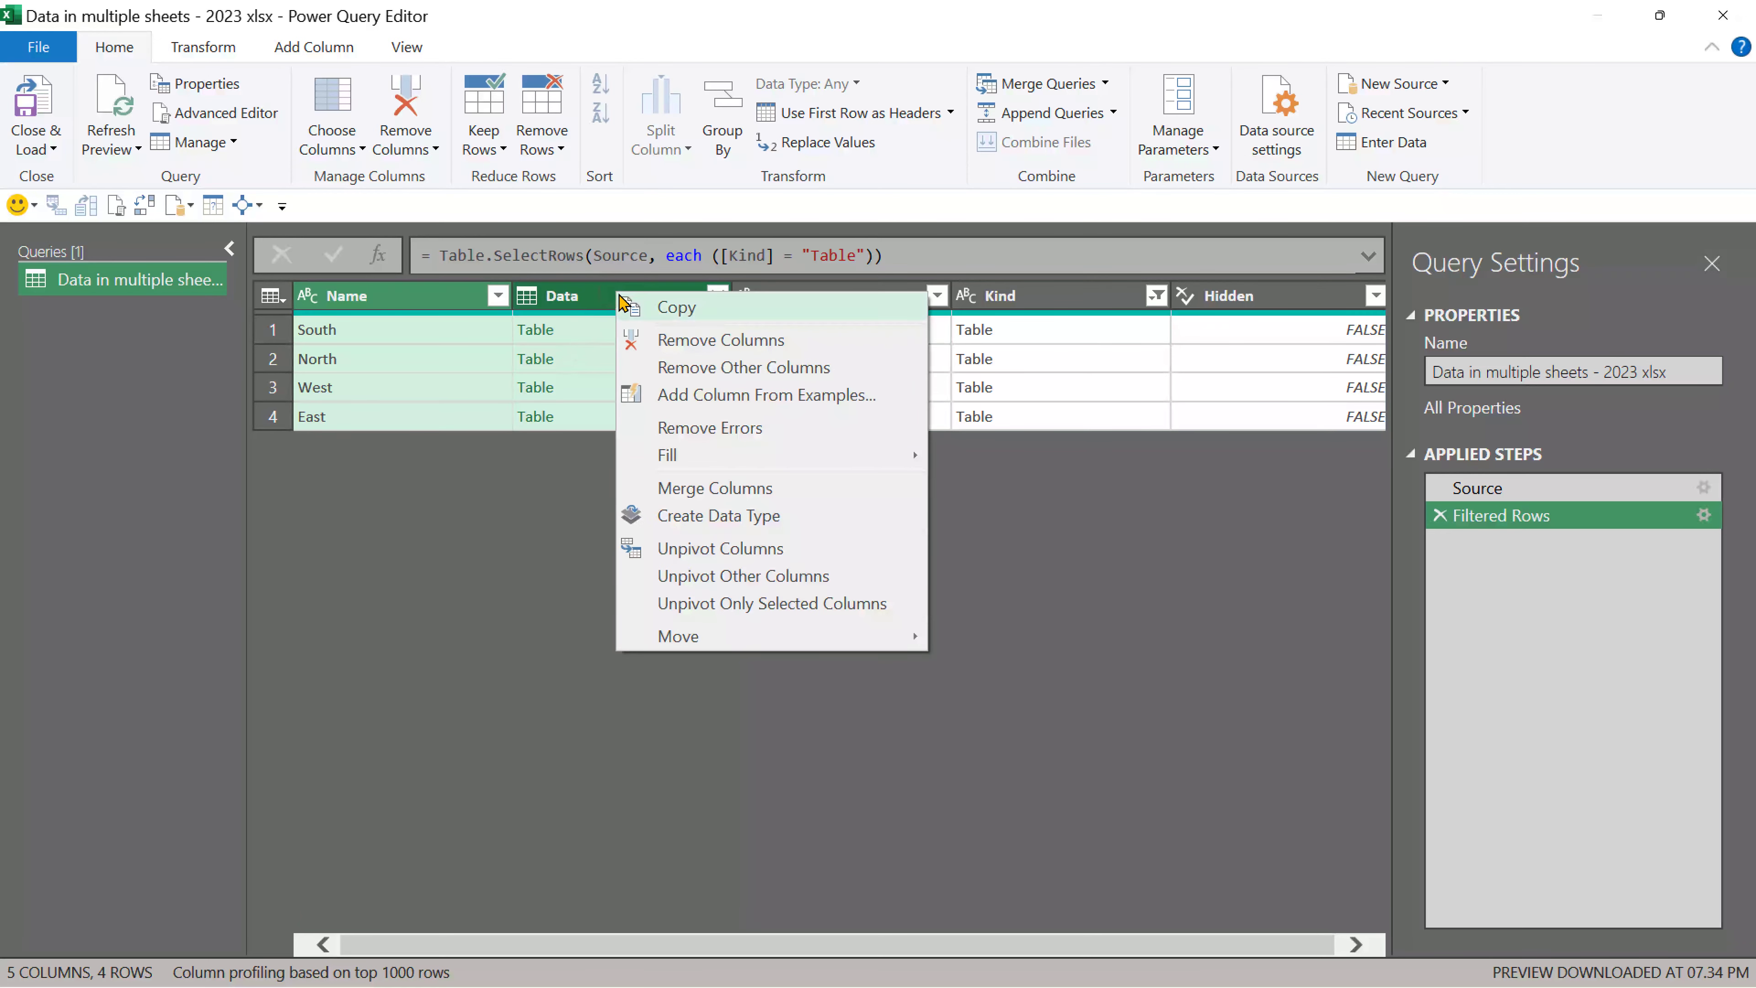
{"action": "left_click", "coordinate": [709, 366]}
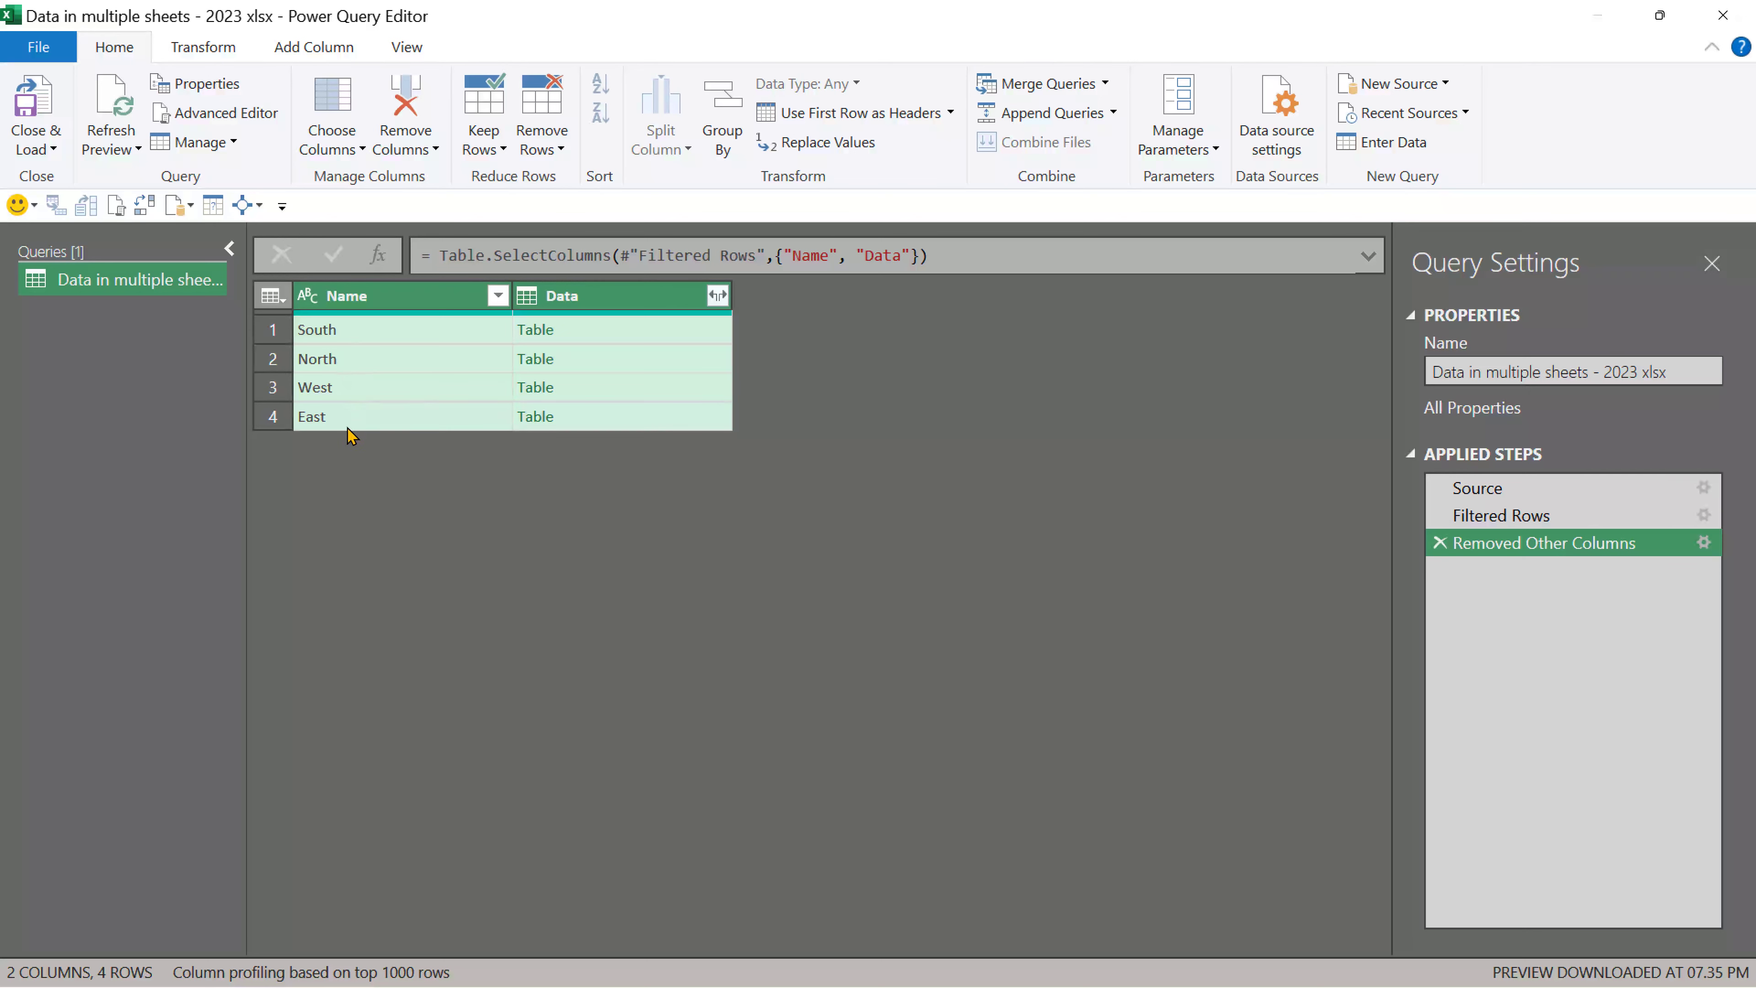
{"action": "left_click", "coordinate": [367, 300]}
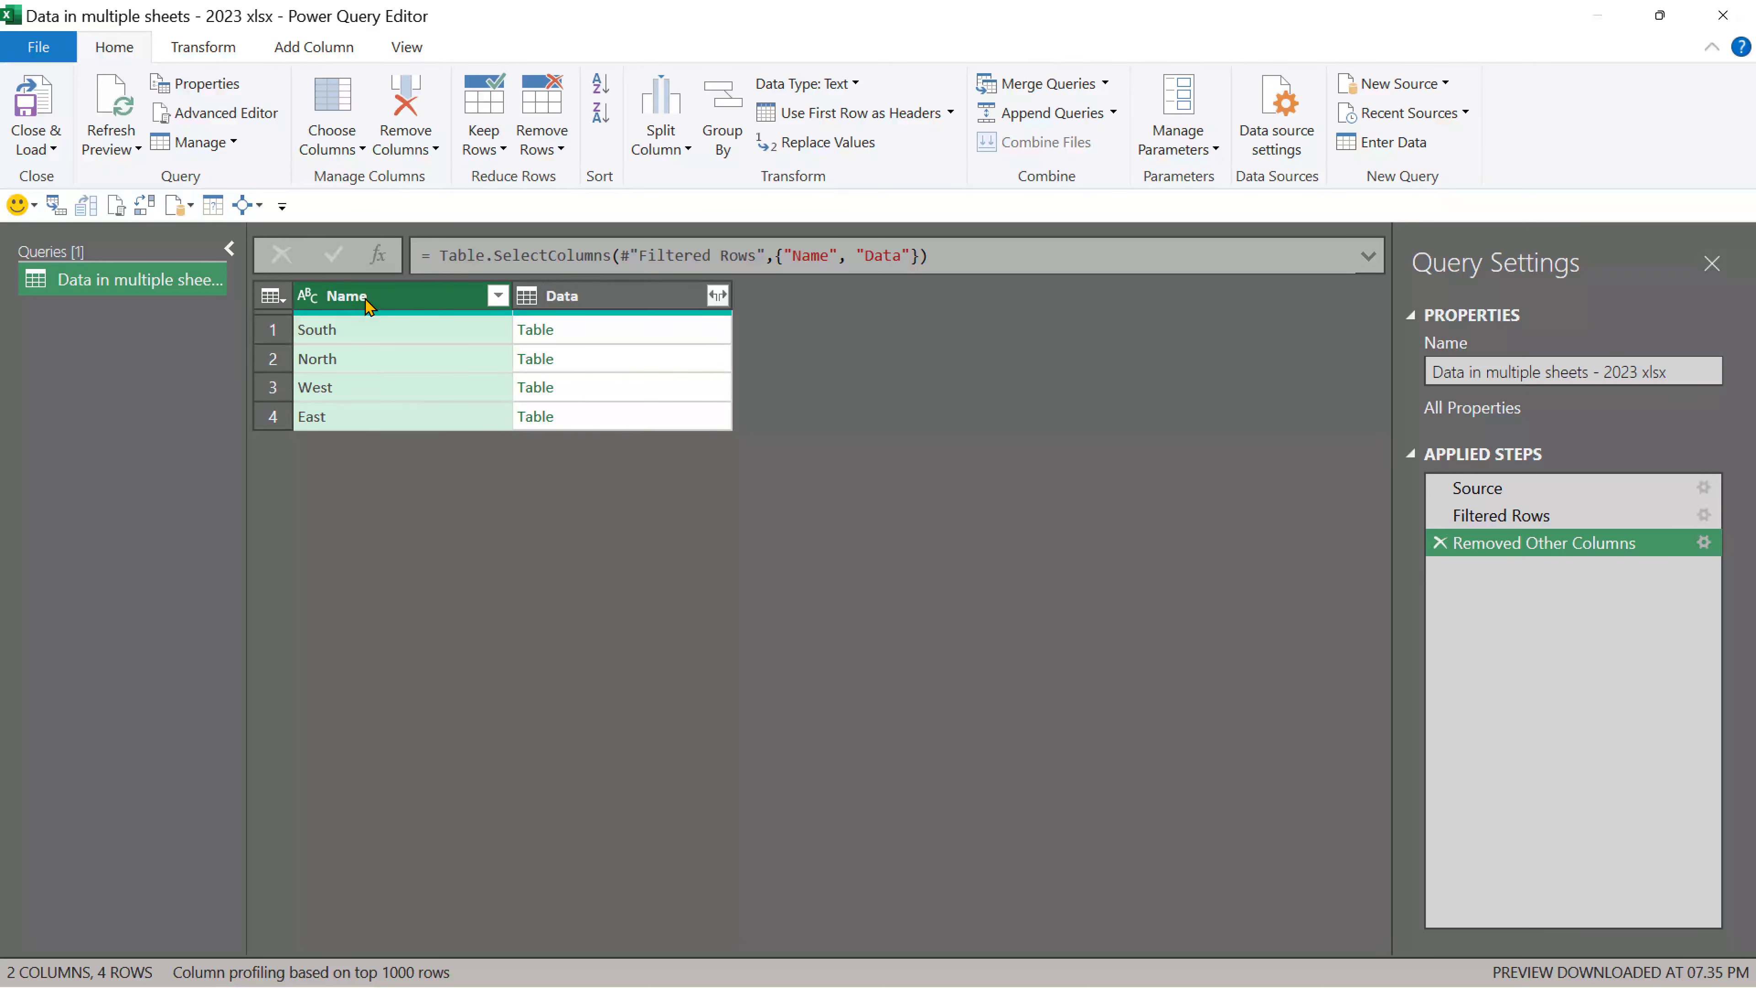
{"action": "double_click", "coordinate": [367, 300]}
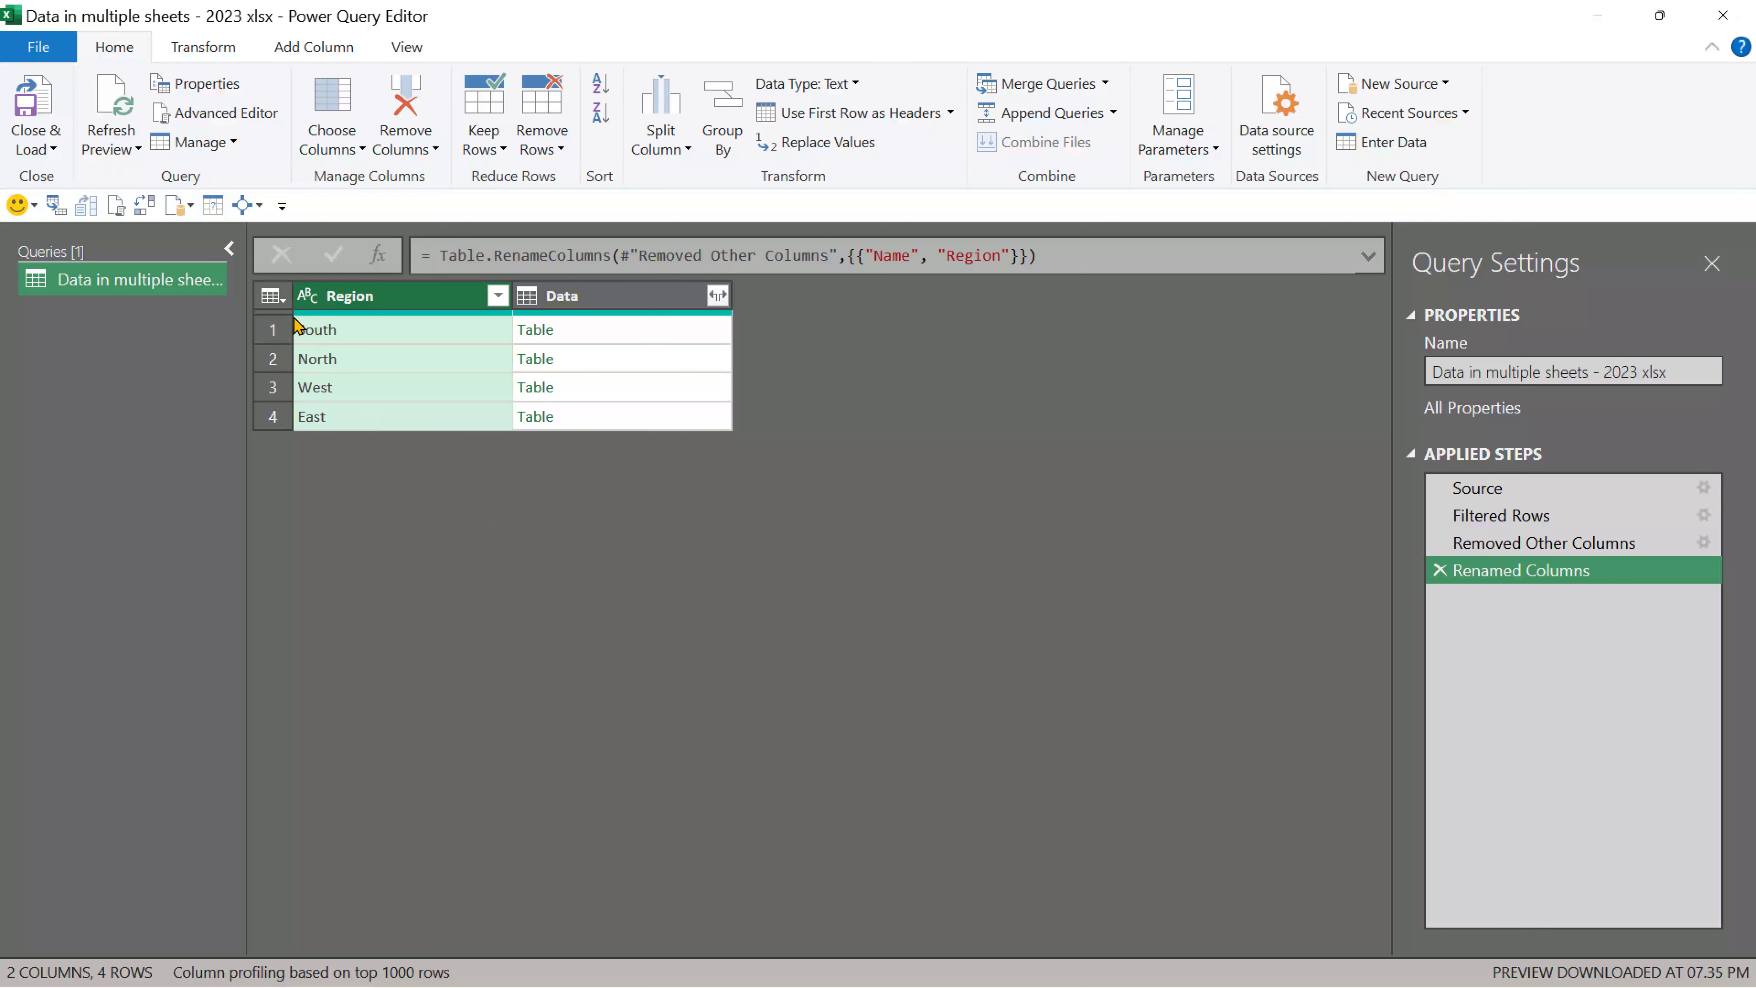
Expand Data into Customer, Date, Country, Amount and Tax, without the Data prefix
{"action": "left_click", "coordinate": [717, 298]}
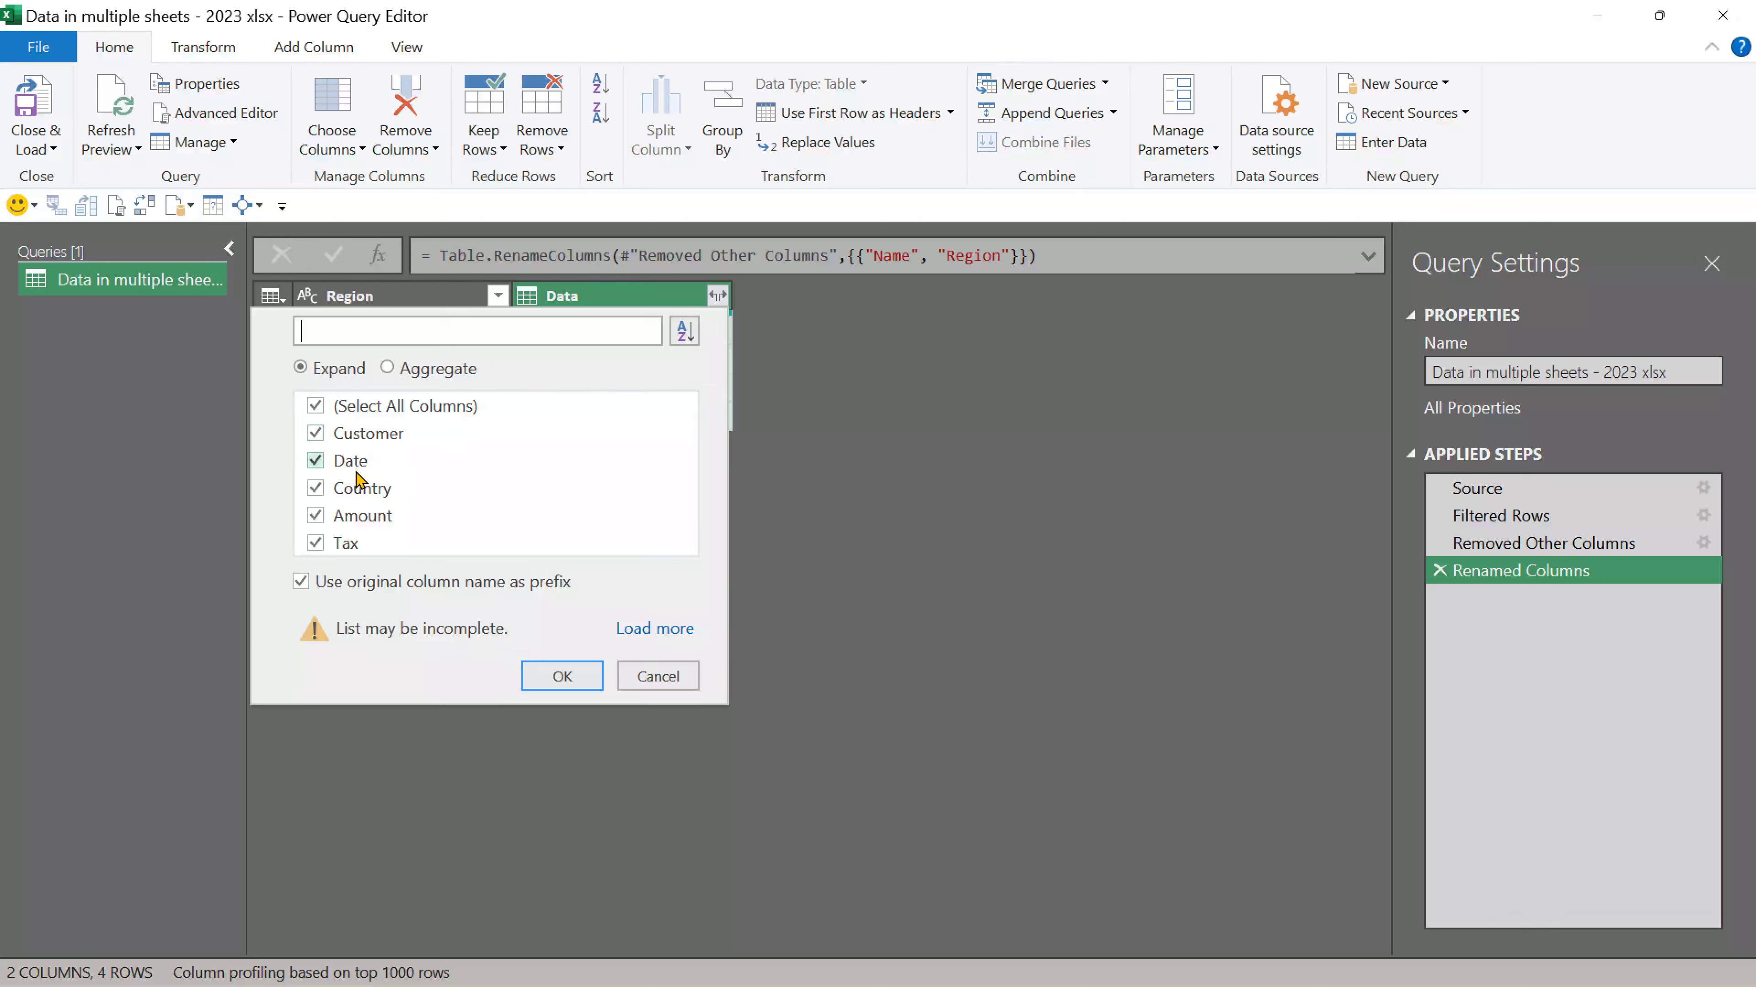
{"action": "left_click", "coordinate": [431, 580]}
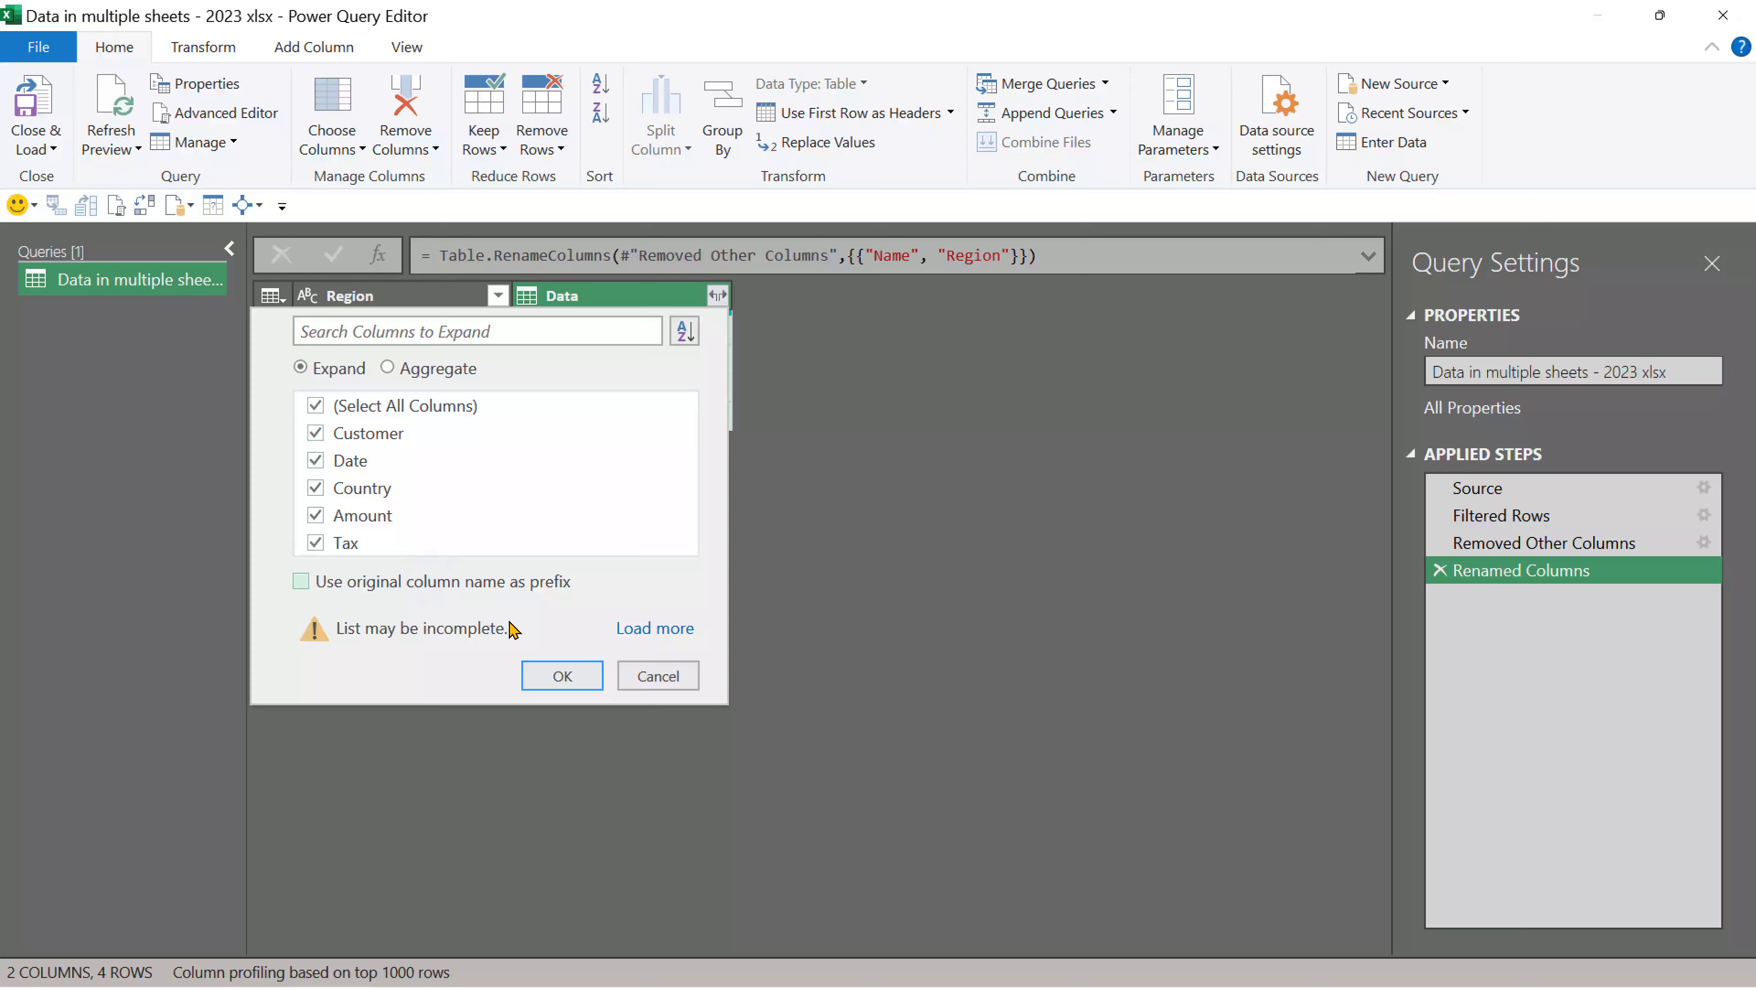
{"action": "left_click", "coordinate": [565, 676]}
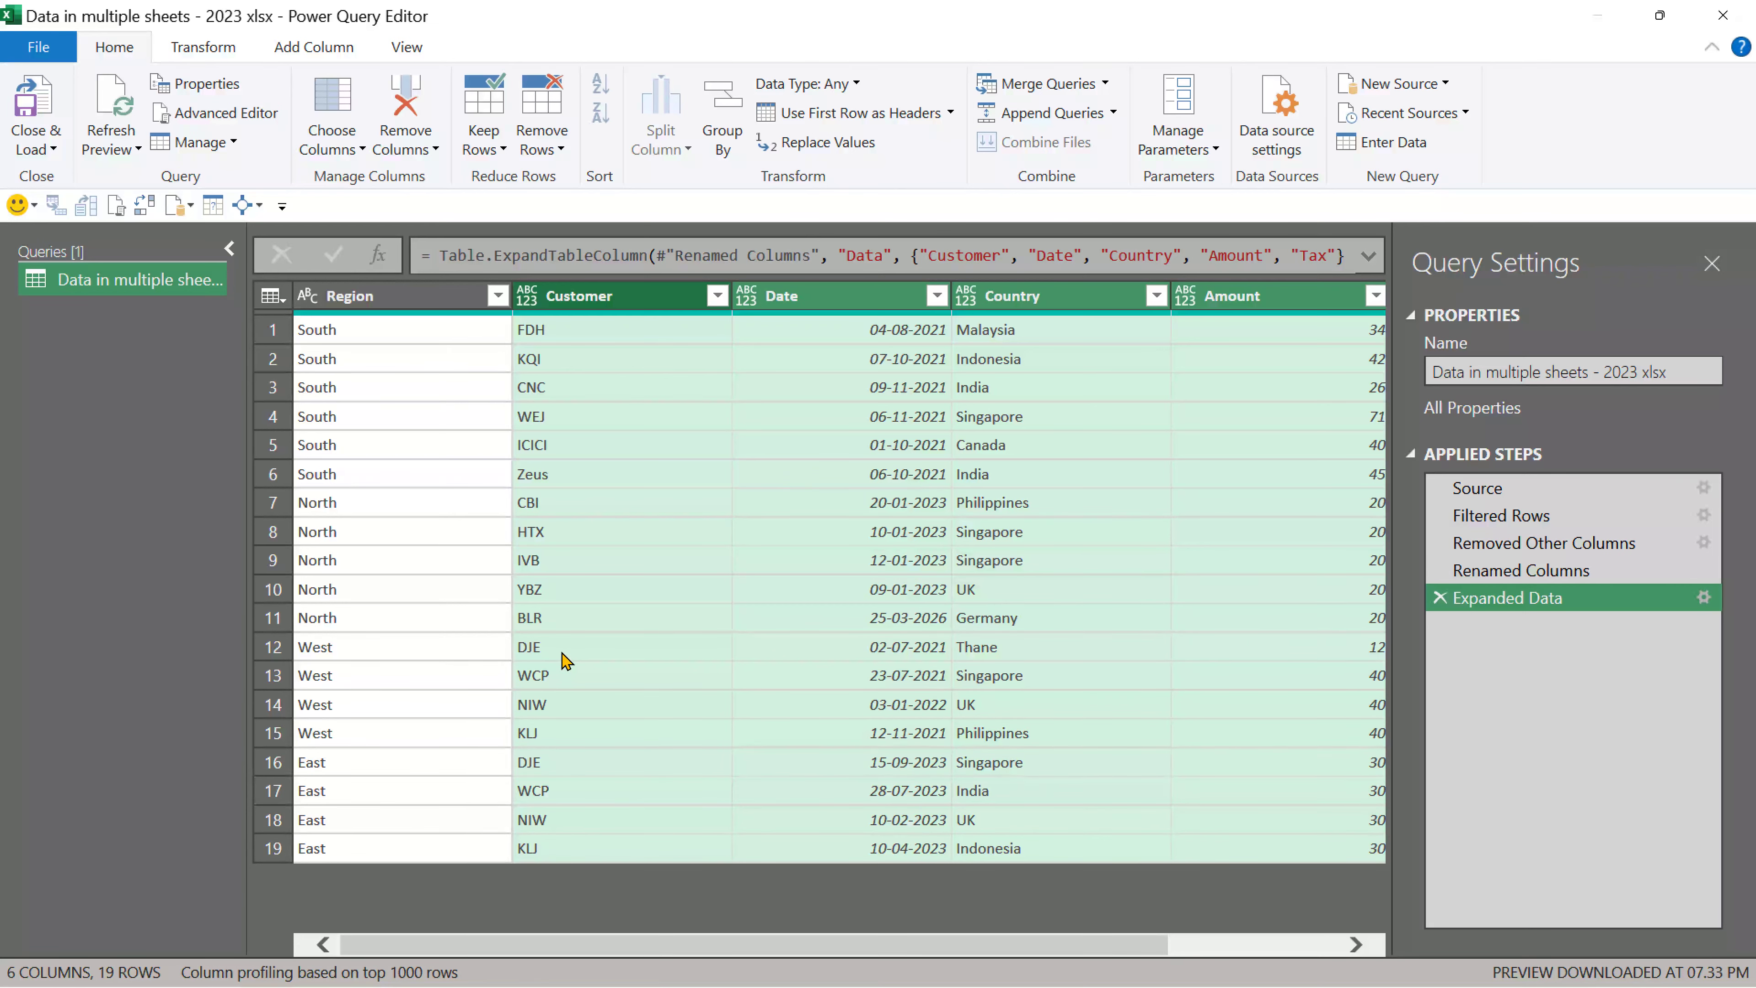
Check the Region column's data type, leaving it as text, and inspect the Country column
{"action": "left_click", "coordinate": [329, 301]}
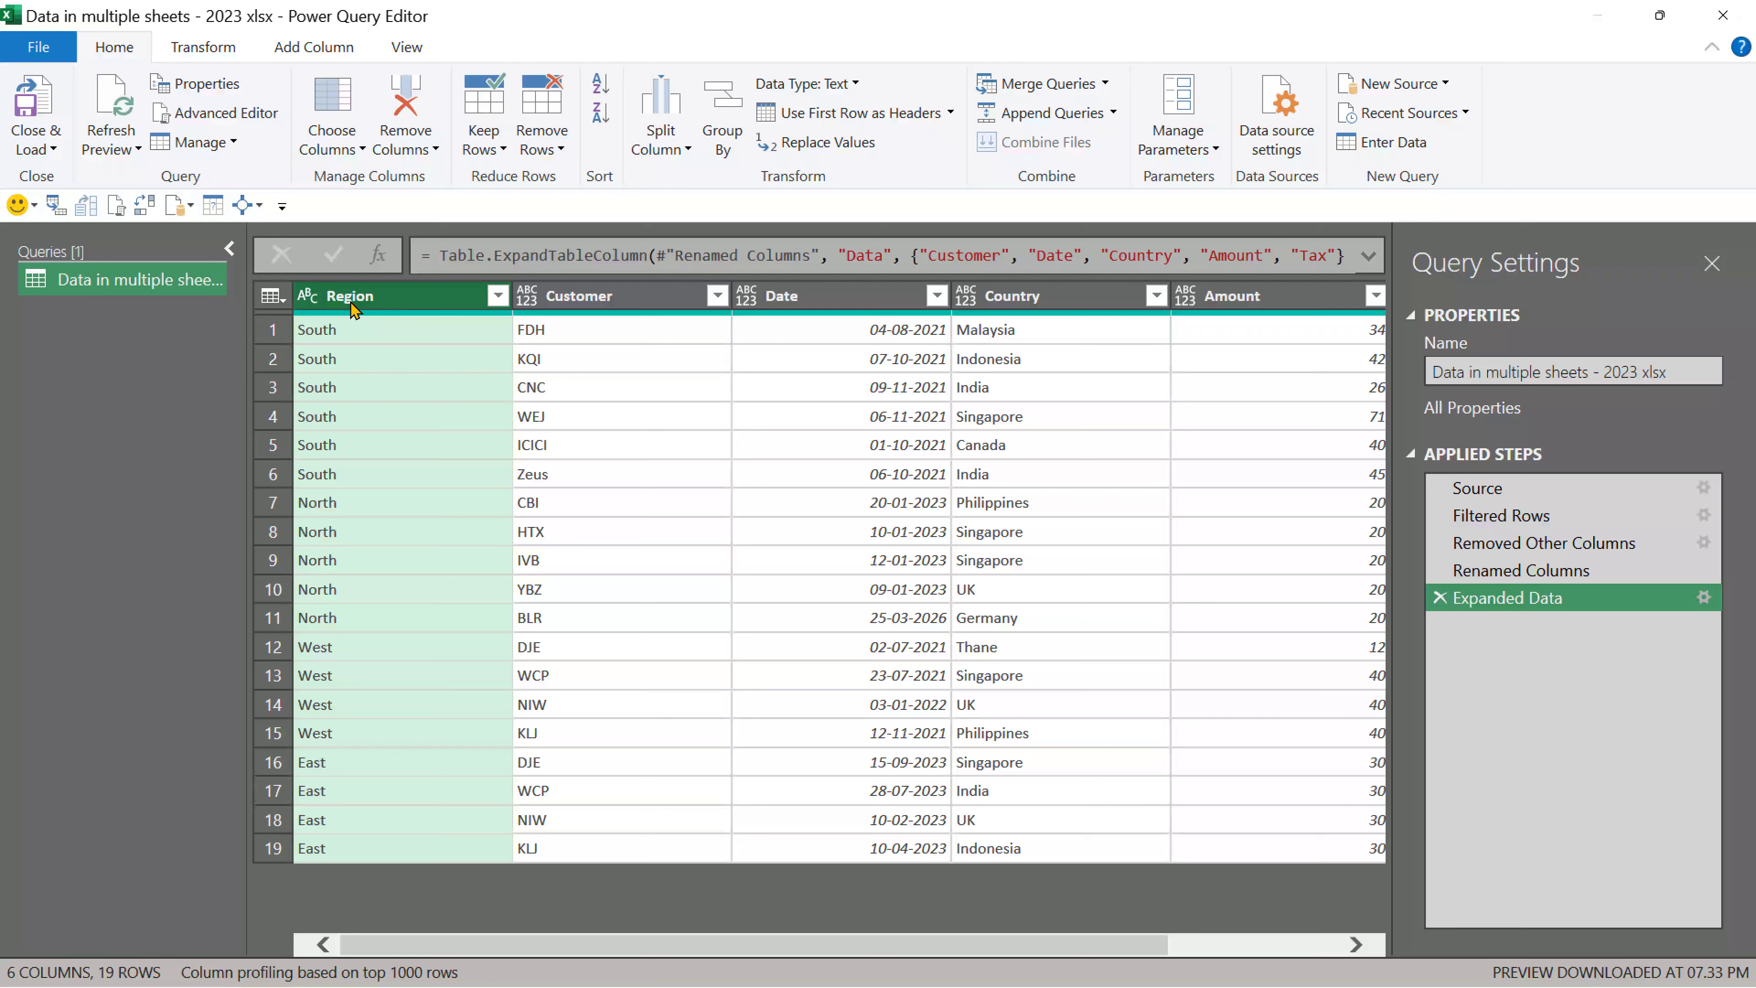
{"action": "left_click", "coordinate": [307, 303]}
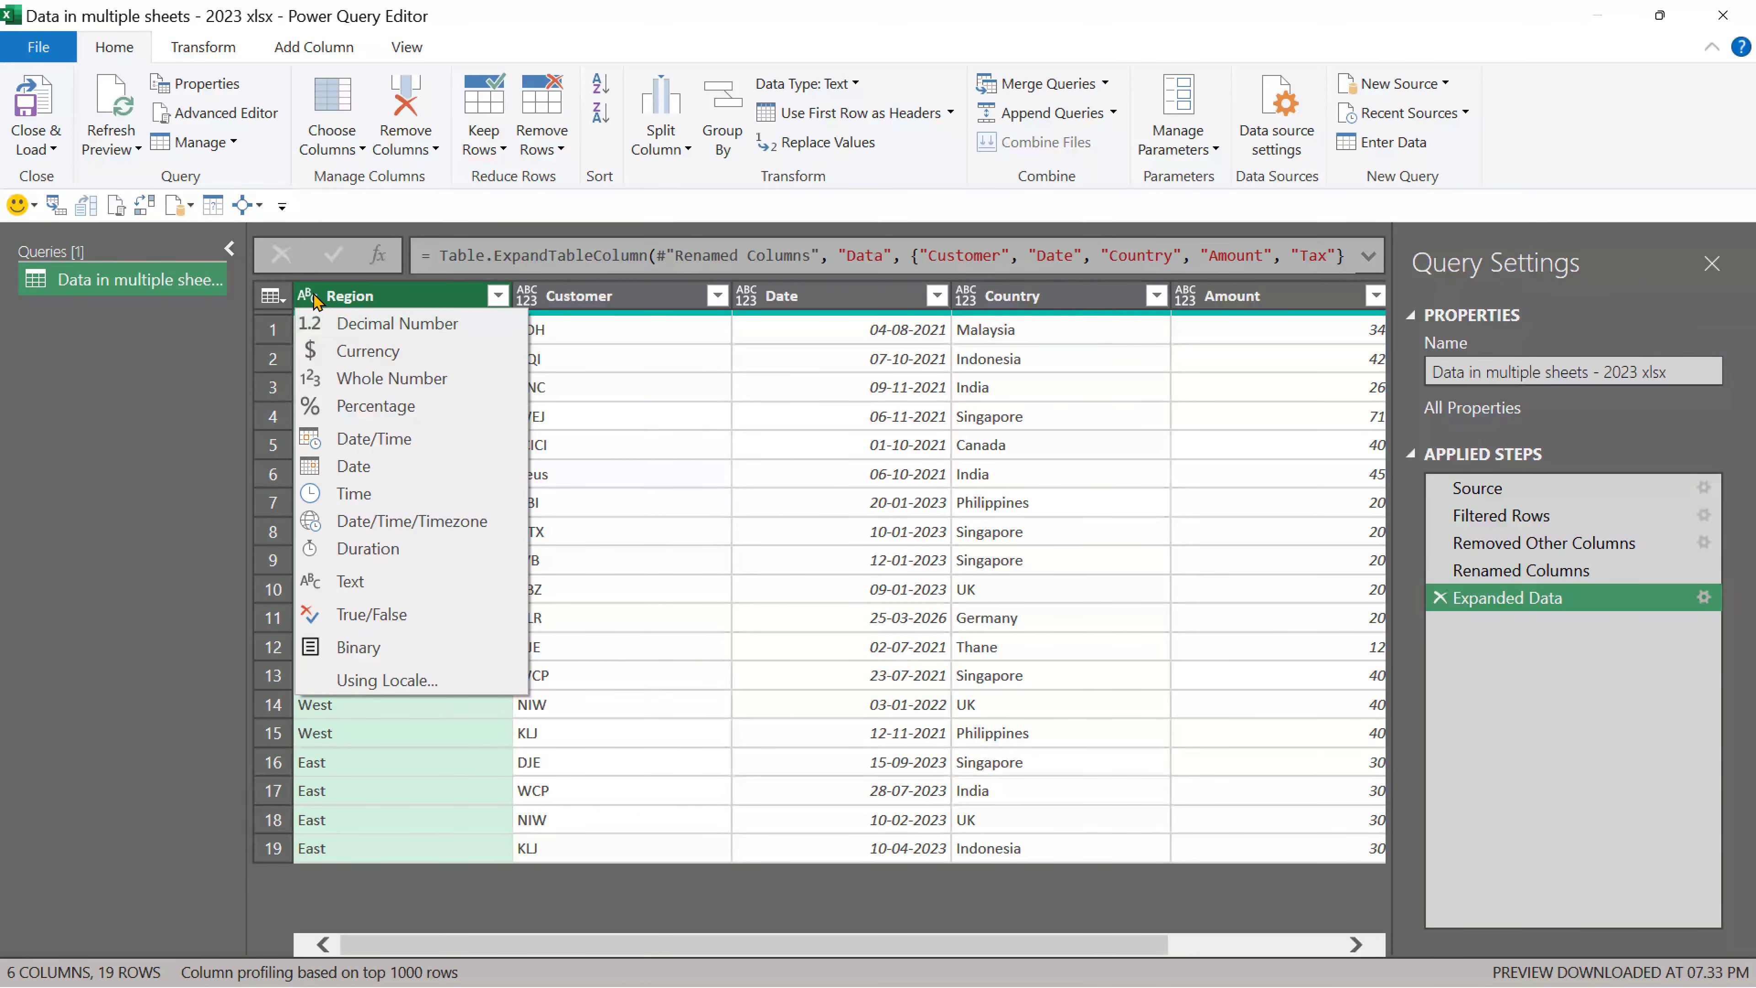
{"action": "left_click", "coordinate": [565, 477]}
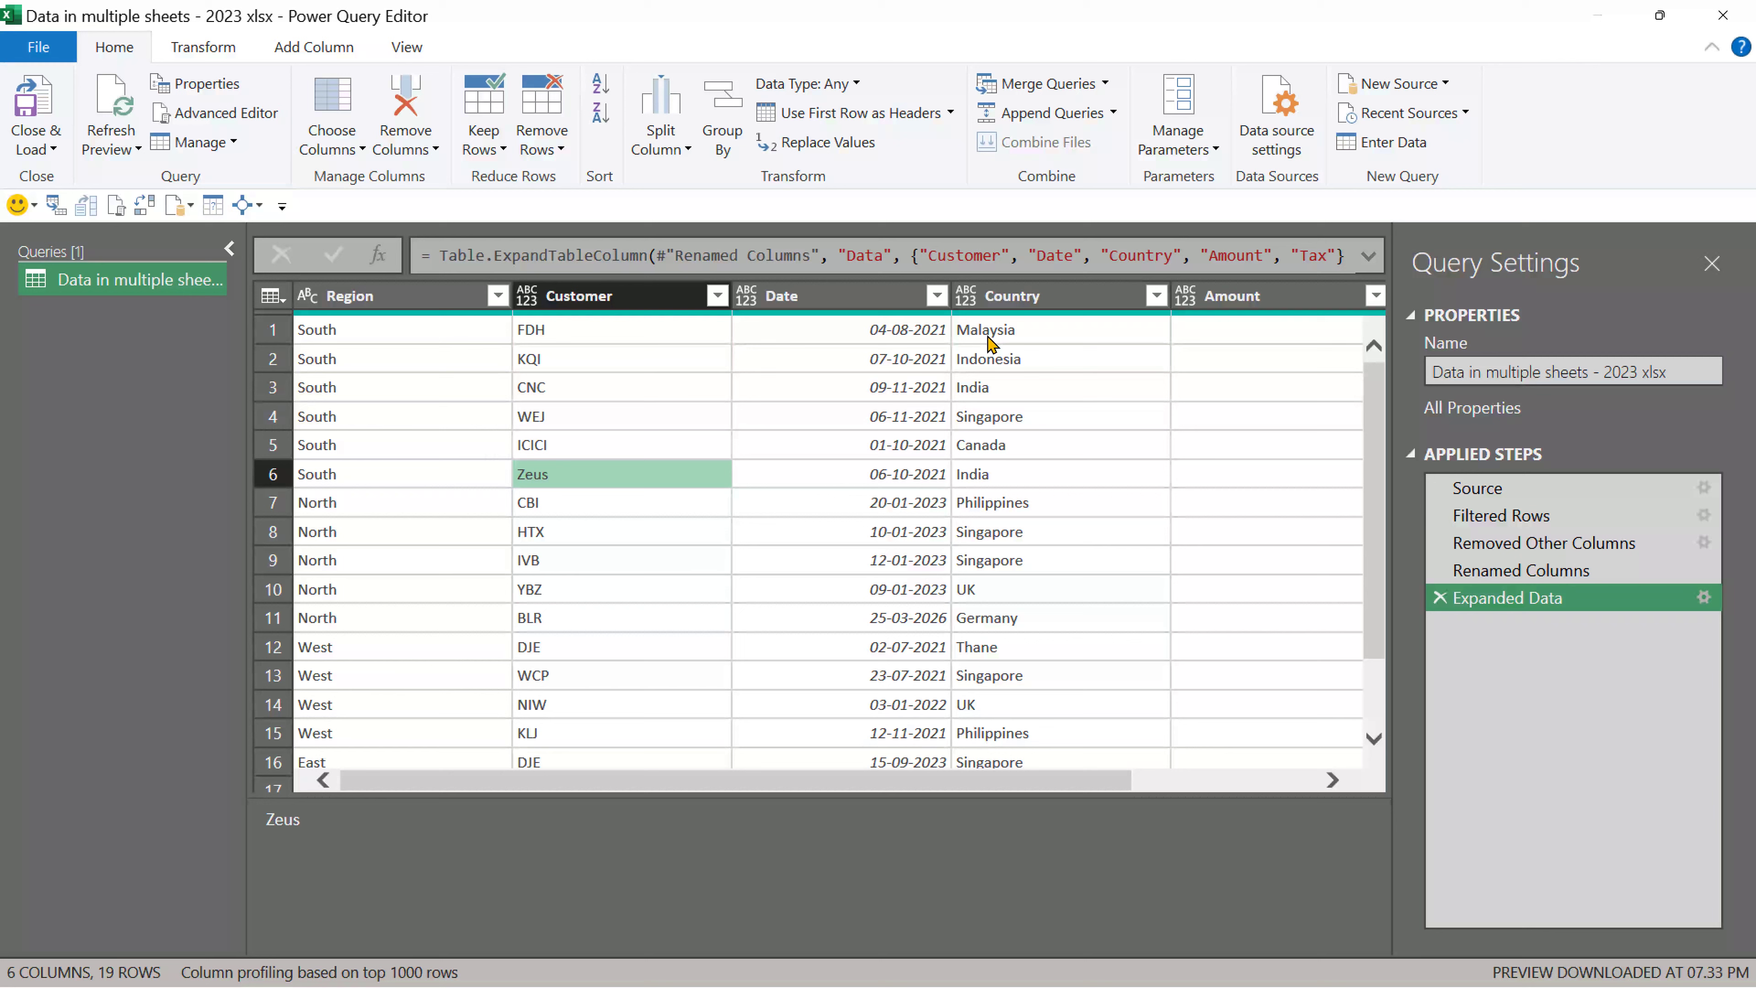
{"action": "left_click", "coordinate": [1045, 297]}
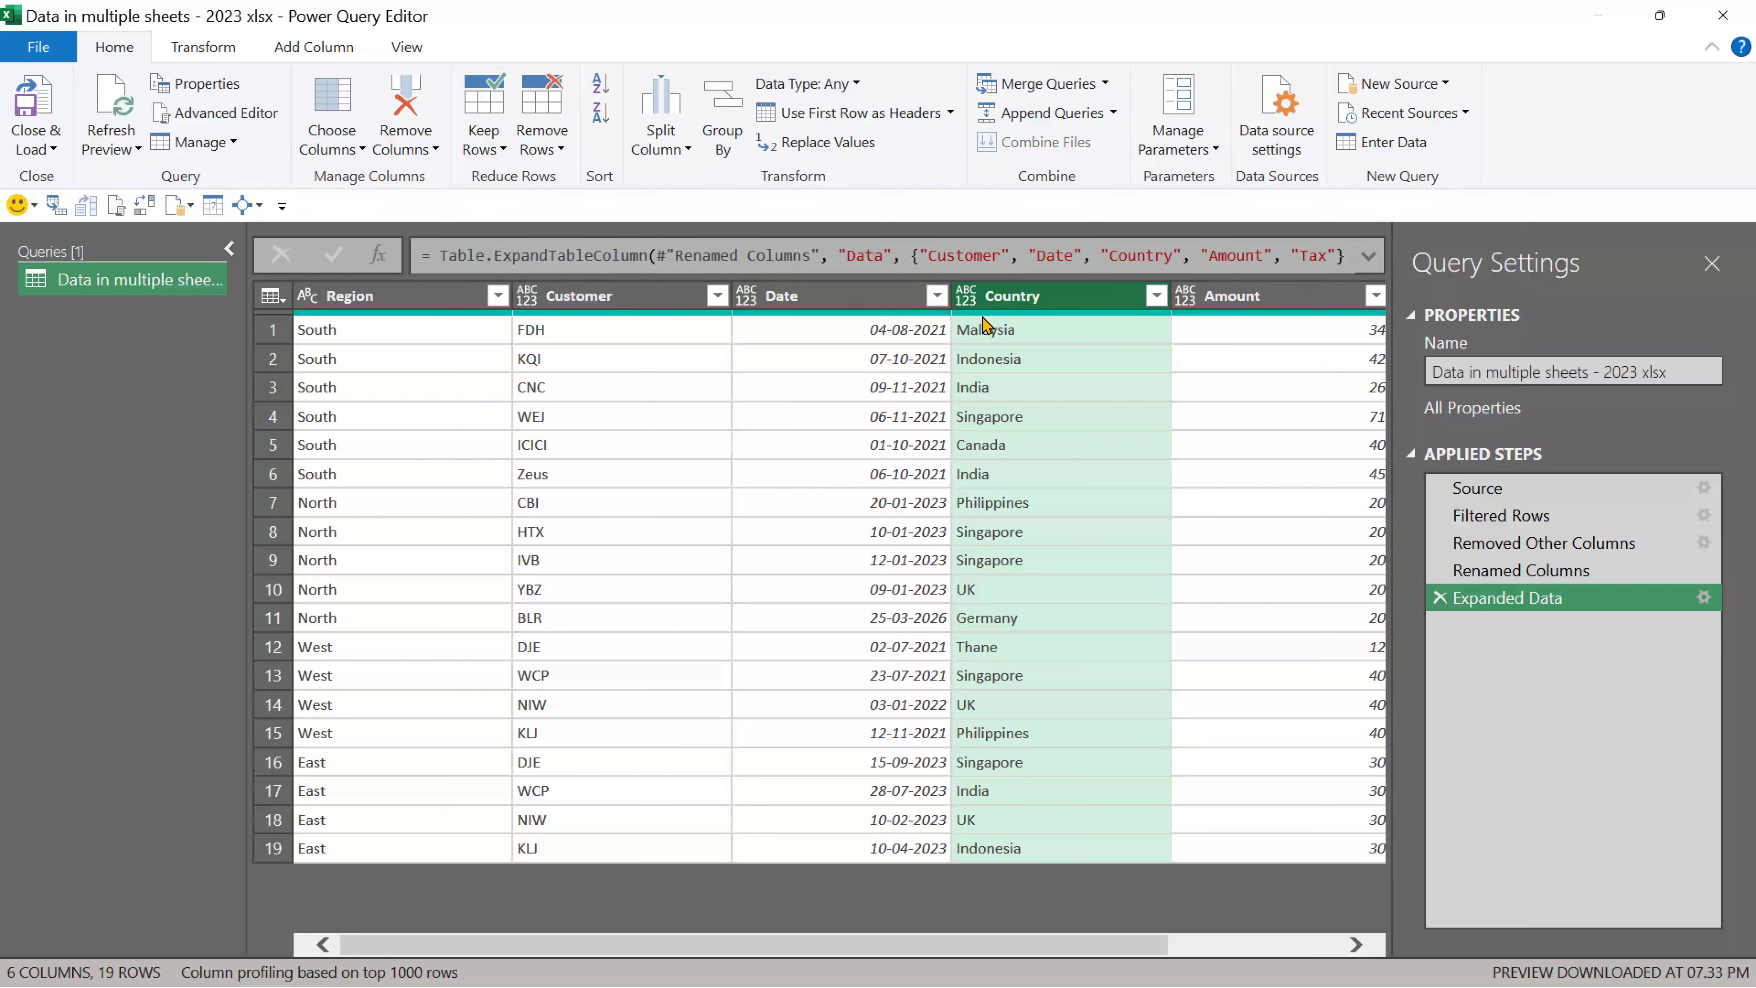
{"action": "left_click", "coordinate": [618, 423]}
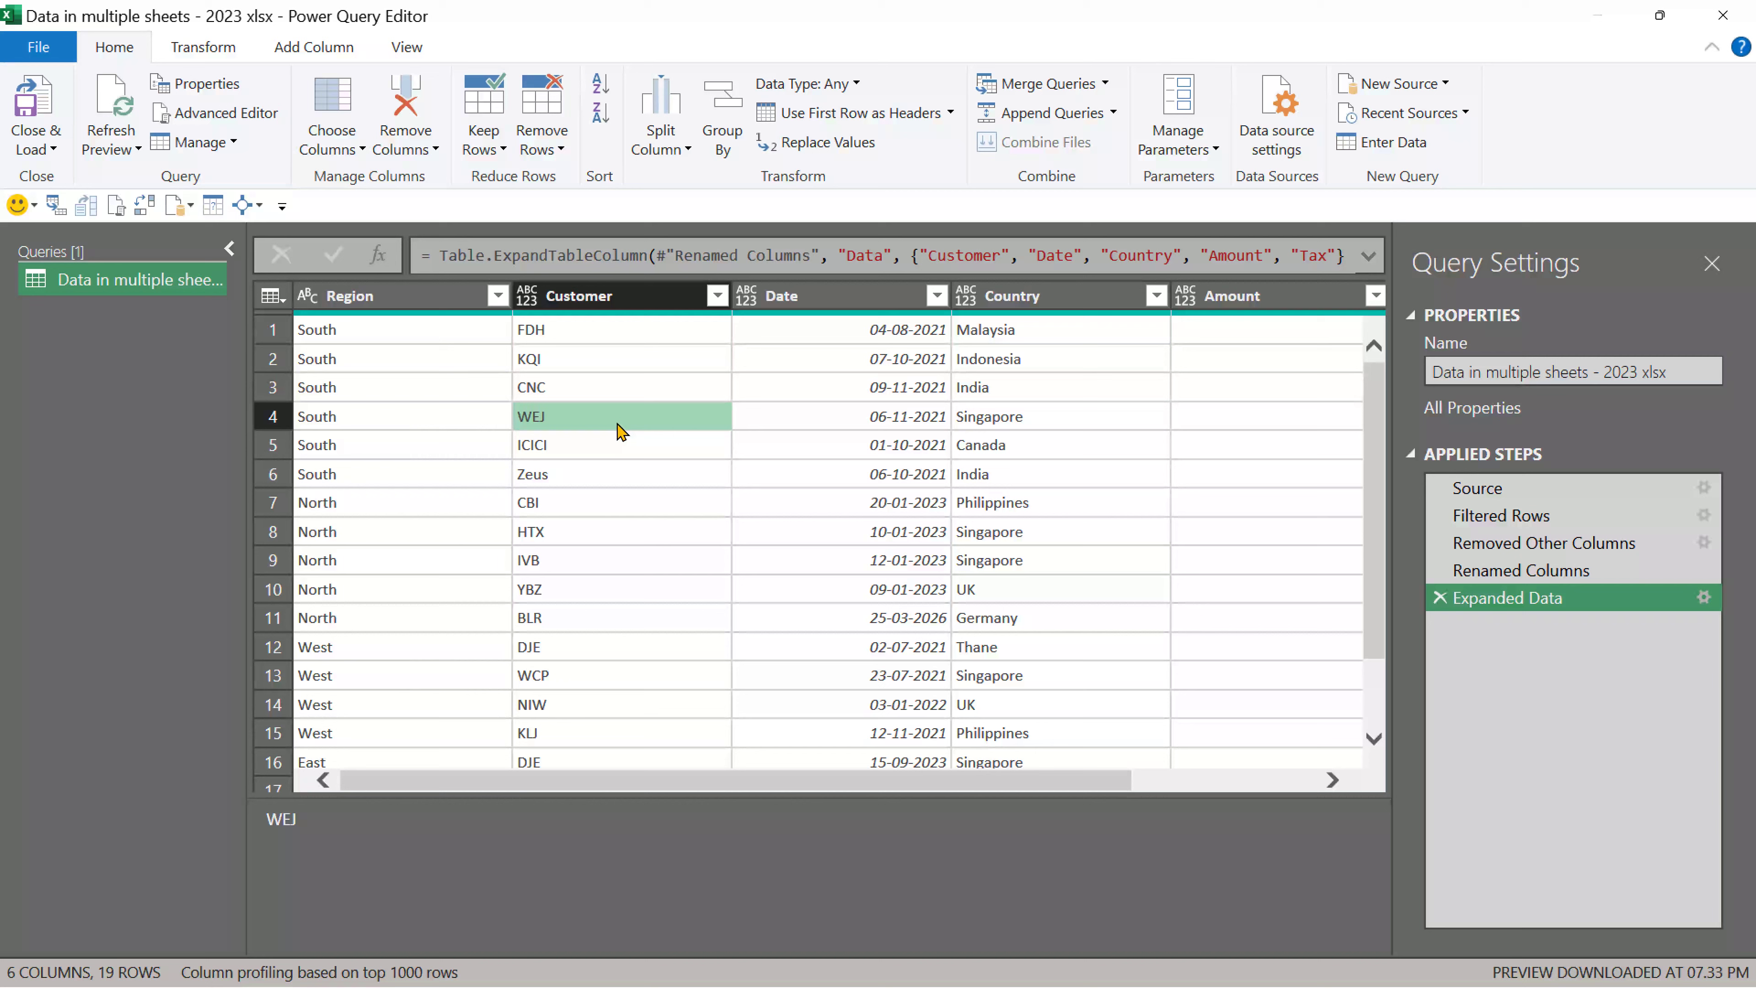
Detect data types for all columns, then Close & Load the query
{"action": "key", "text": "ctrl+a"}
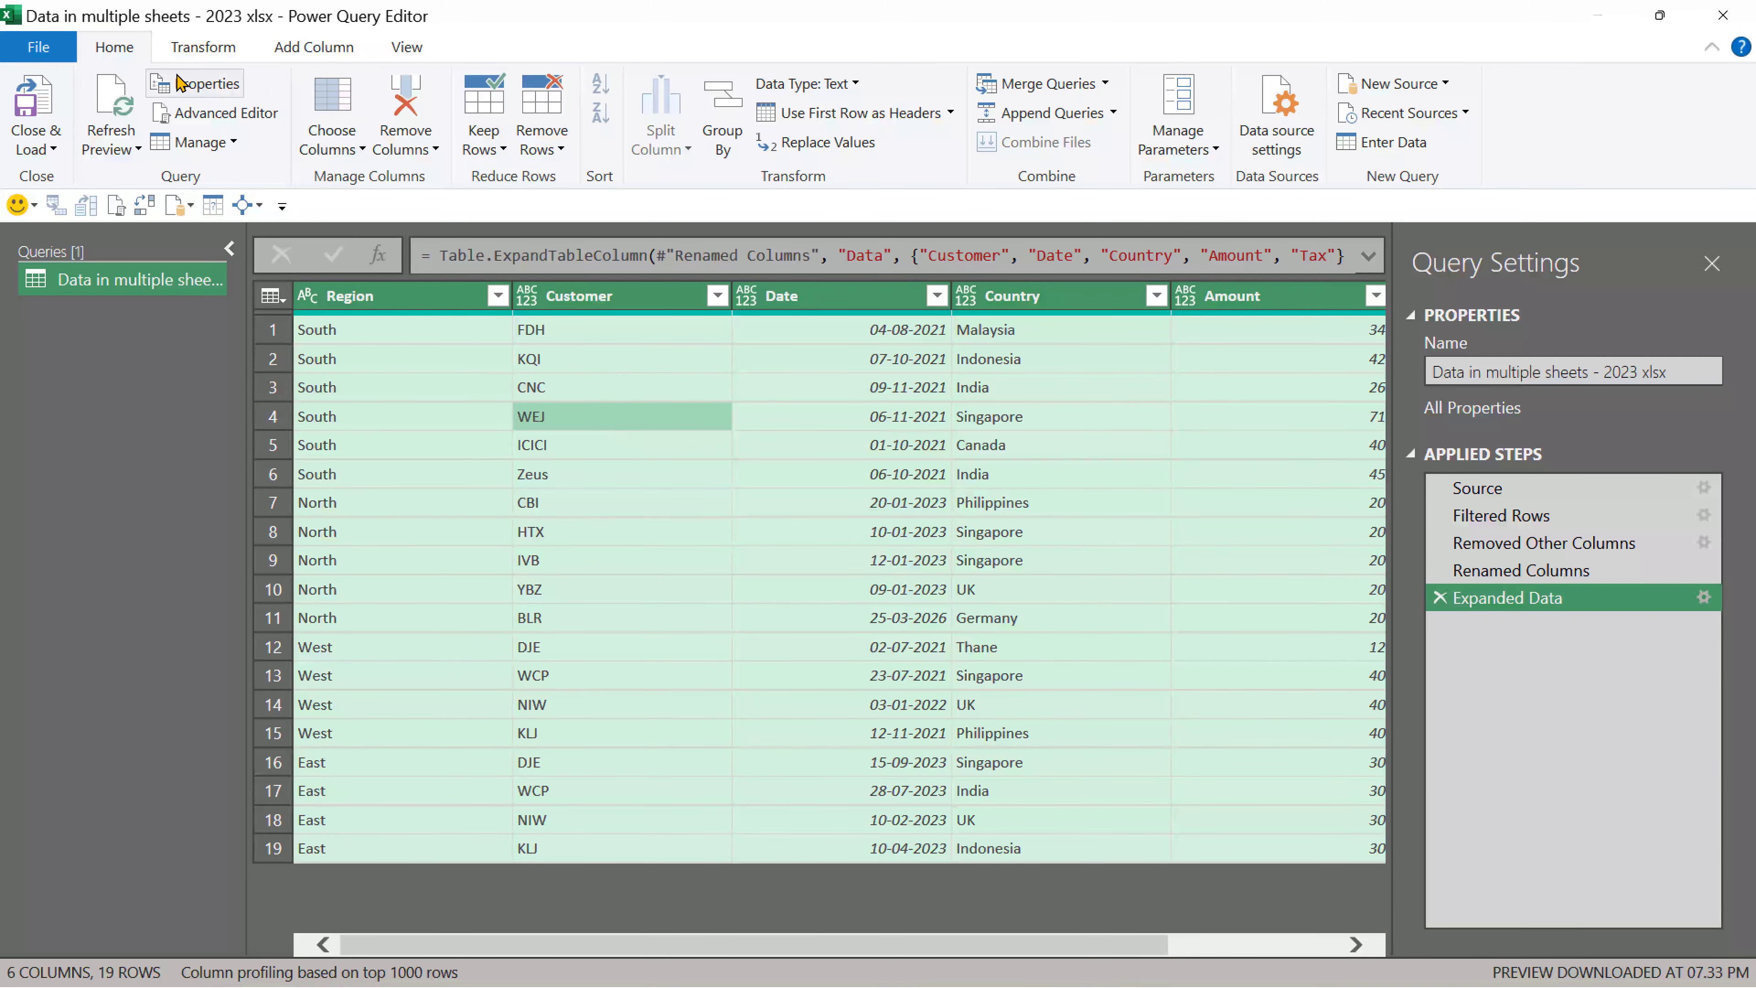
{"action": "left_click", "coordinate": [203, 48]}
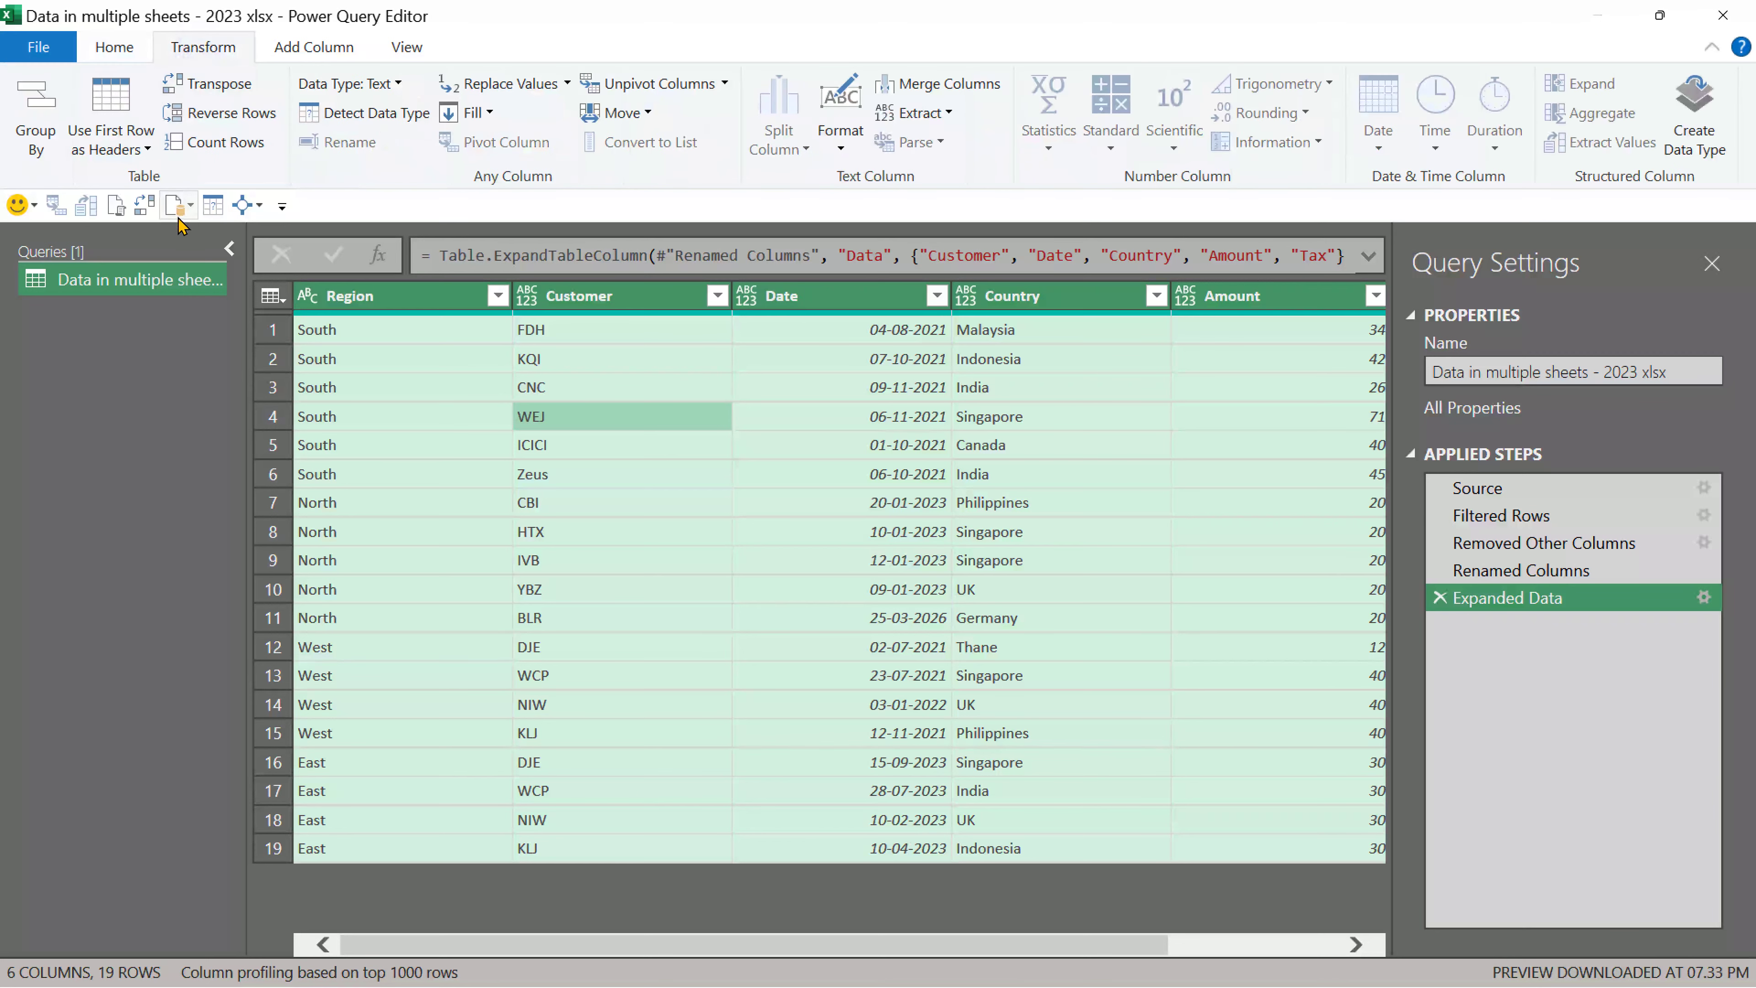
{"action": "left_click", "coordinate": [384, 113]}
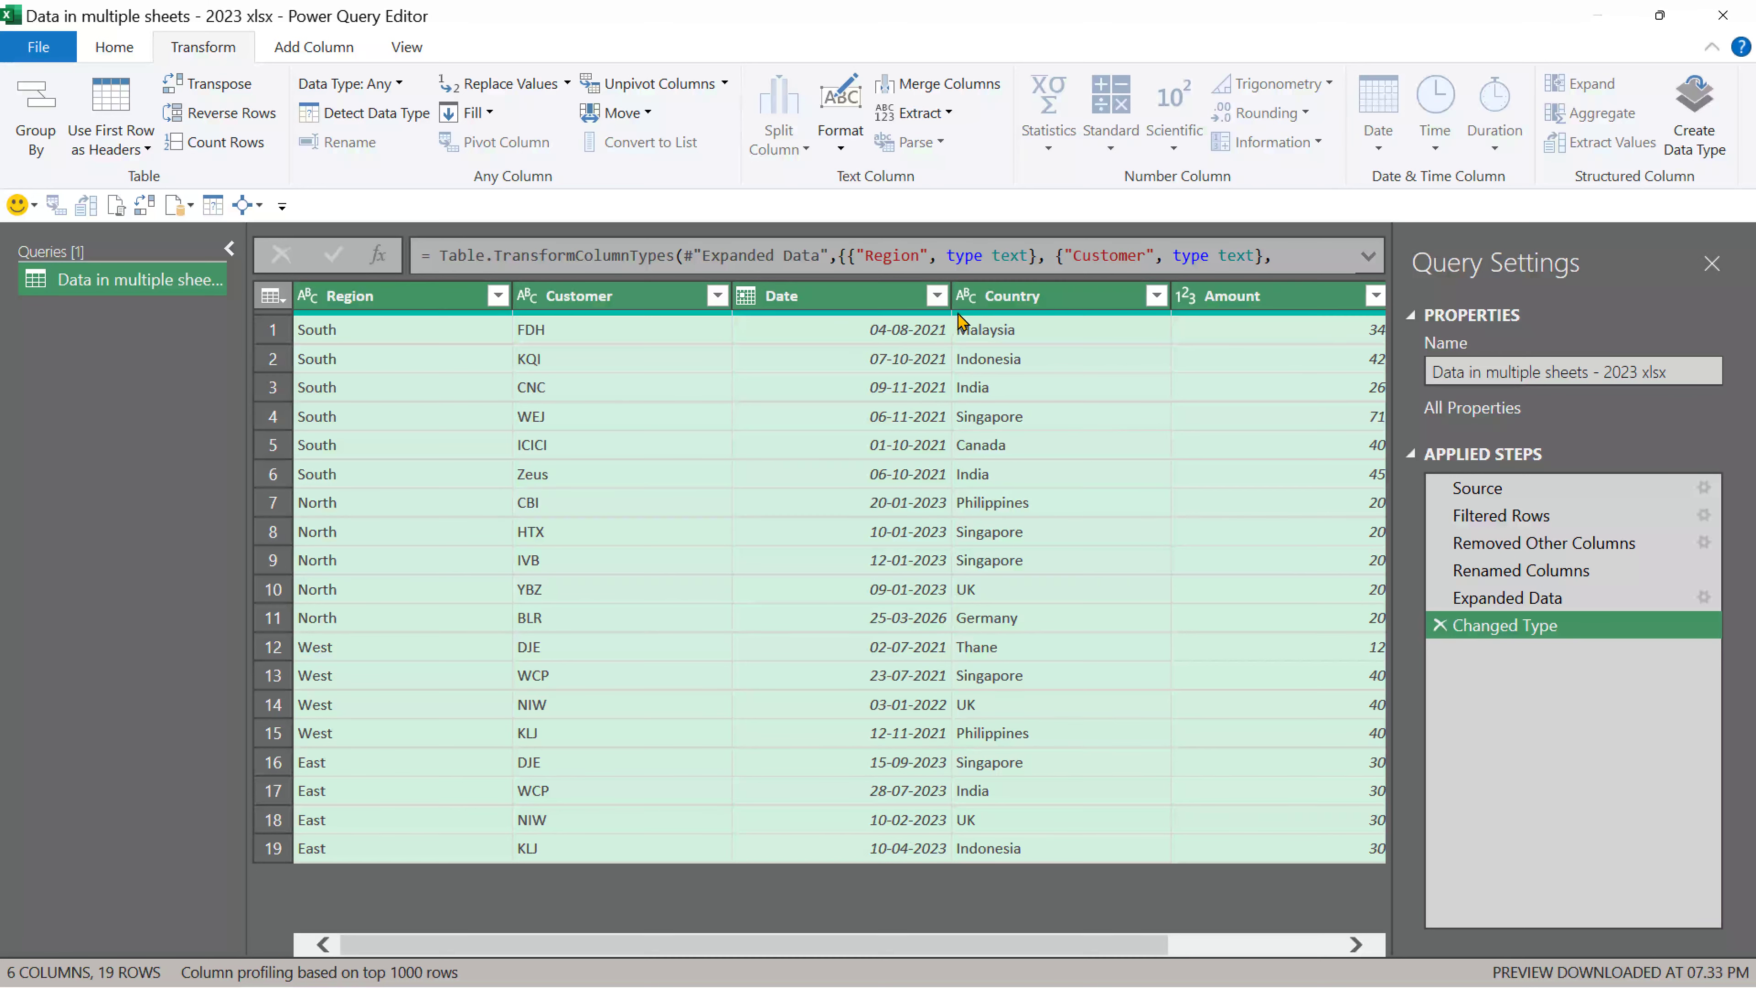
{"action": "left_click_drag", "start_coordinate": [1108, 946], "coordinate": [1321, 931]}
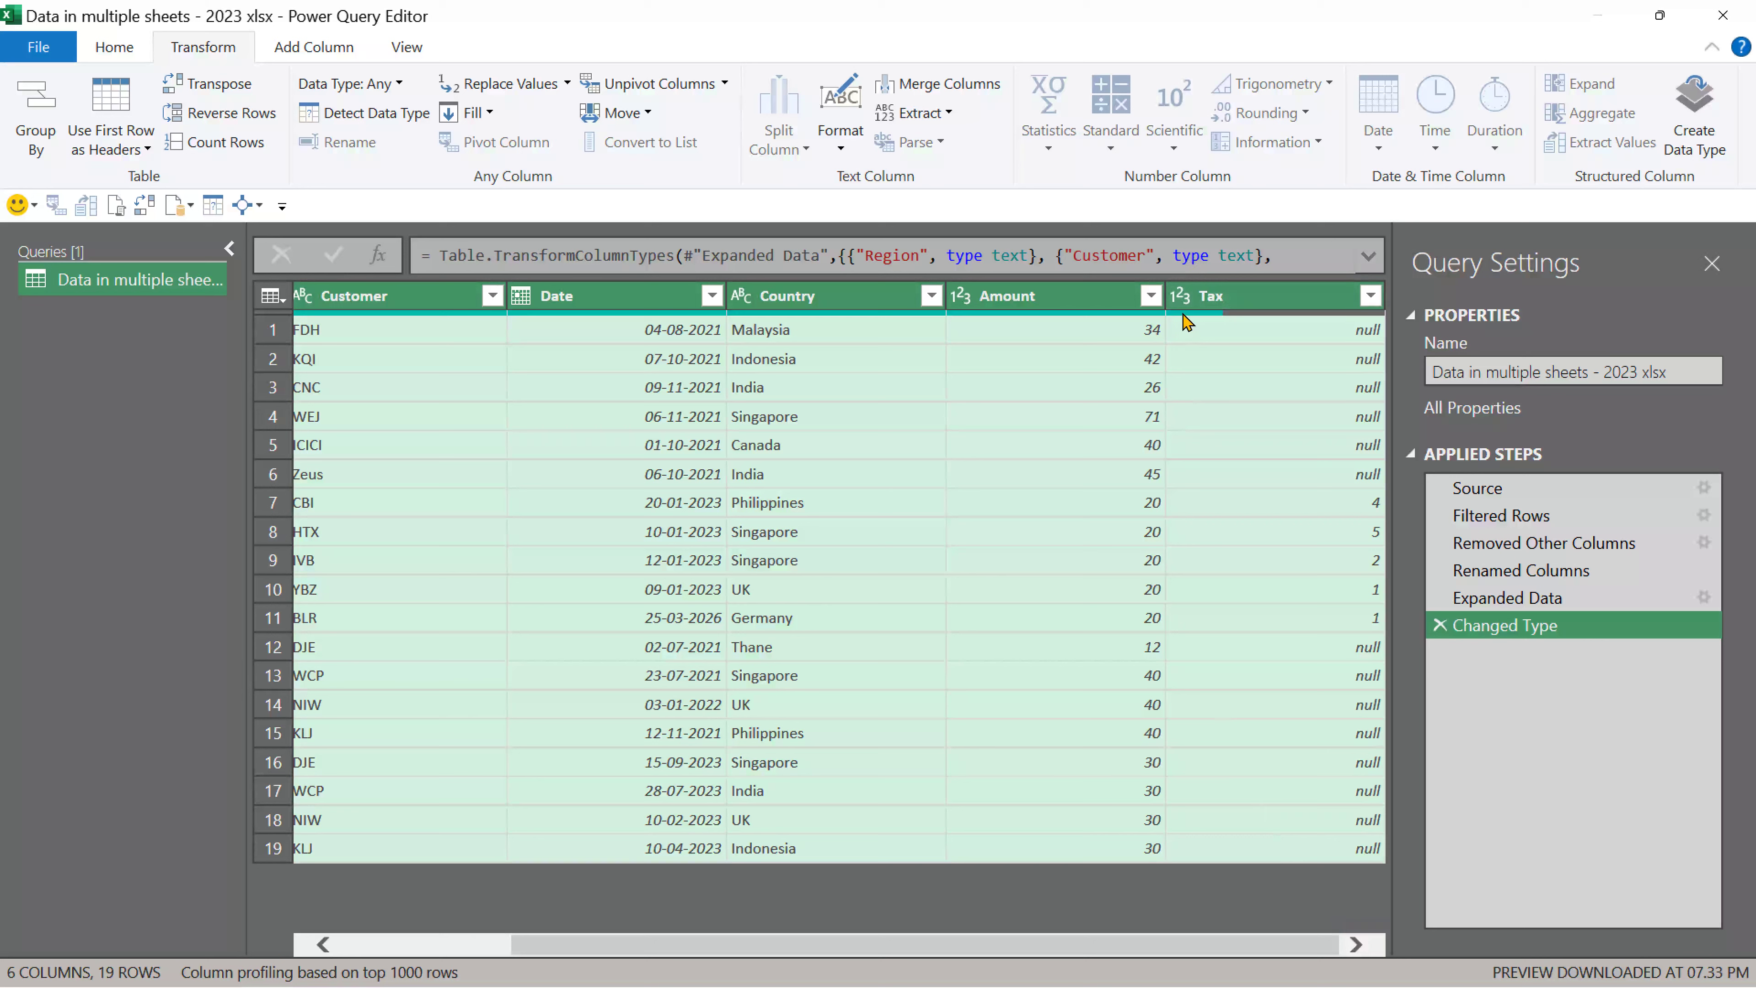
{"action": "mouse_move", "coordinate": [1182, 323]}
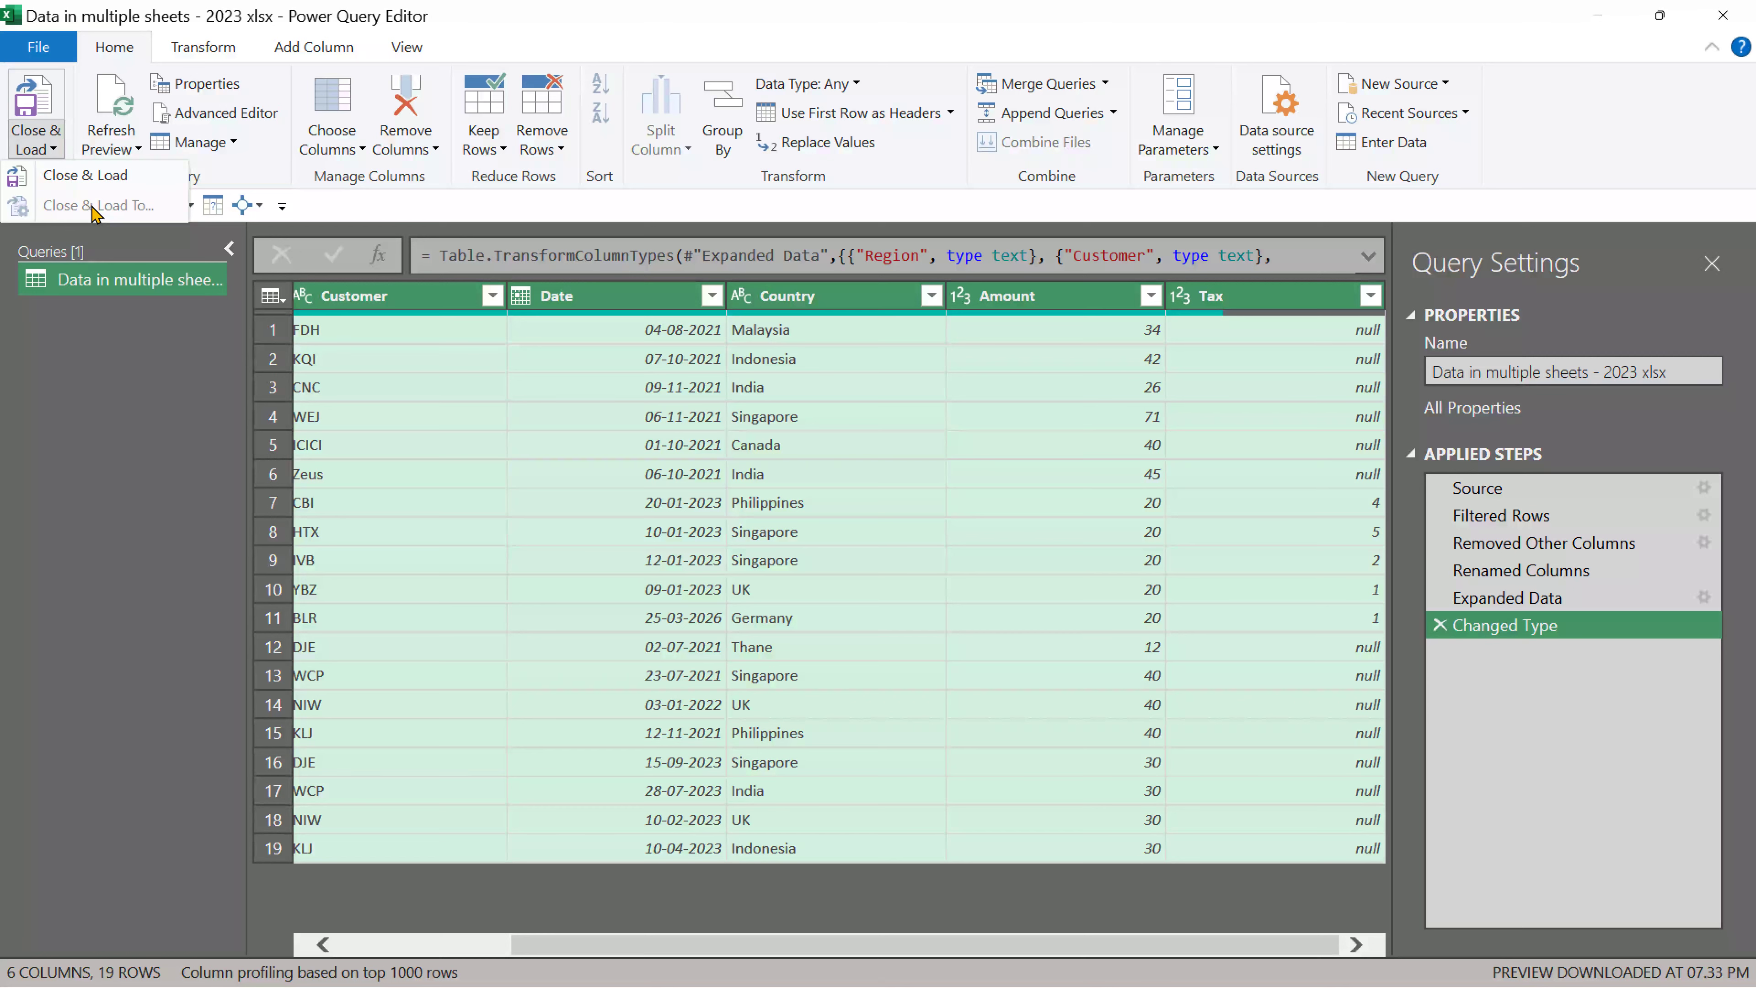
{"action": "left_click", "coordinate": [86, 176]}
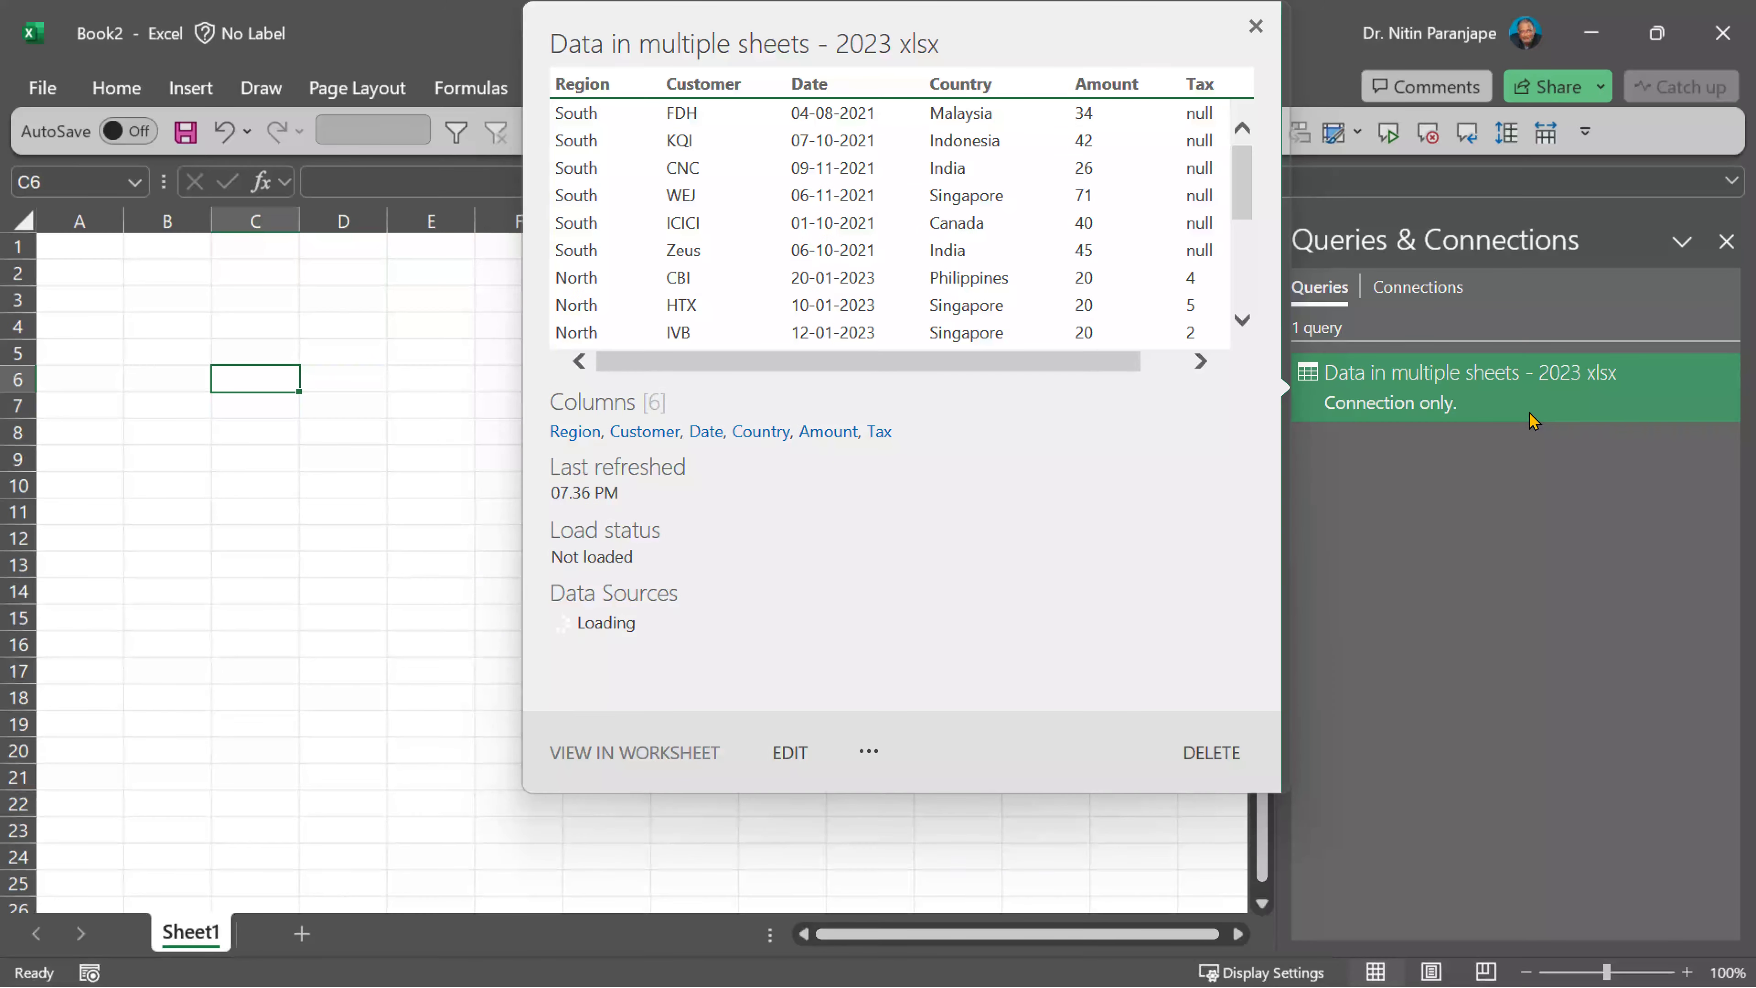
Load the combined query as a table at cell C6 using Load To
{"action": "right_click", "coordinate": [1534, 419]}
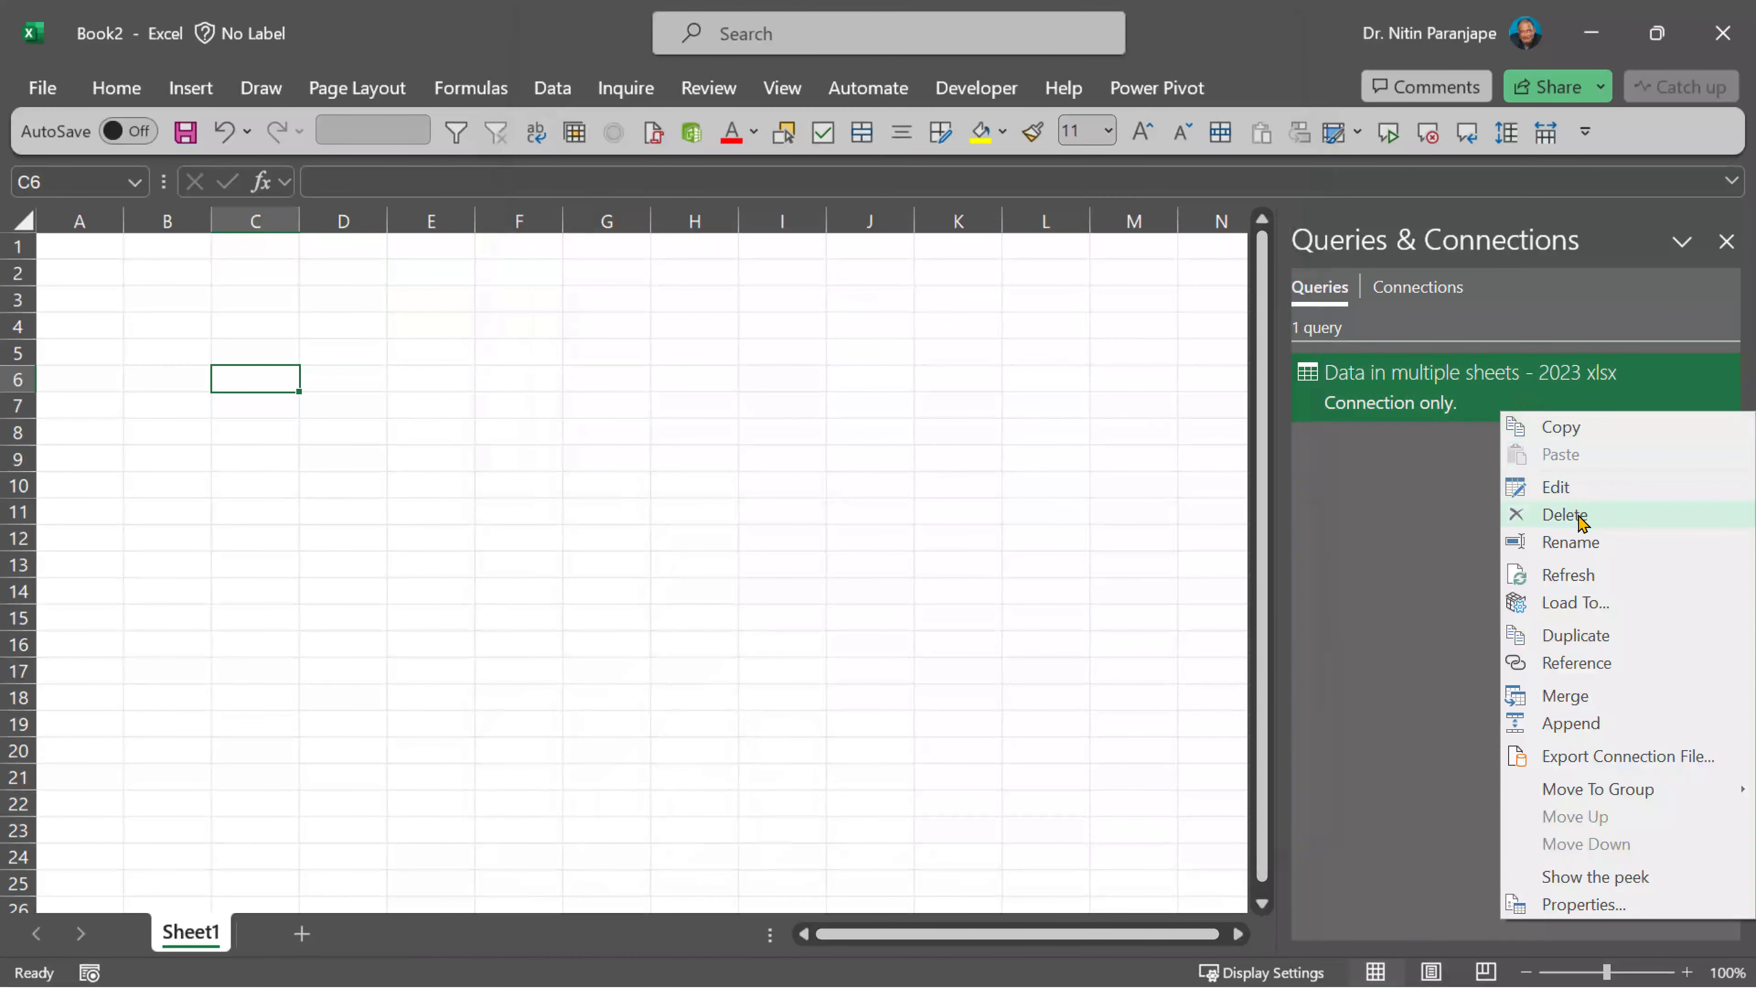
{"action": "left_click", "coordinate": [1583, 612]}
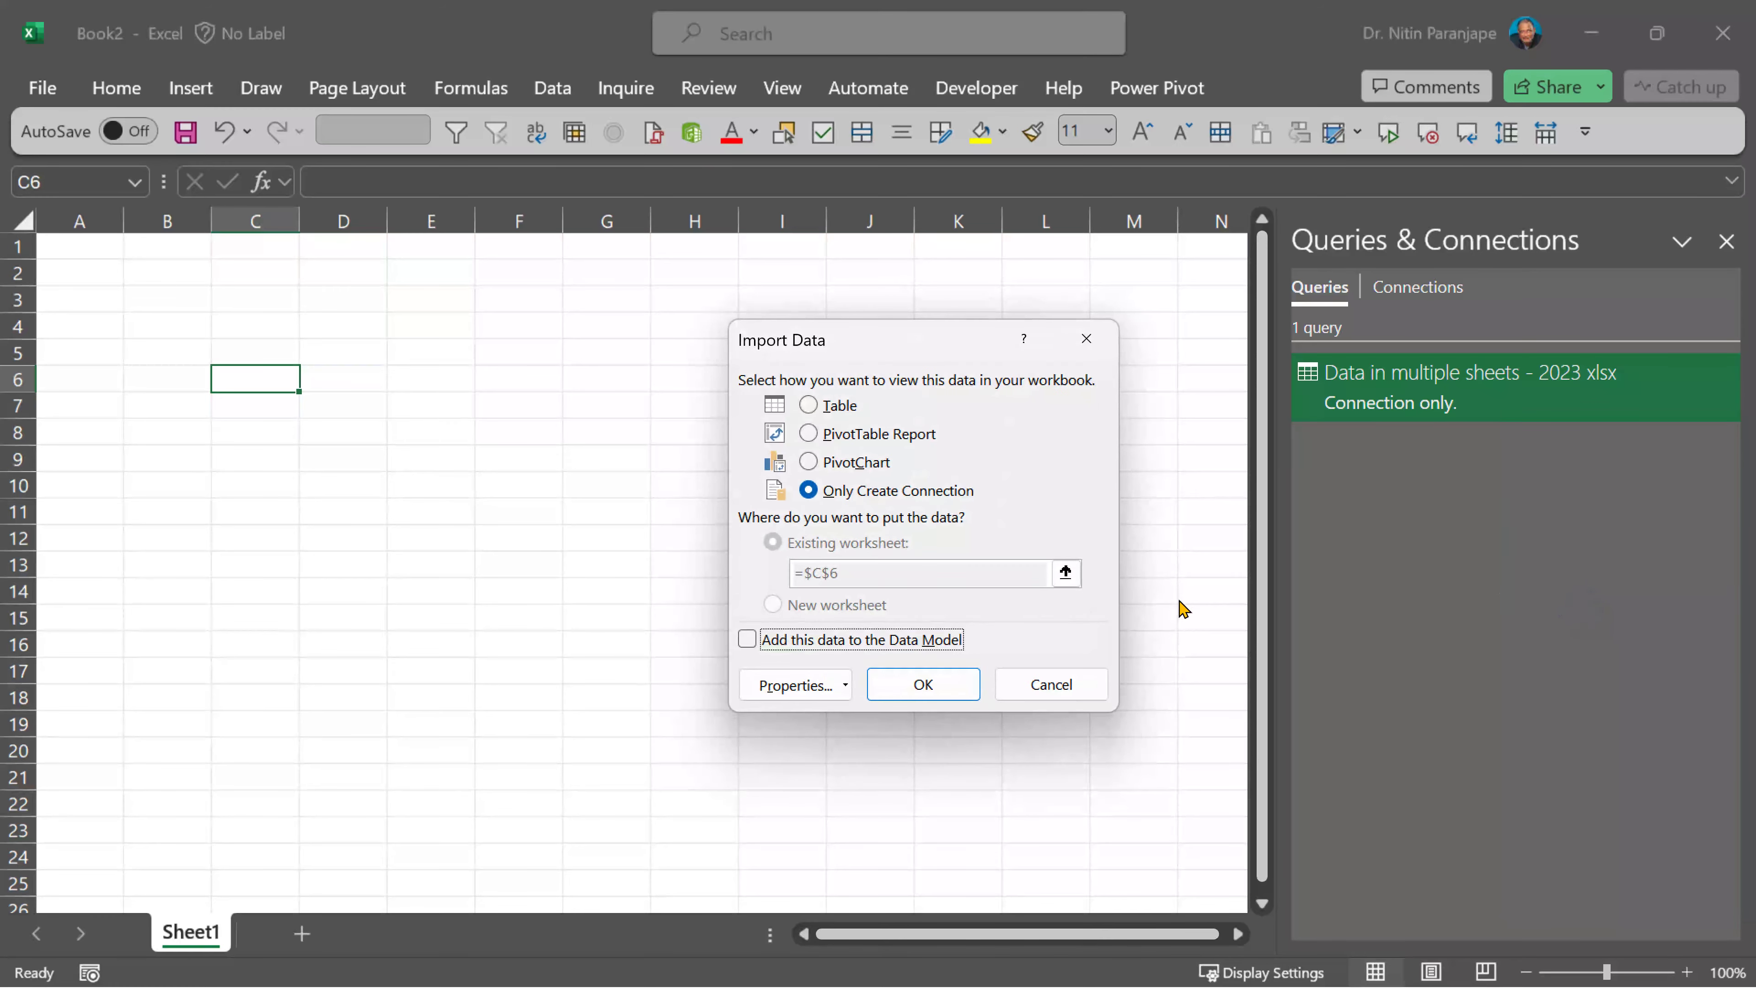
{"action": "left_click", "coordinate": [832, 407]}
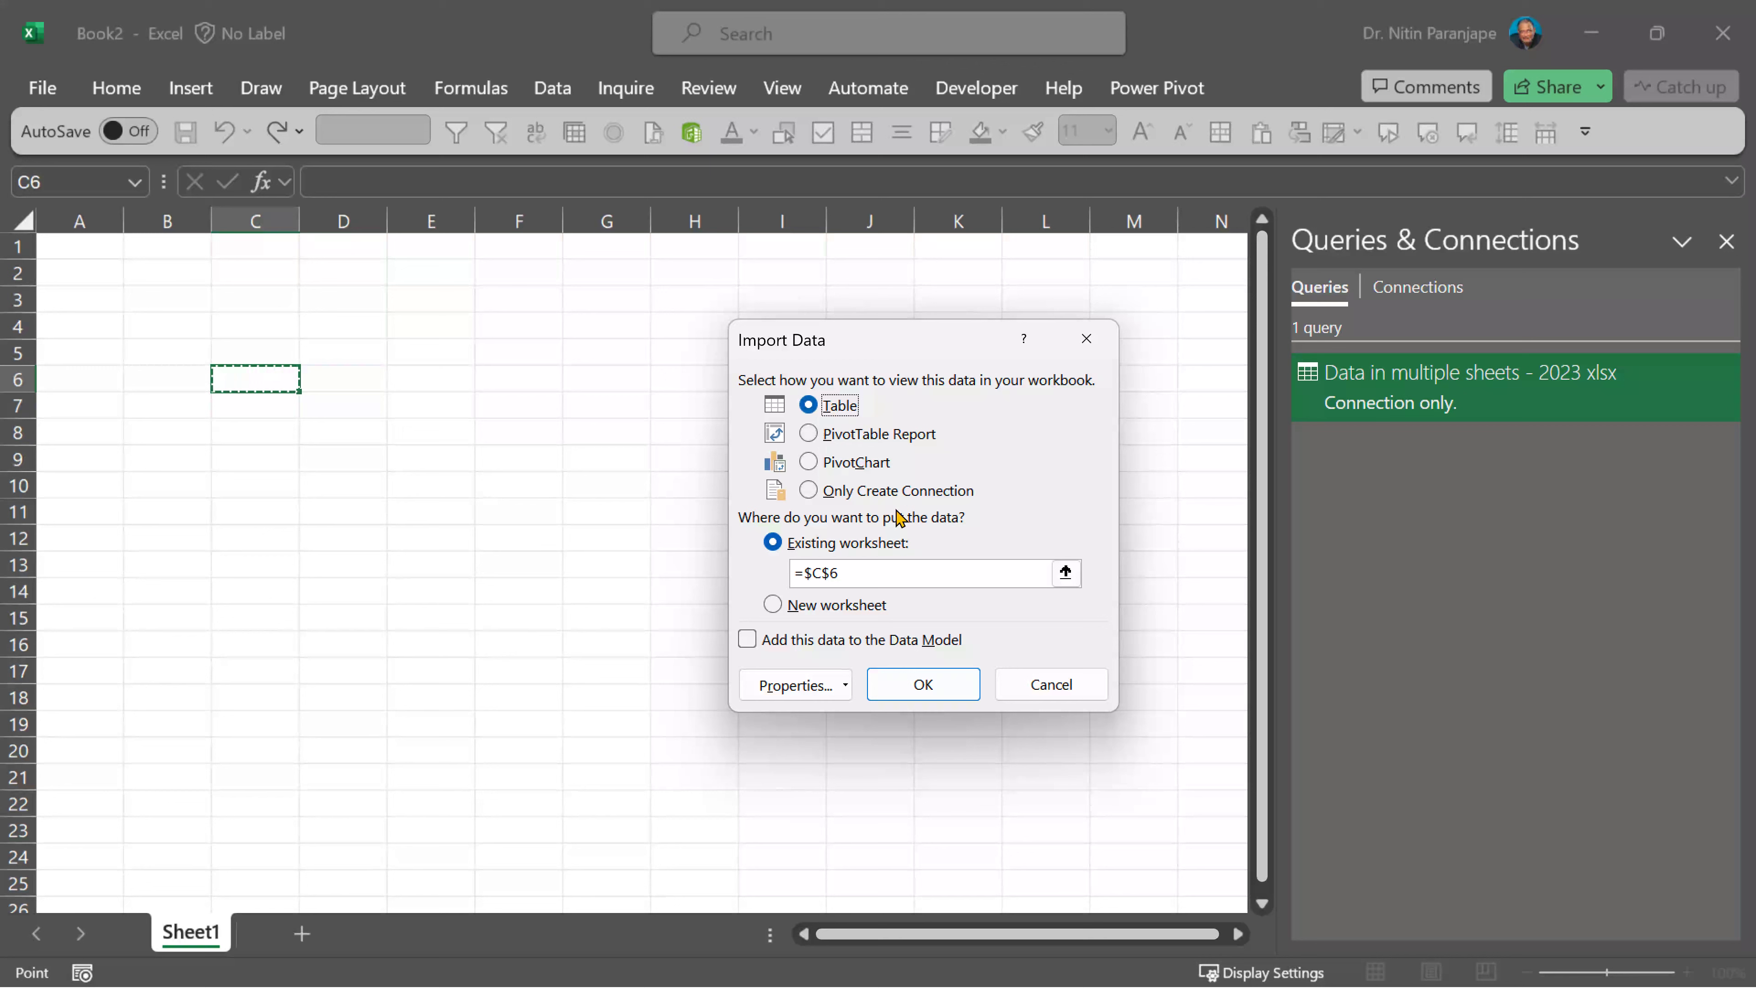
{"action": "left_click", "coordinate": [895, 492]}
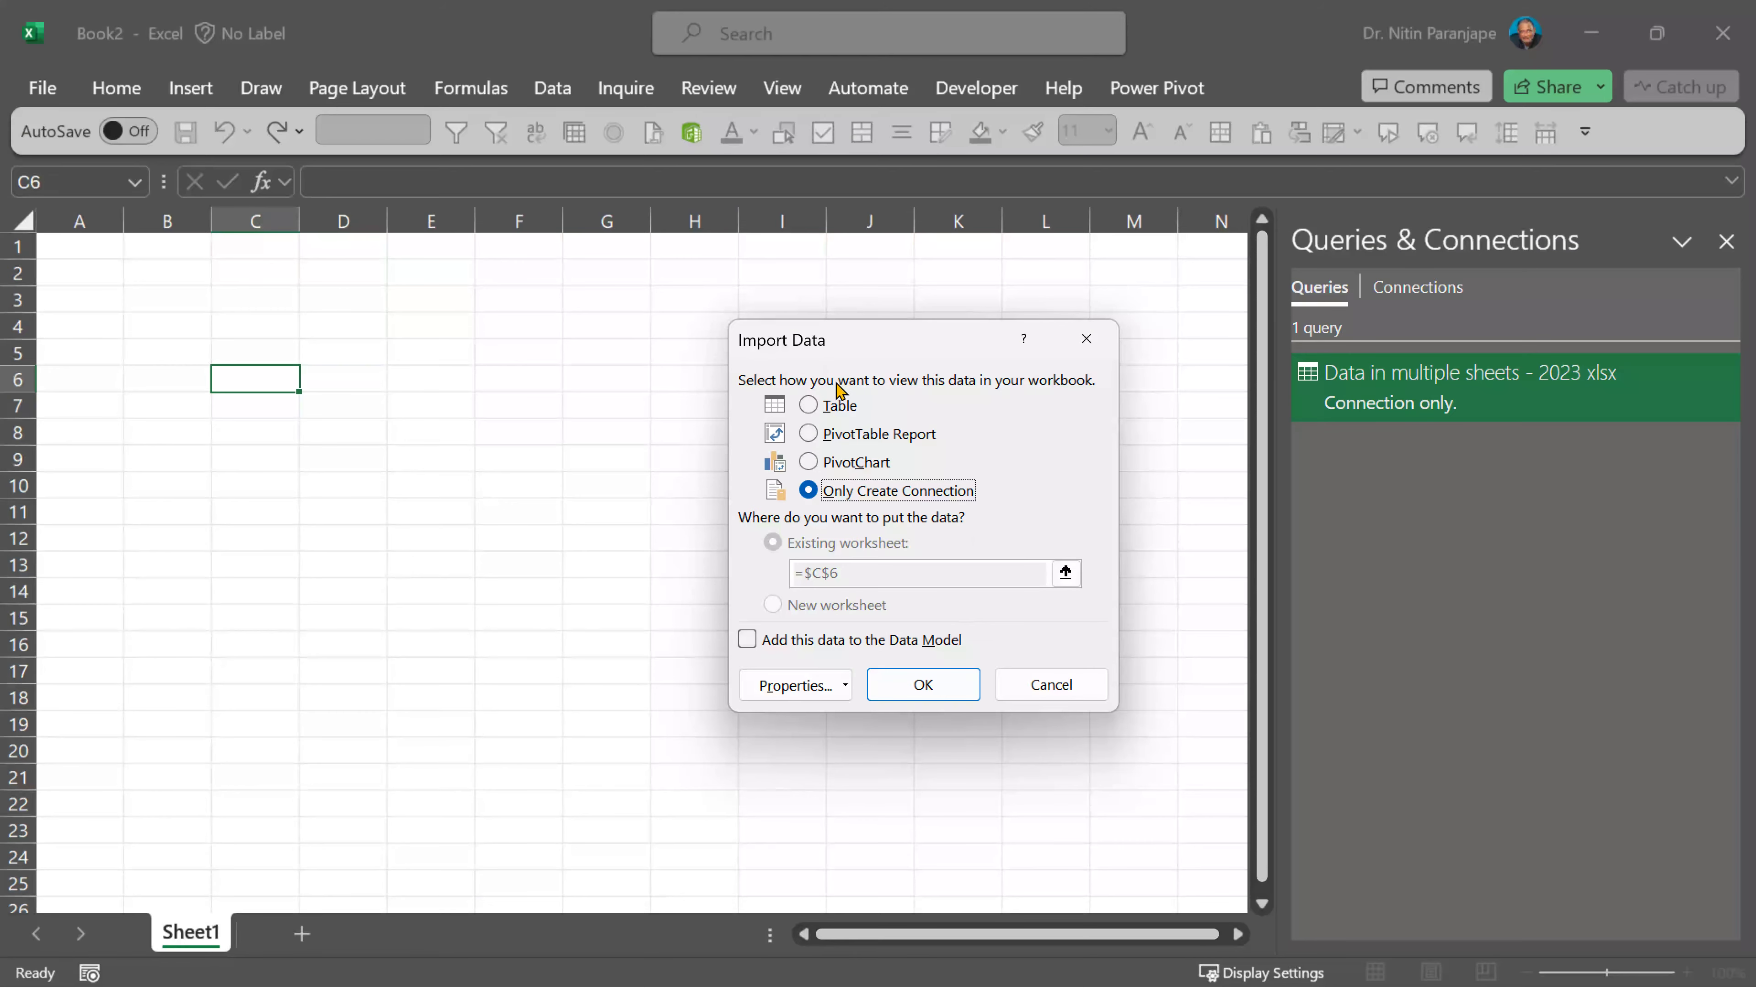
{"action": "left_click", "coordinate": [827, 408]}
{"action": "left_click", "coordinate": [921, 685]}
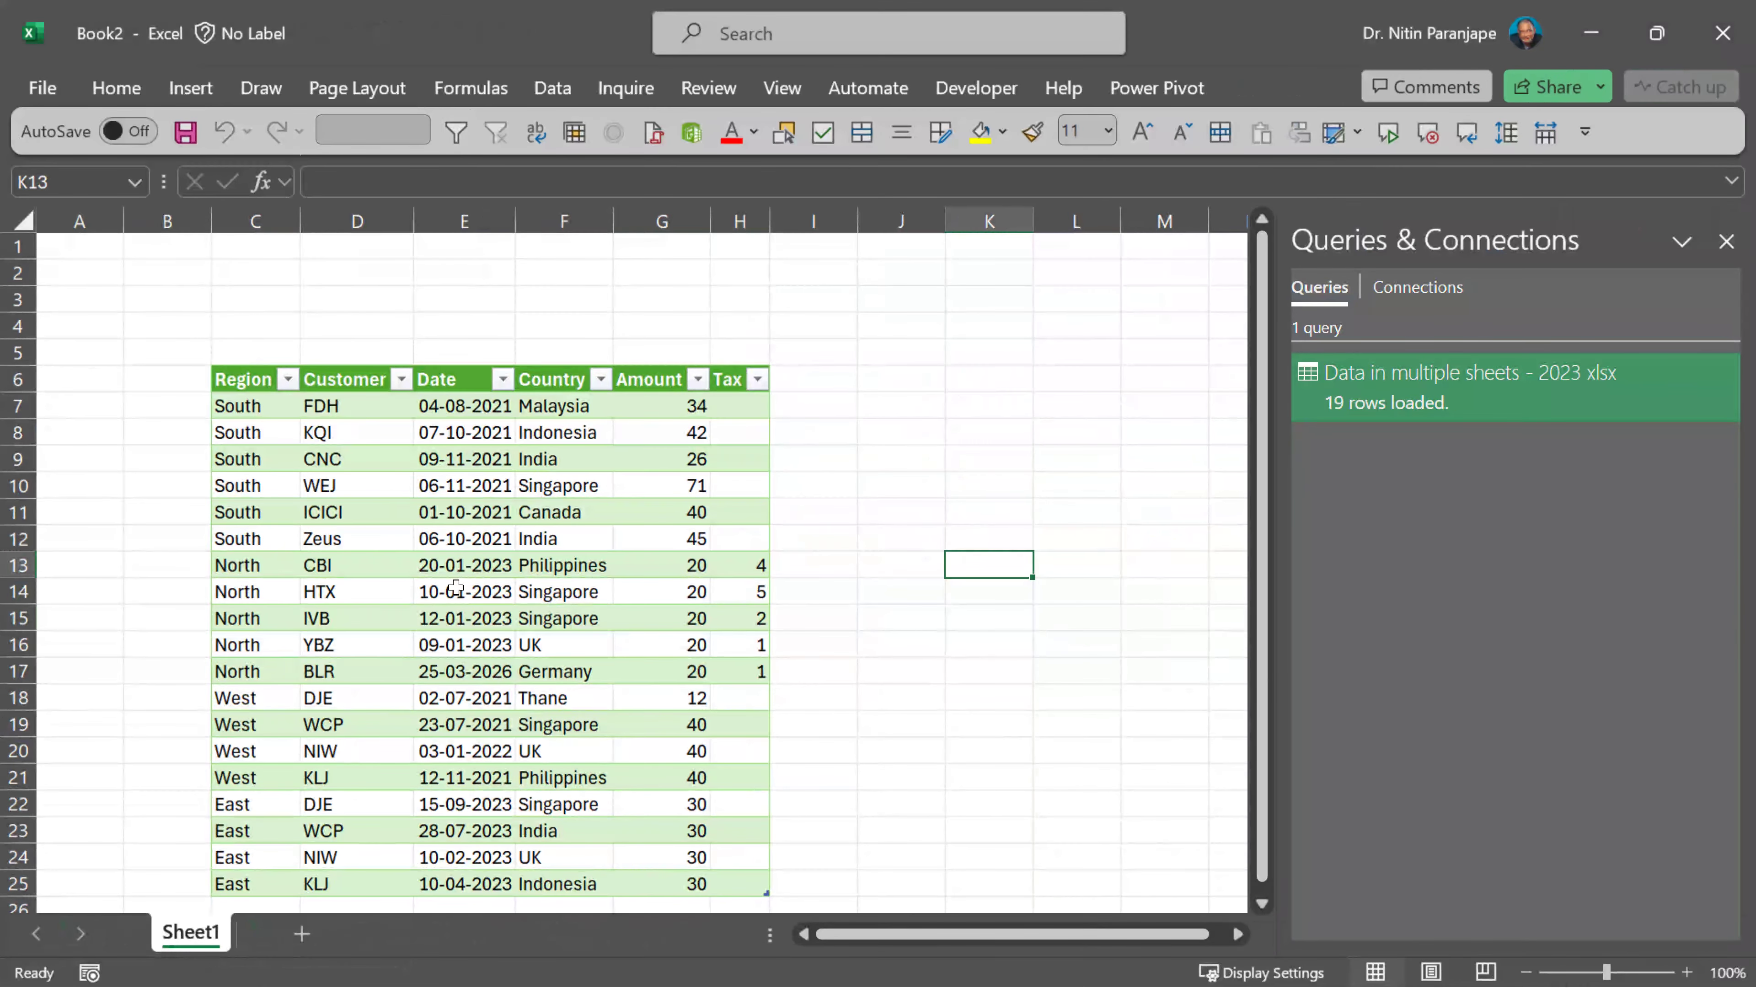
Refresh the loaded table so the NEW rows, such as BLR, appear
{"action": "left_click", "coordinate": [443, 590]}
{"action": "right_click", "coordinate": [453, 588]}
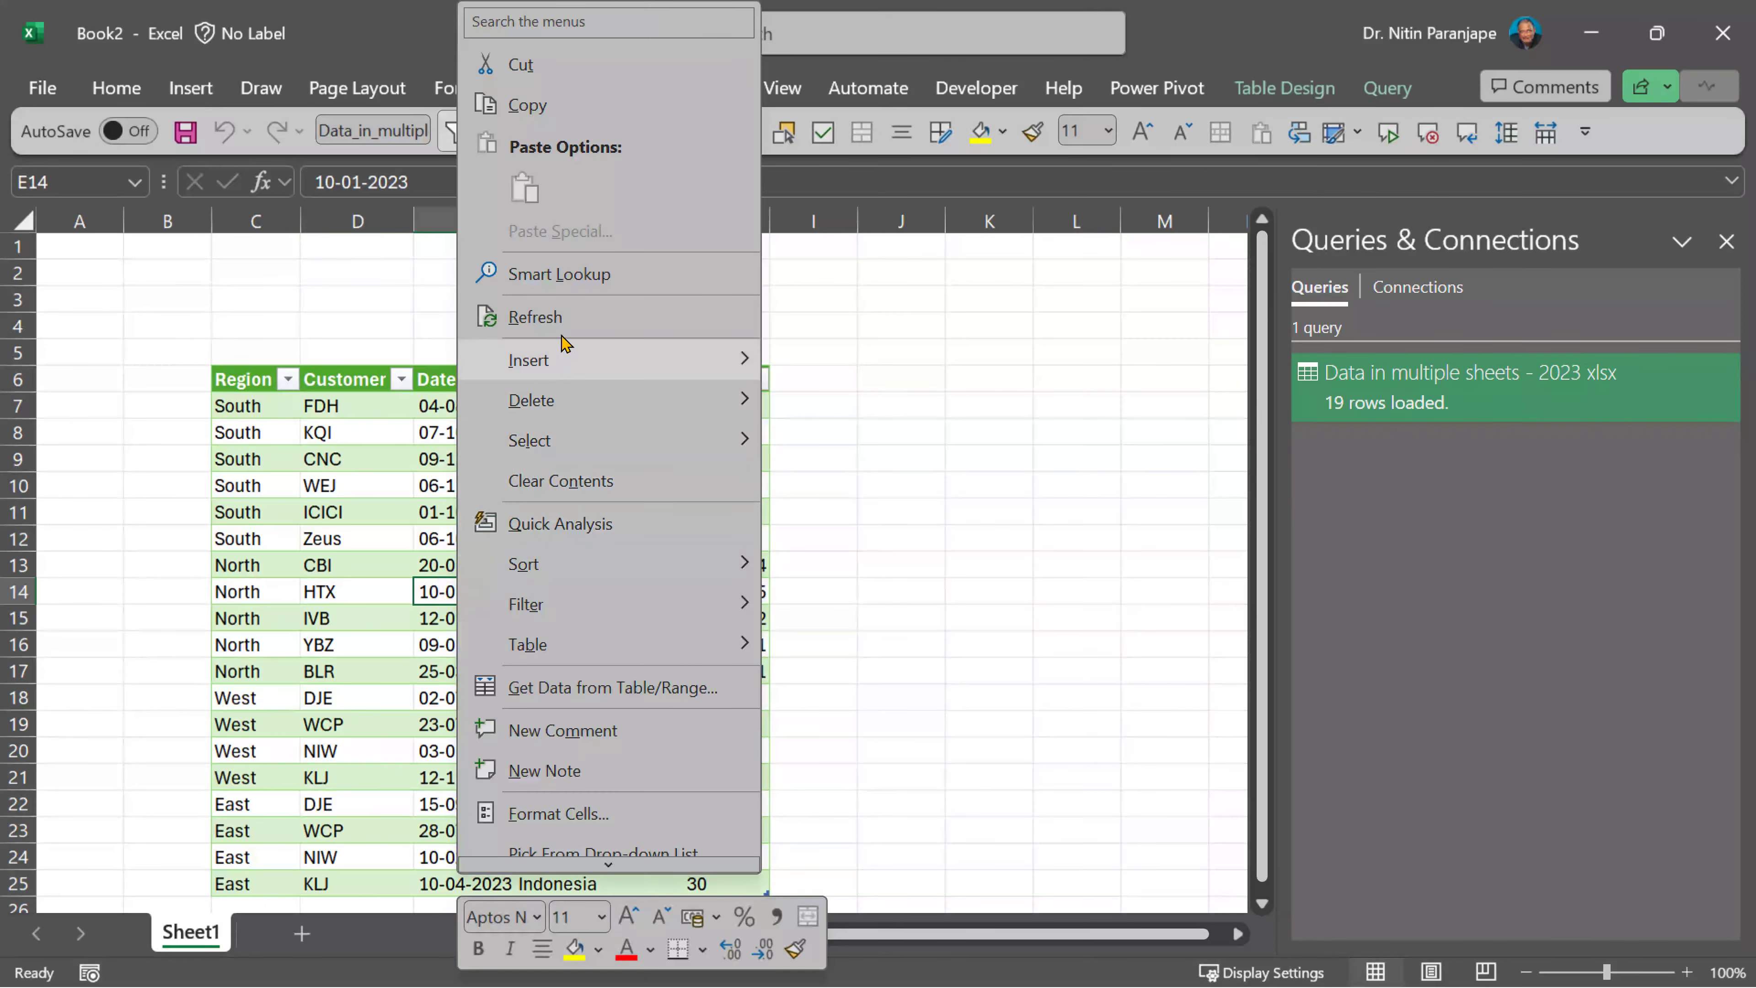
{"action": "left_click", "coordinate": [546, 319]}
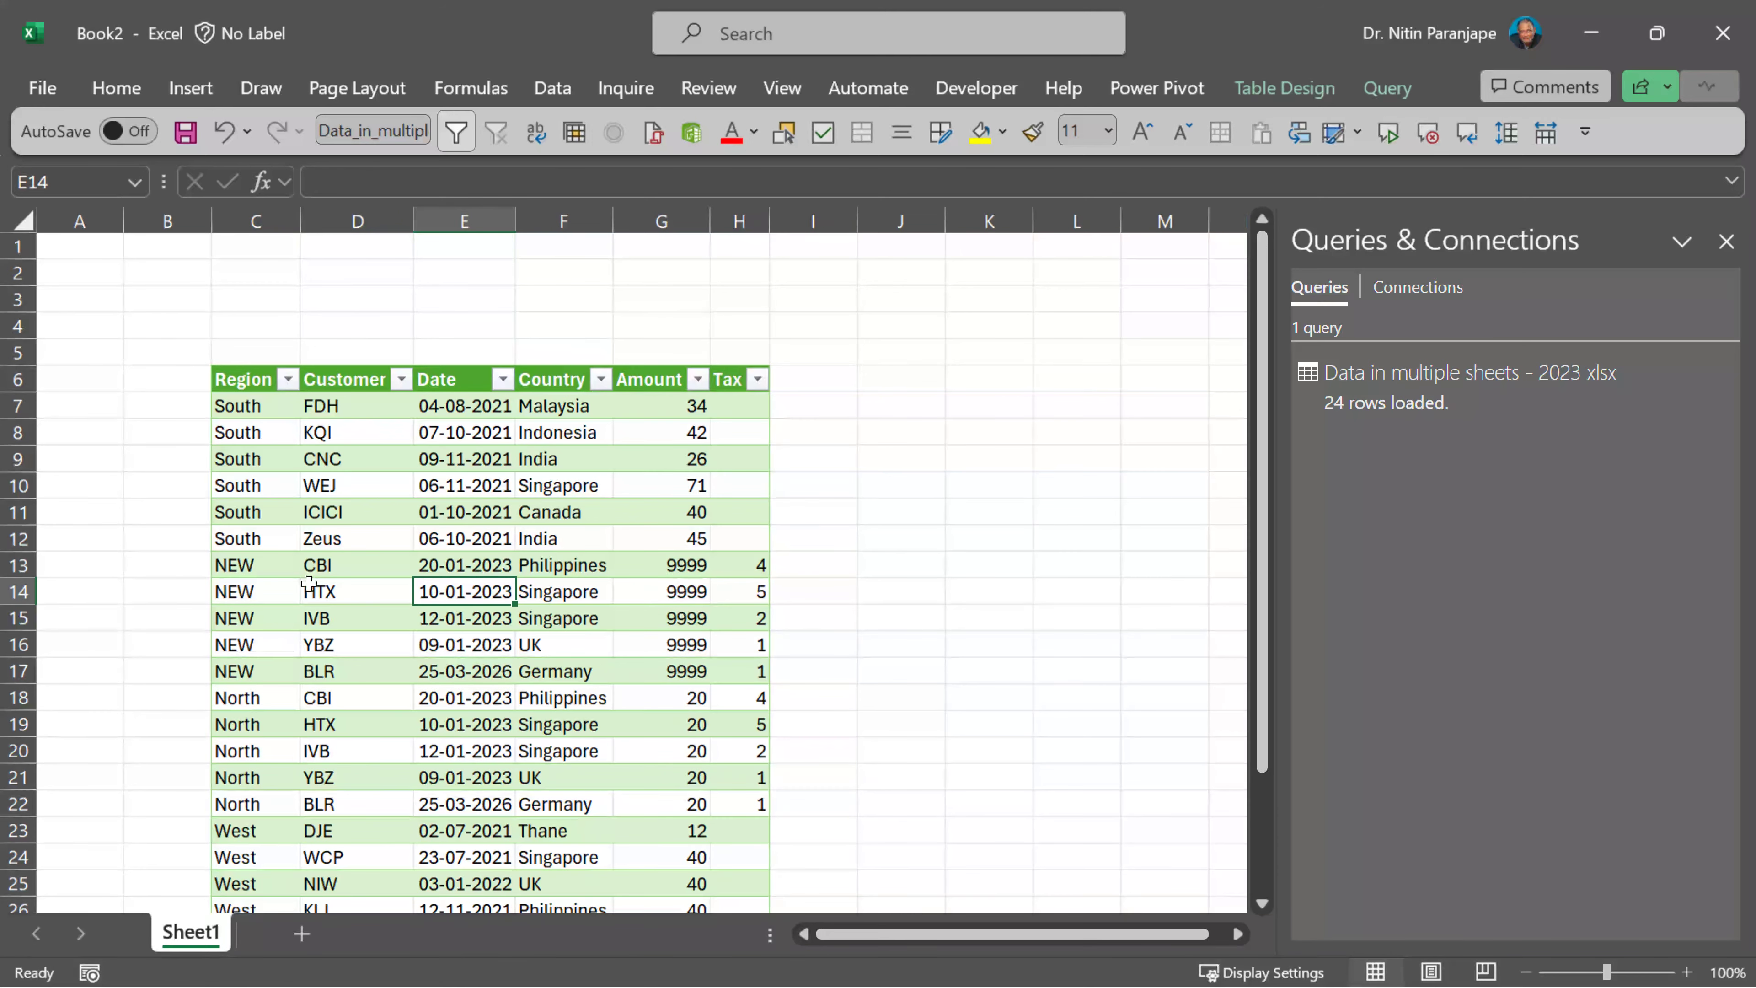
{"action": "left_click", "coordinate": [354, 672]}
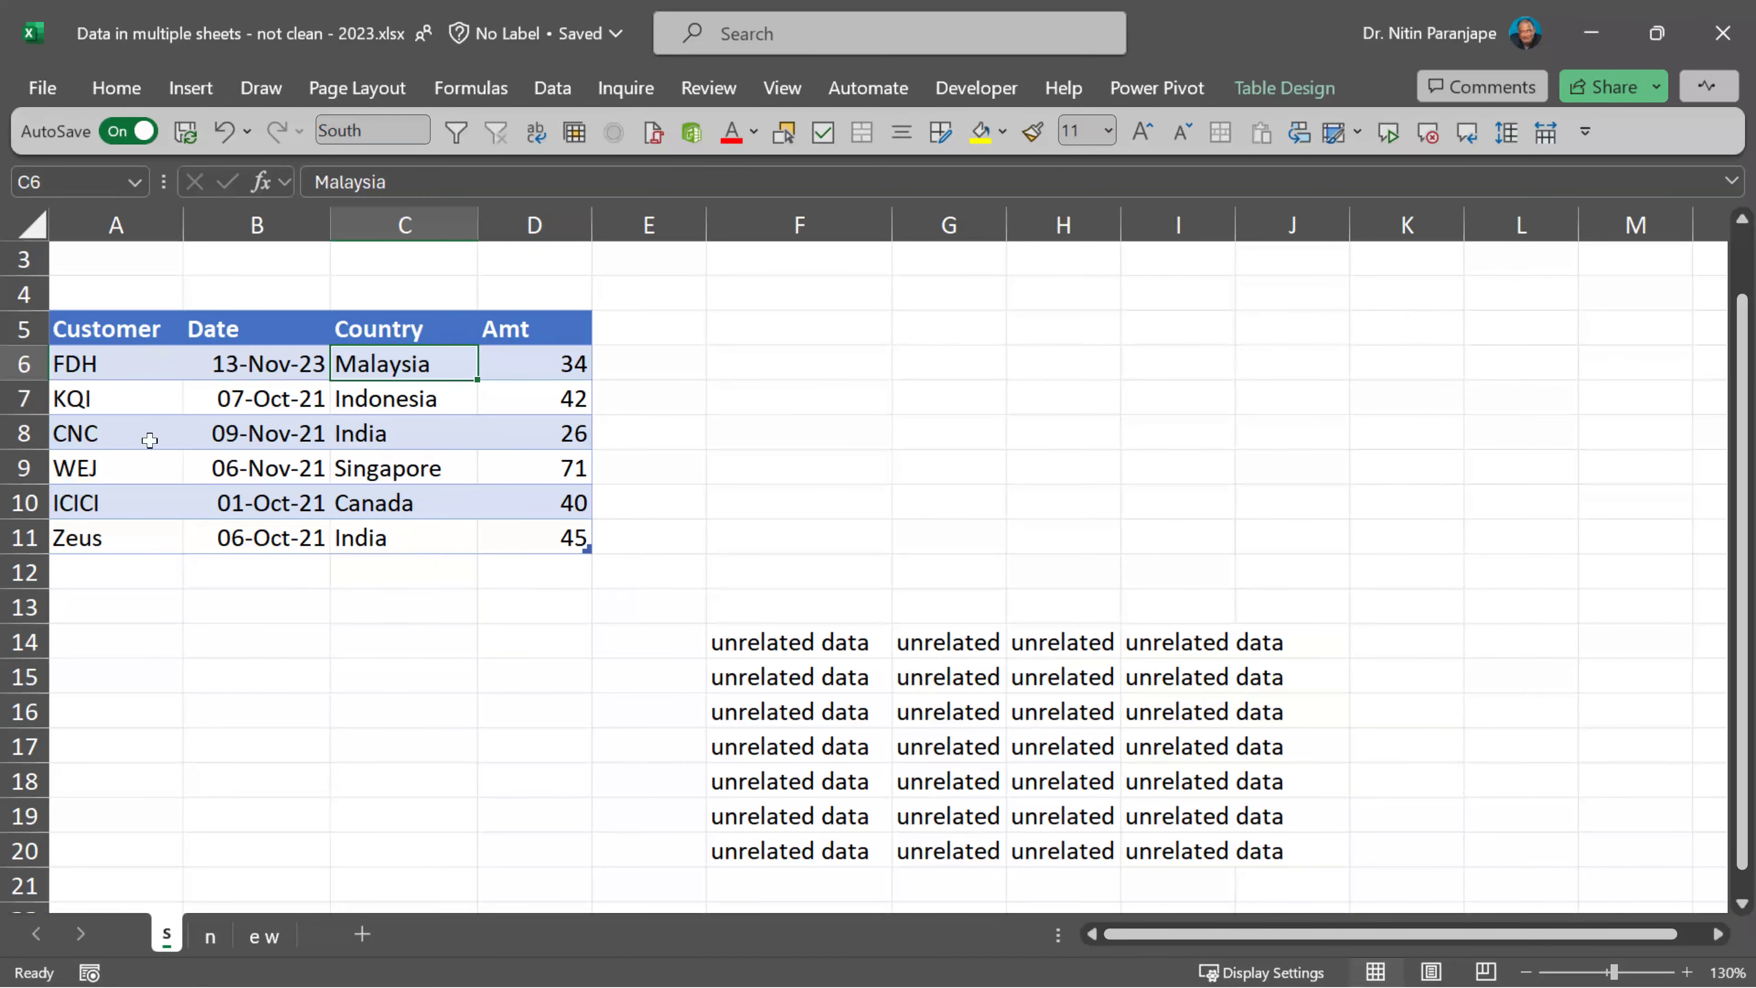
Review the n sheet's value 20 in C4 and cell C7 on the e w sheet
{"action": "left_click", "coordinate": [211, 935]}
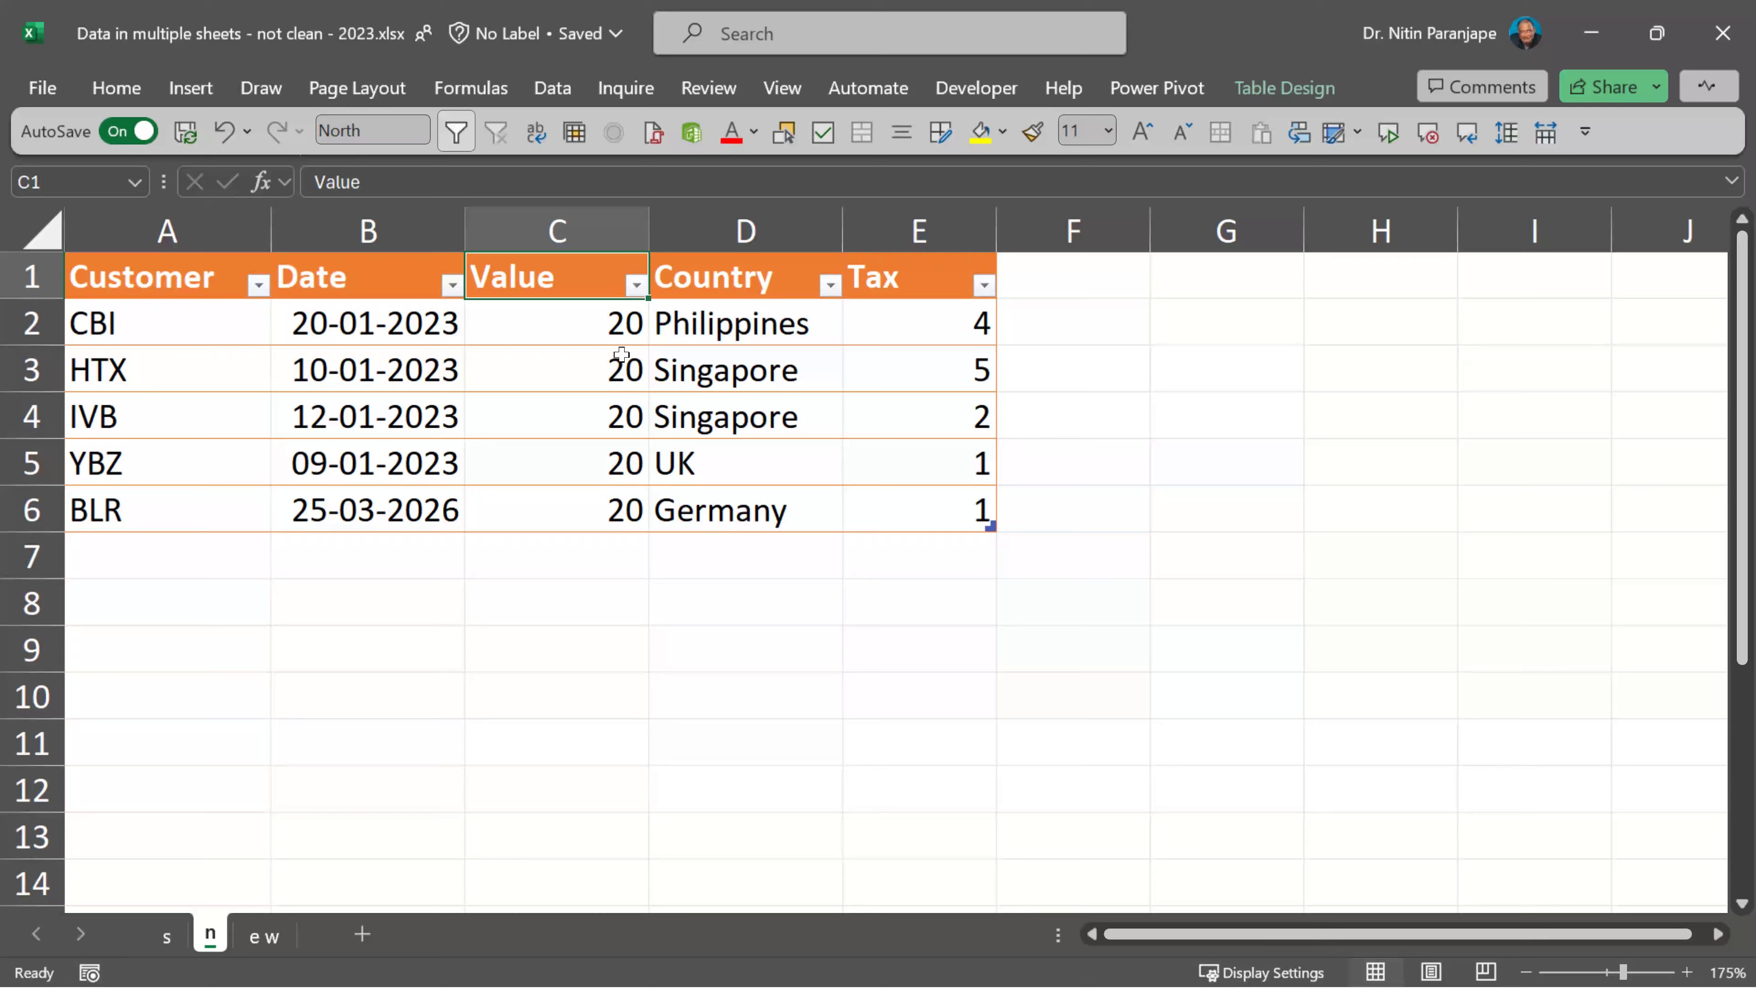
{"action": "left_click", "coordinate": [565, 436]}
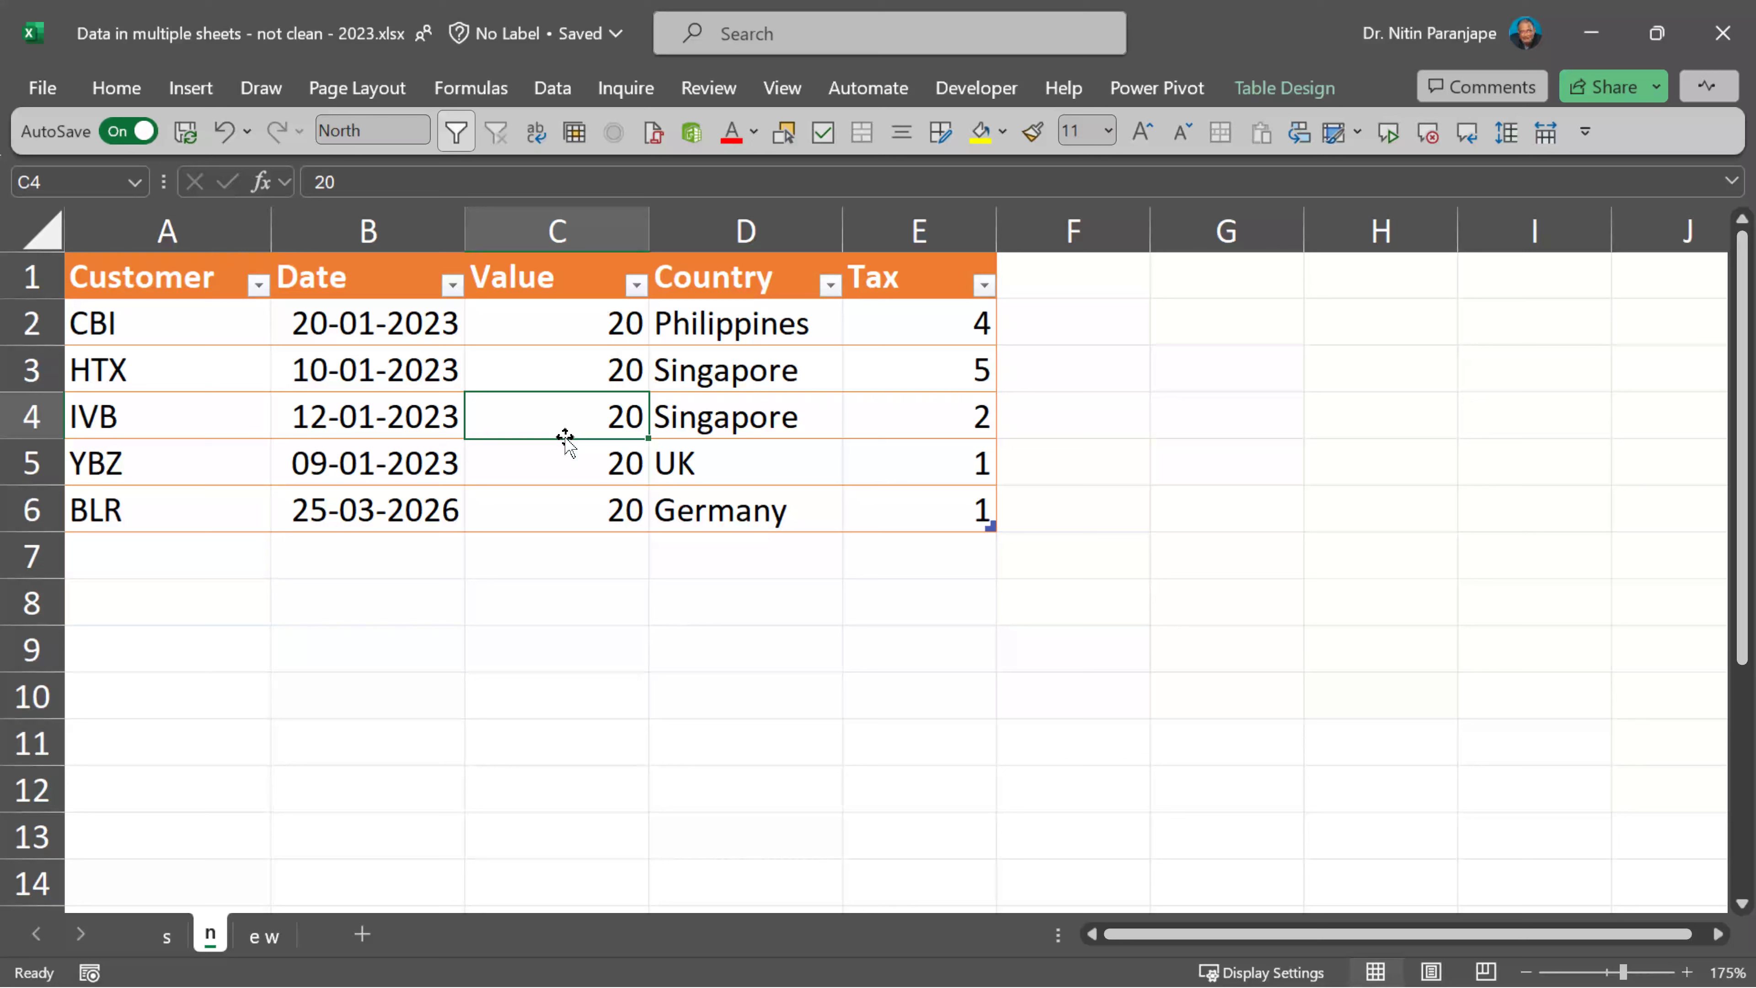
{"action": "left_click_drag", "start_coordinate": [274, 892], "coordinate": [269, 933]}
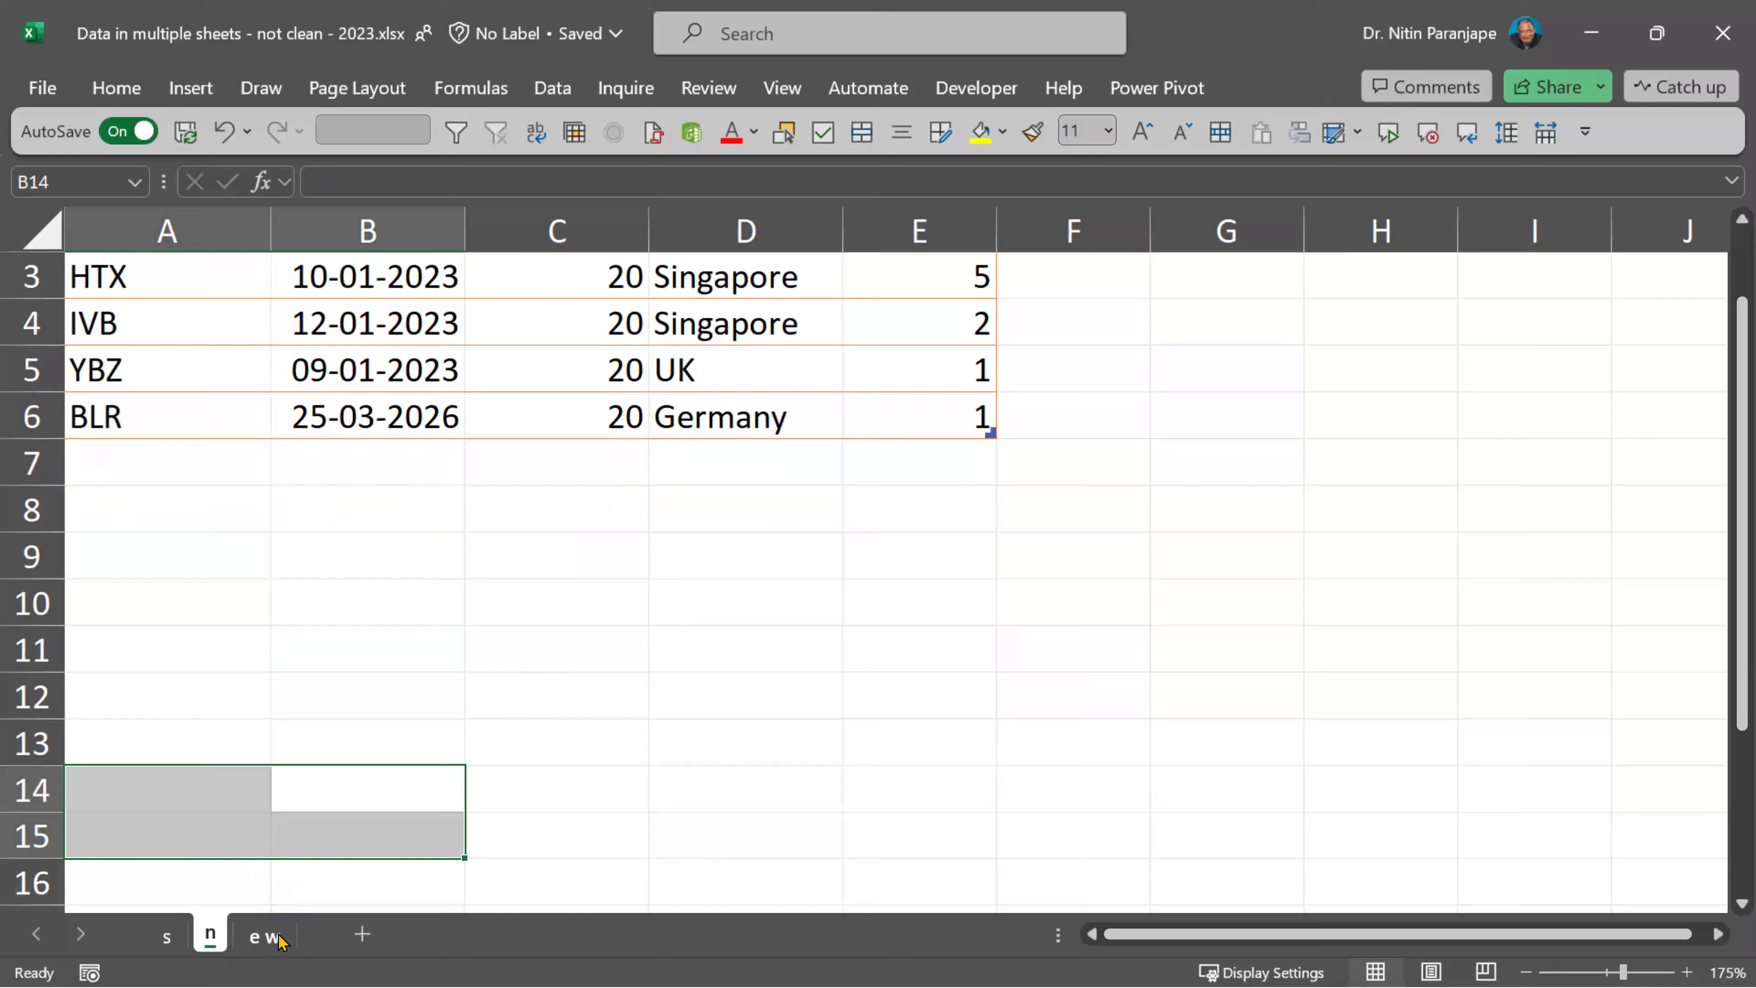
{"action": "left_click", "coordinate": [271, 936]}
{"action": "left_click", "coordinate": [581, 485]}
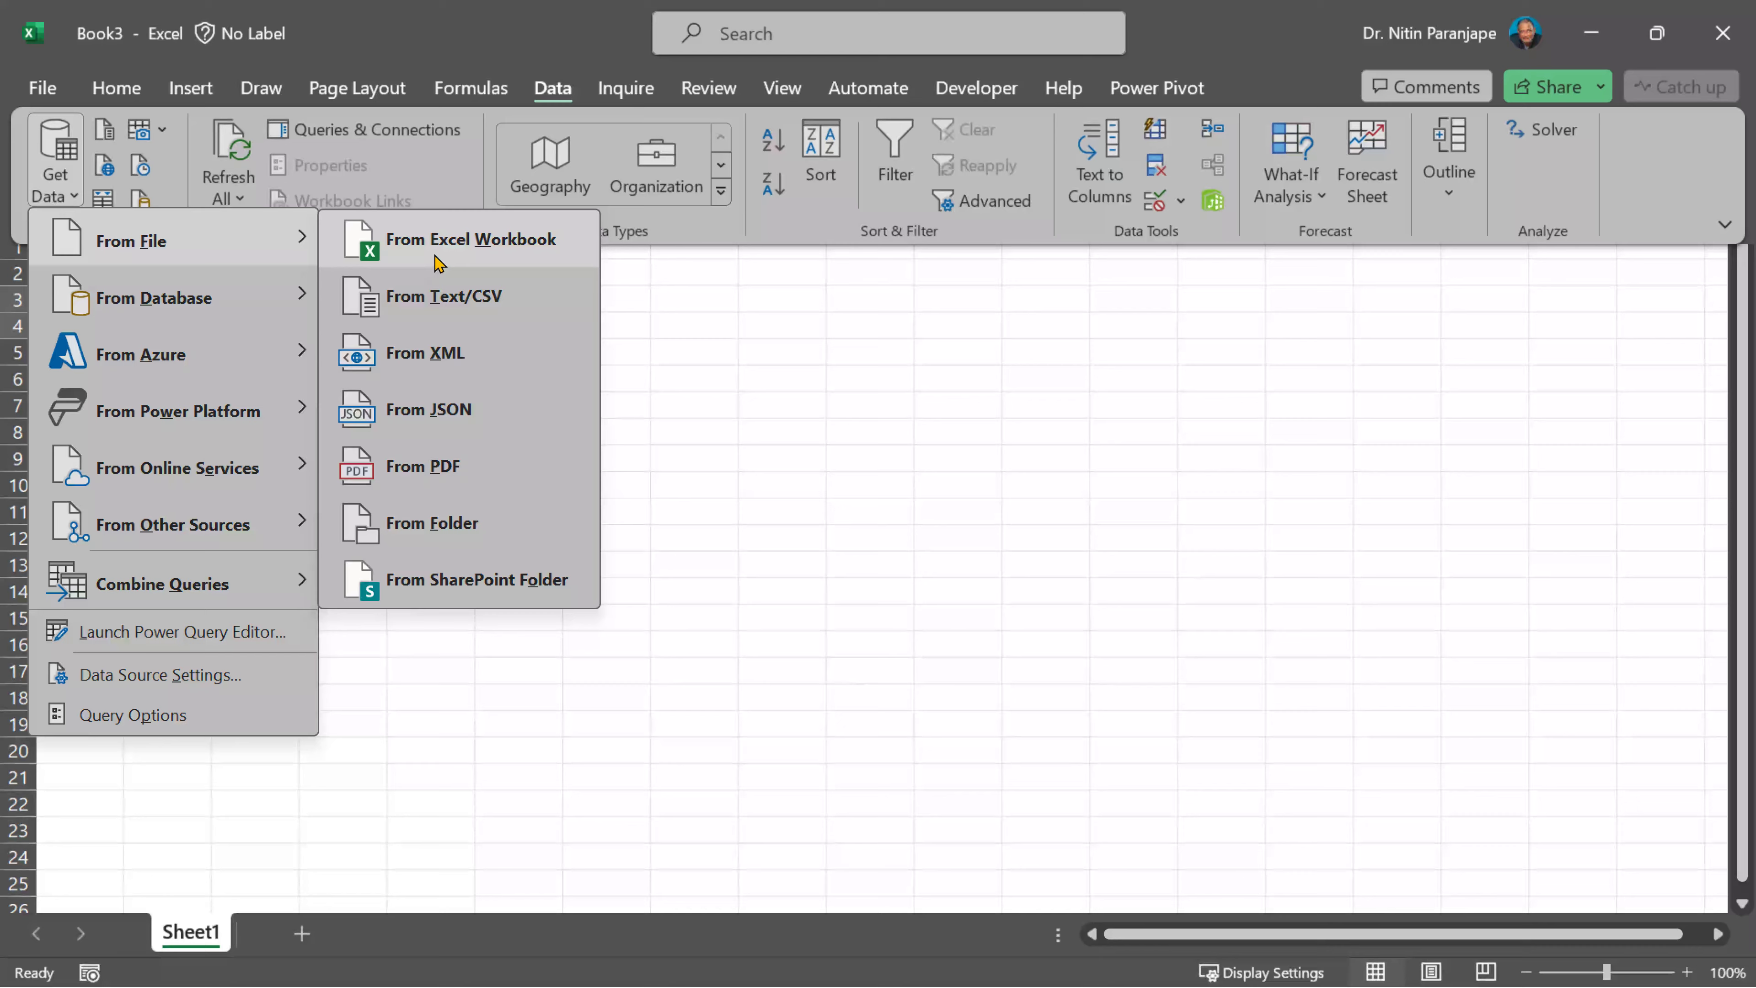
Import from an Excel workbook, selecting multiple items: East, North, South and West tables
{"action": "left_click", "coordinate": [436, 259]}
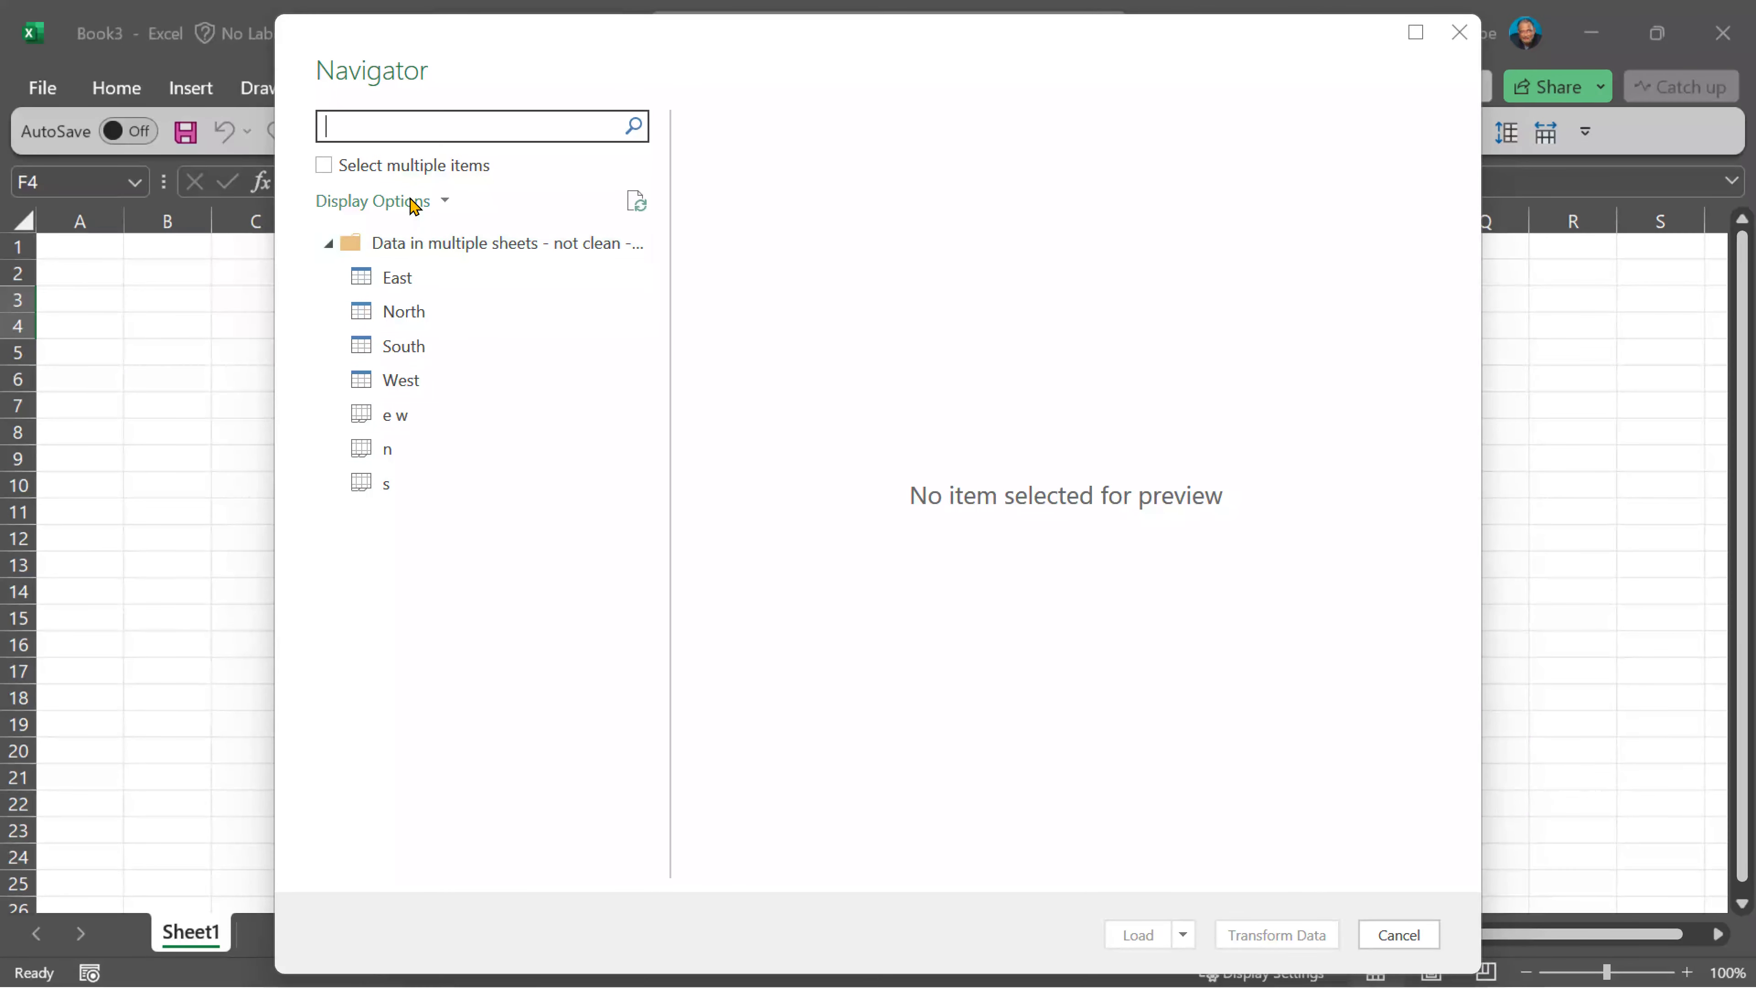
{"action": "left_click", "coordinate": [412, 166]}
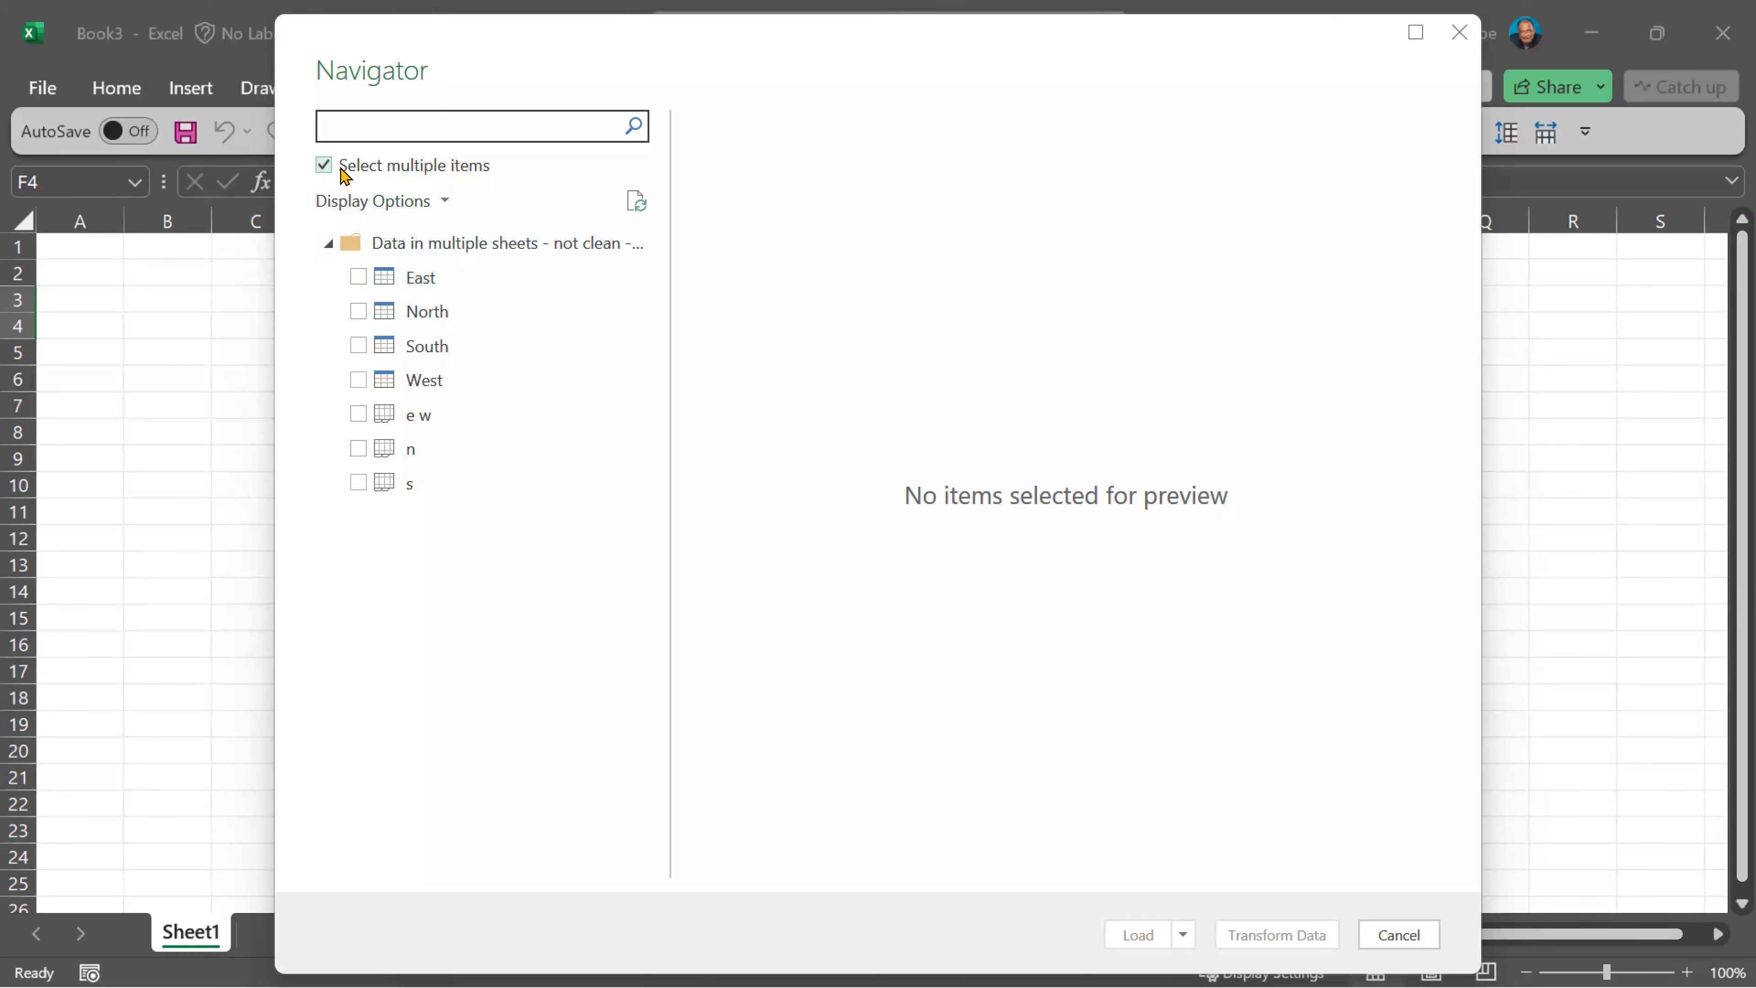
{"action": "left_click", "coordinate": [357, 279]}
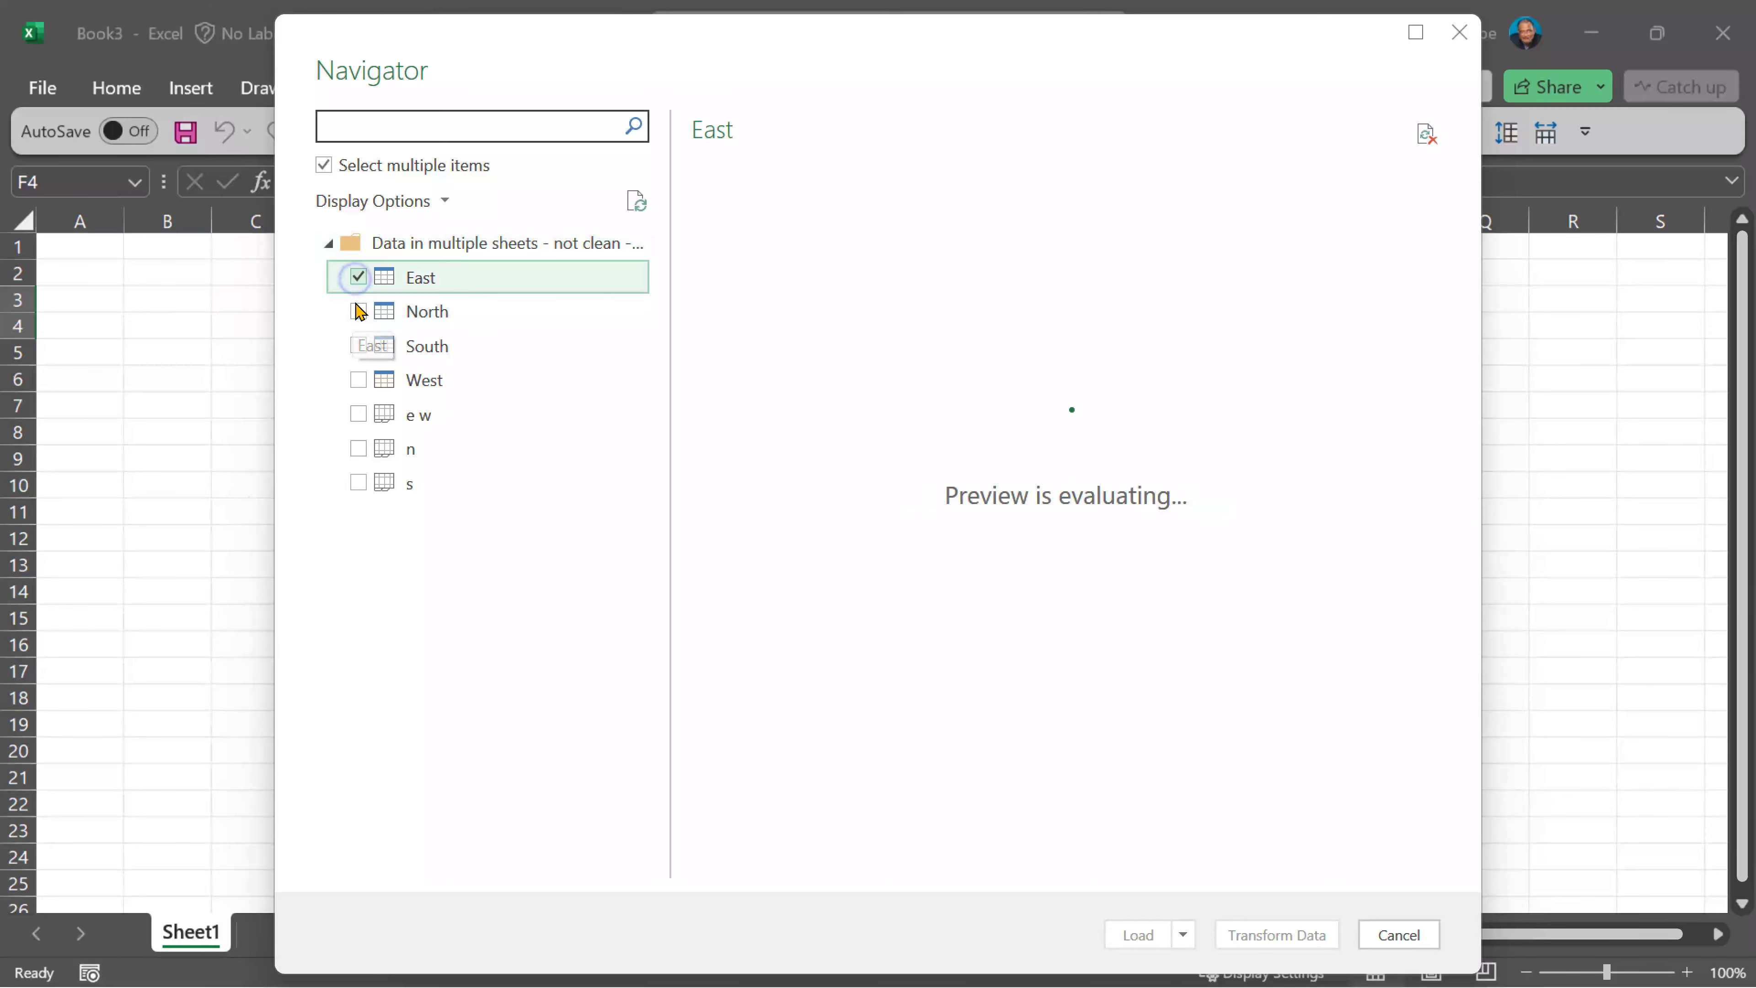
{"action": "left_click", "coordinate": [357, 311]}
{"action": "left_click", "coordinate": [357, 346]}
{"action": "left_click", "coordinate": [358, 379]}
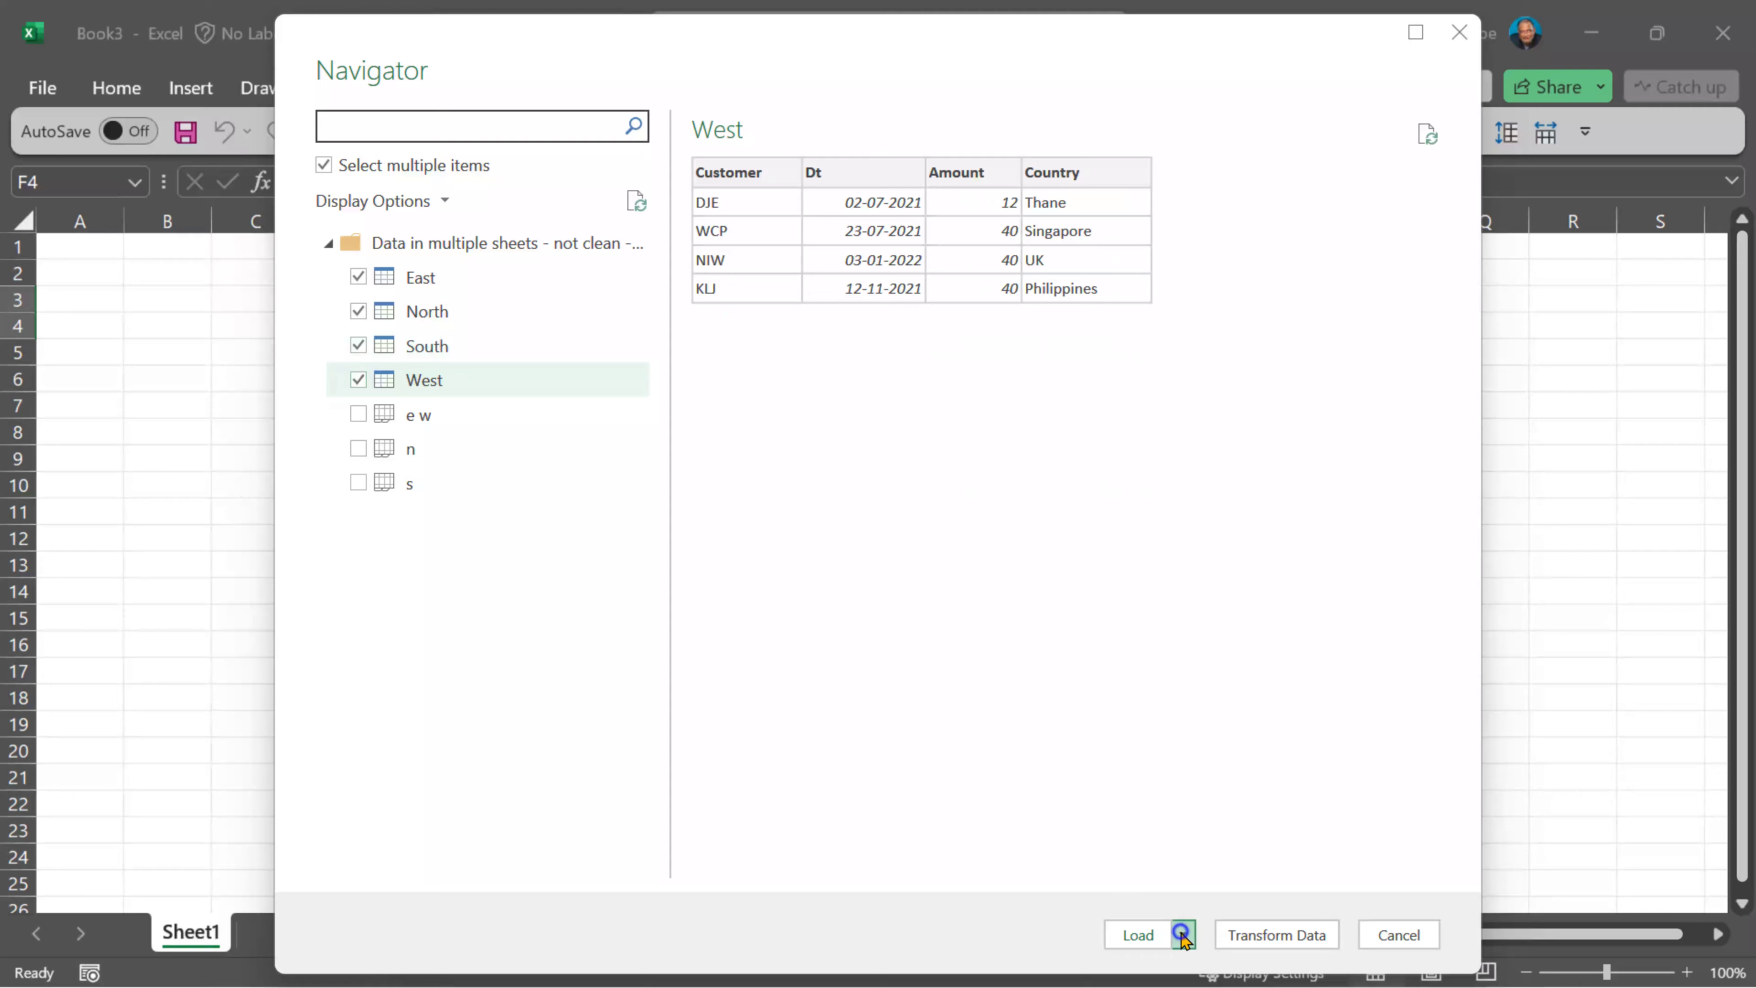
Load them as connection only, without adding to the Data Model
{"action": "left_click", "coordinate": [1184, 935]}
{"action": "left_click", "coordinate": [1244, 969]}
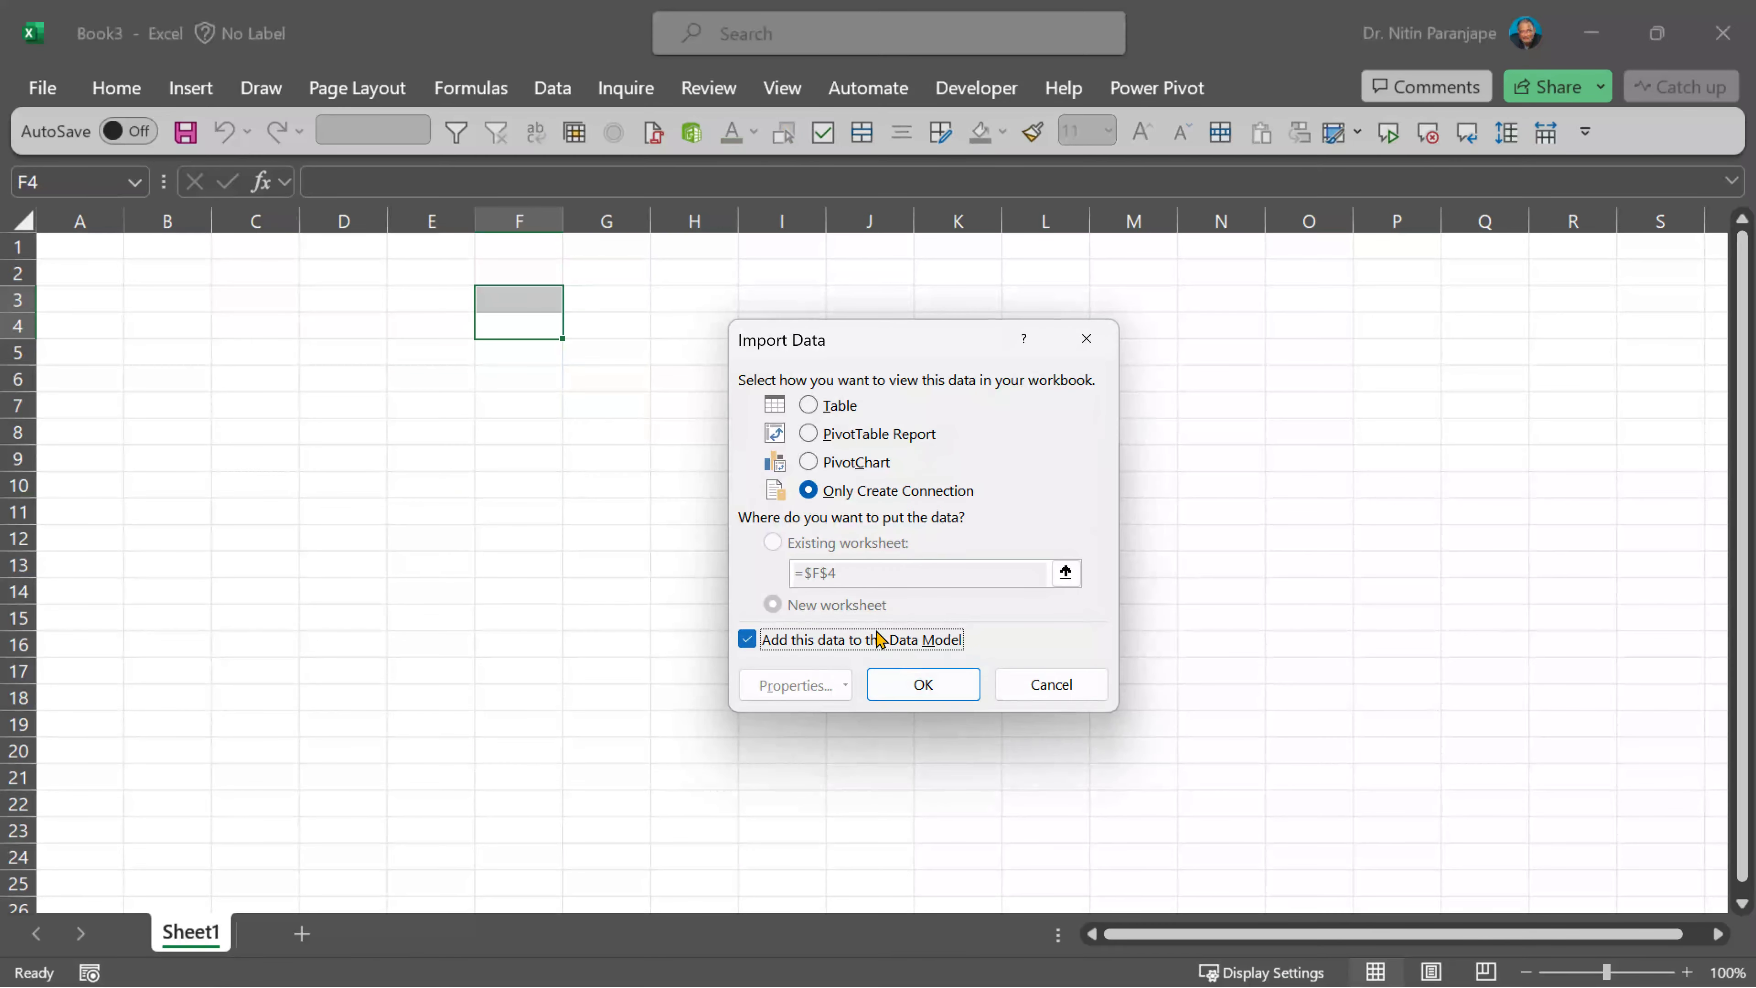
{"action": "left_click", "coordinate": [878, 639]}
{"action": "left_click", "coordinate": [916, 682]}
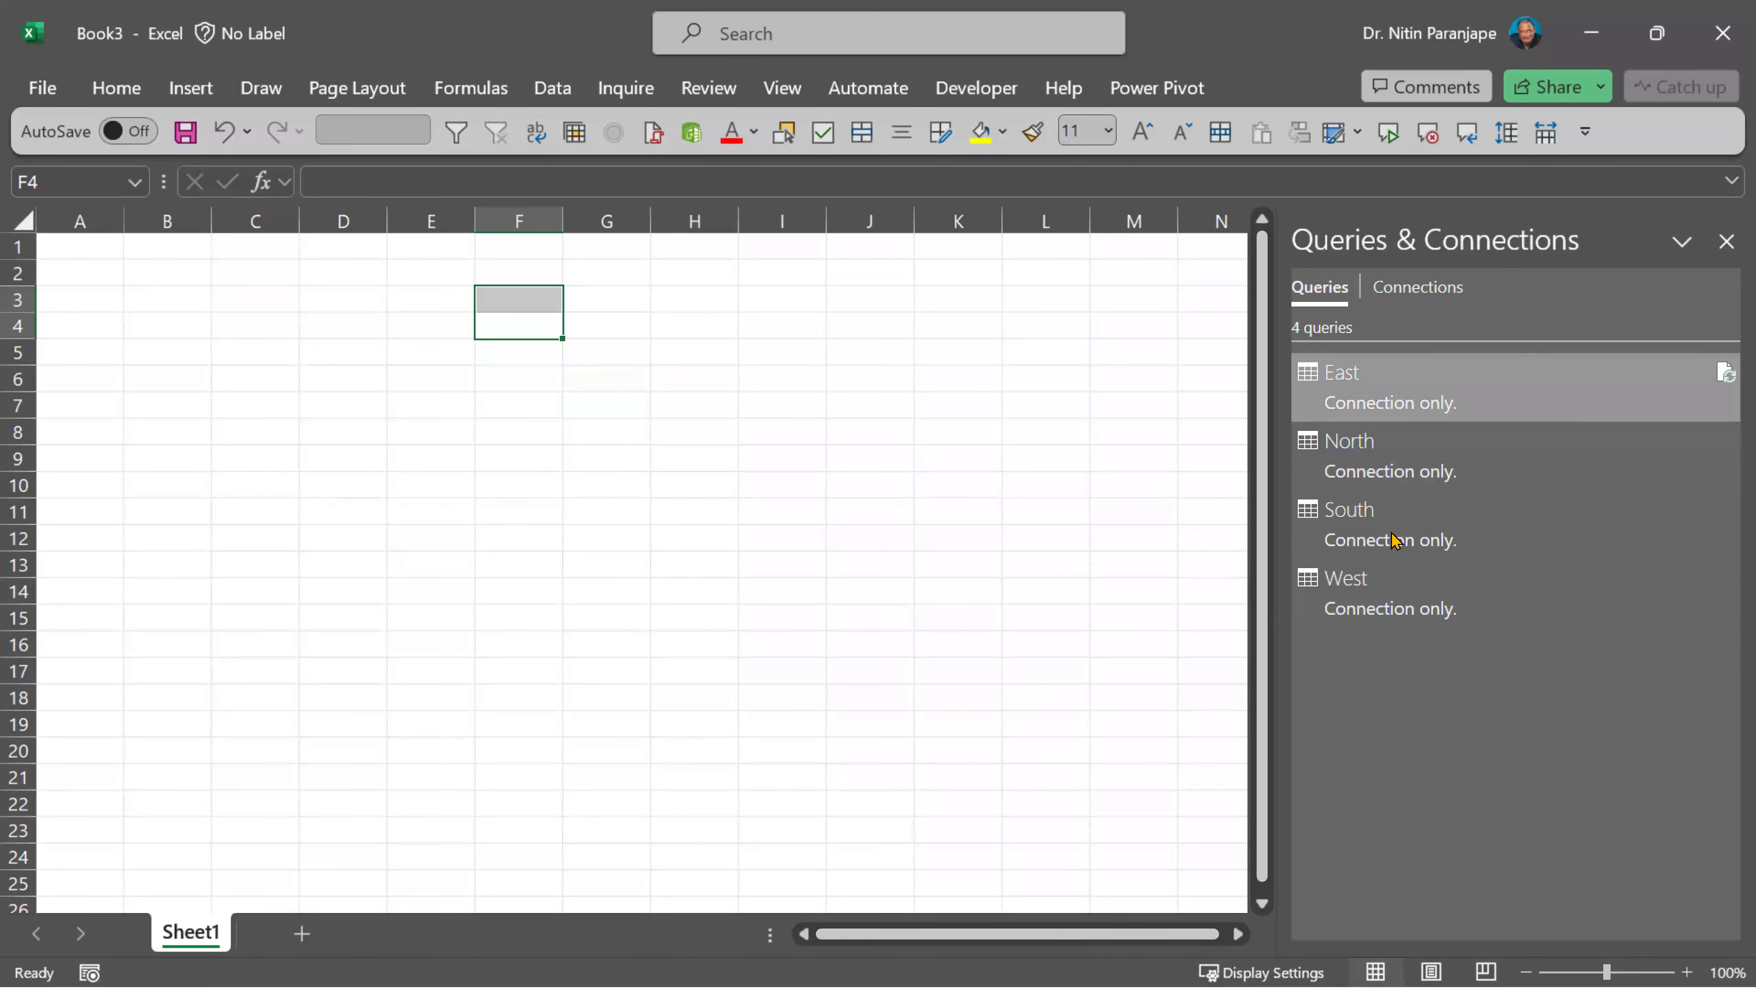
Open the East query in Power Query Editor and rename its Am column to Amount
{"action": "double_click", "coordinate": [1437, 391]}
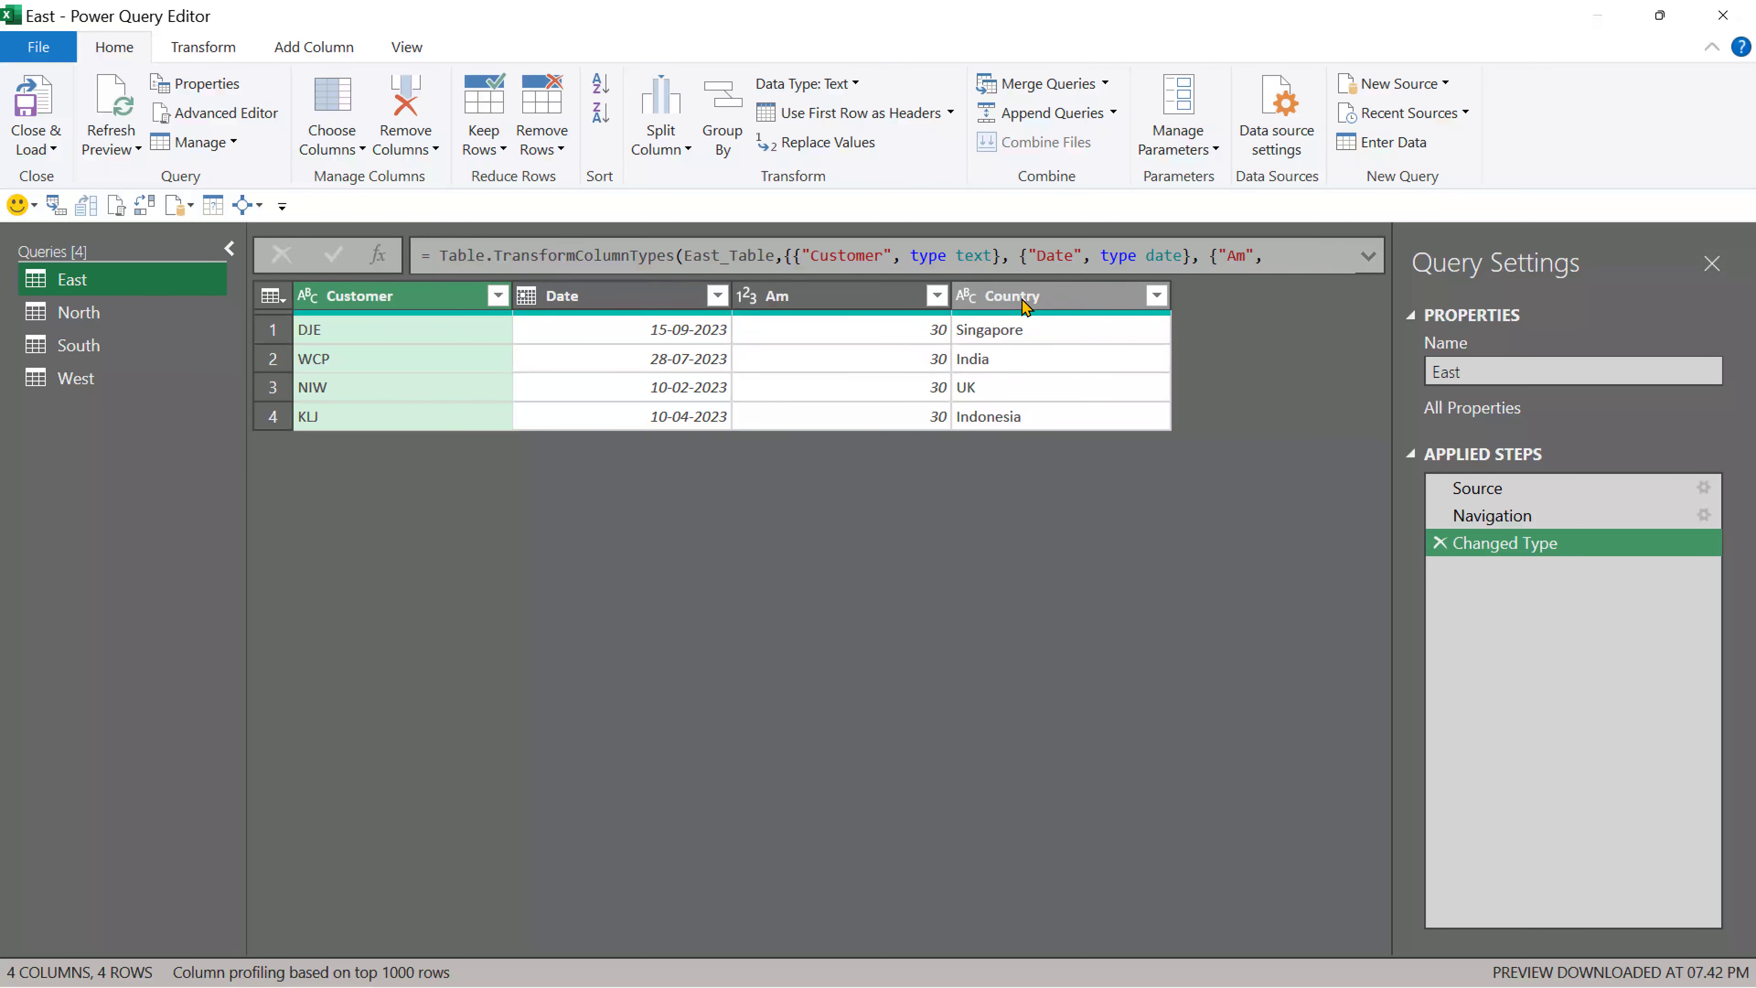
{"action": "left_click", "coordinate": [816, 296]}
{"action": "double_click", "coordinate": [814, 293]}
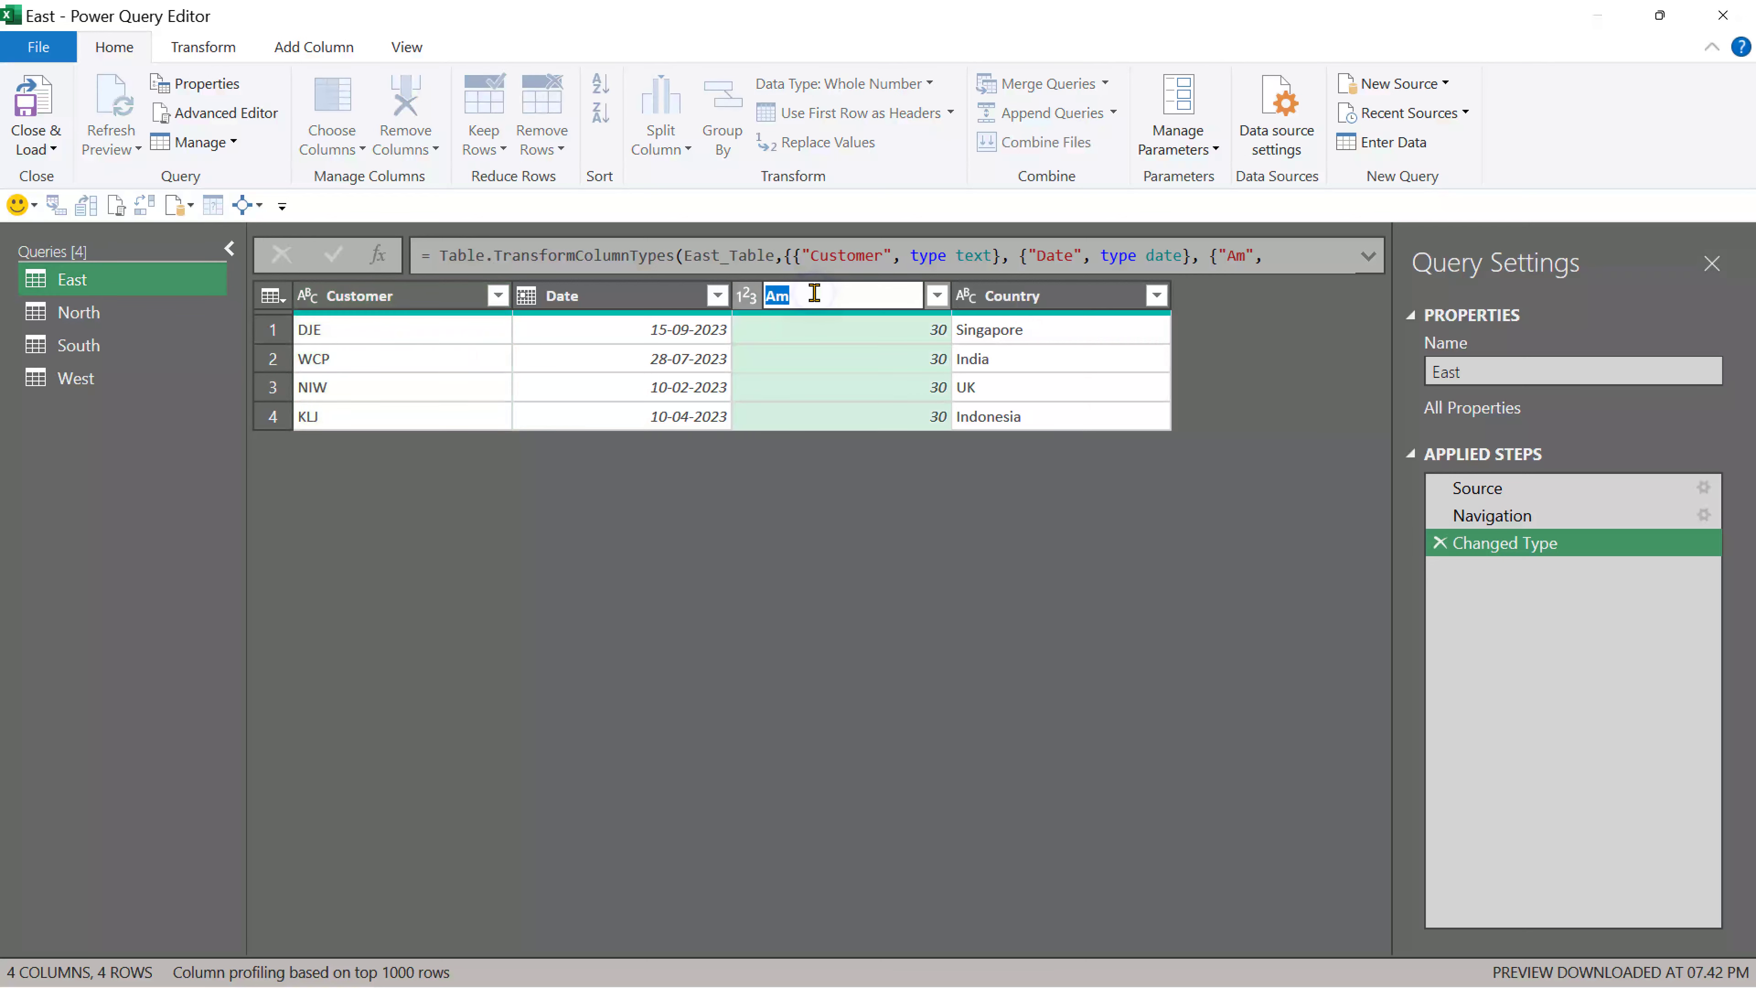
{"action": "type", "text": "A"}
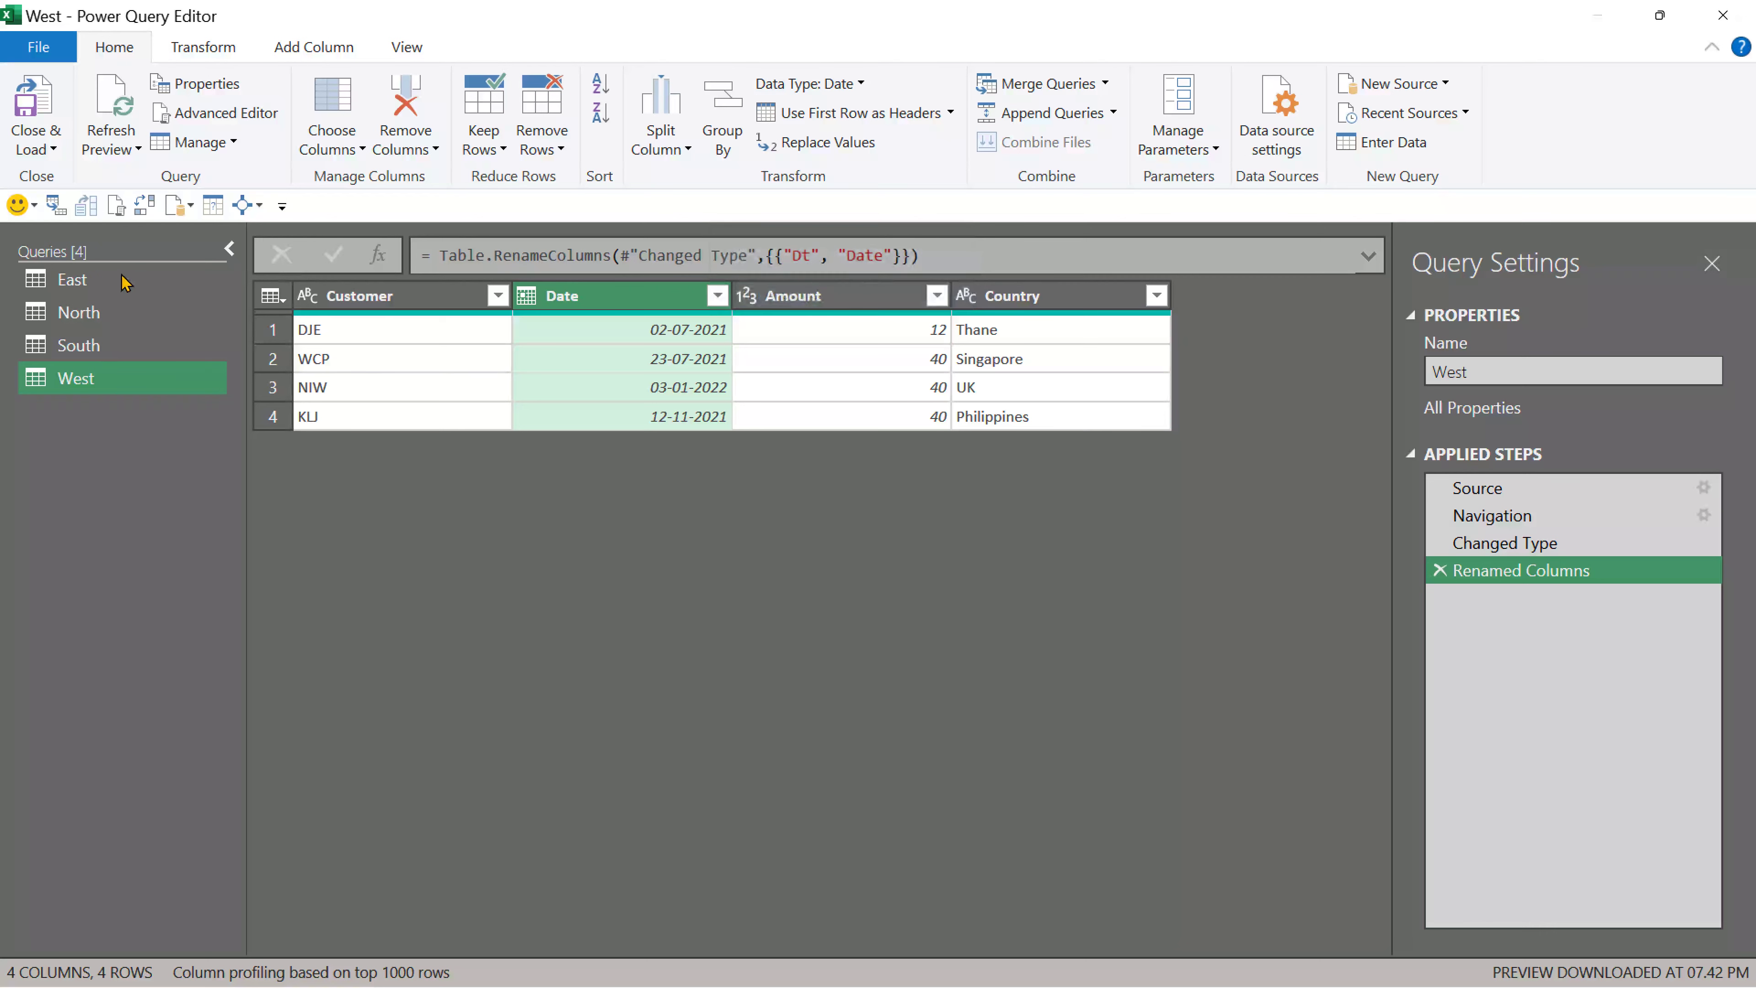
{"action": "left_click", "coordinate": [107, 279]}
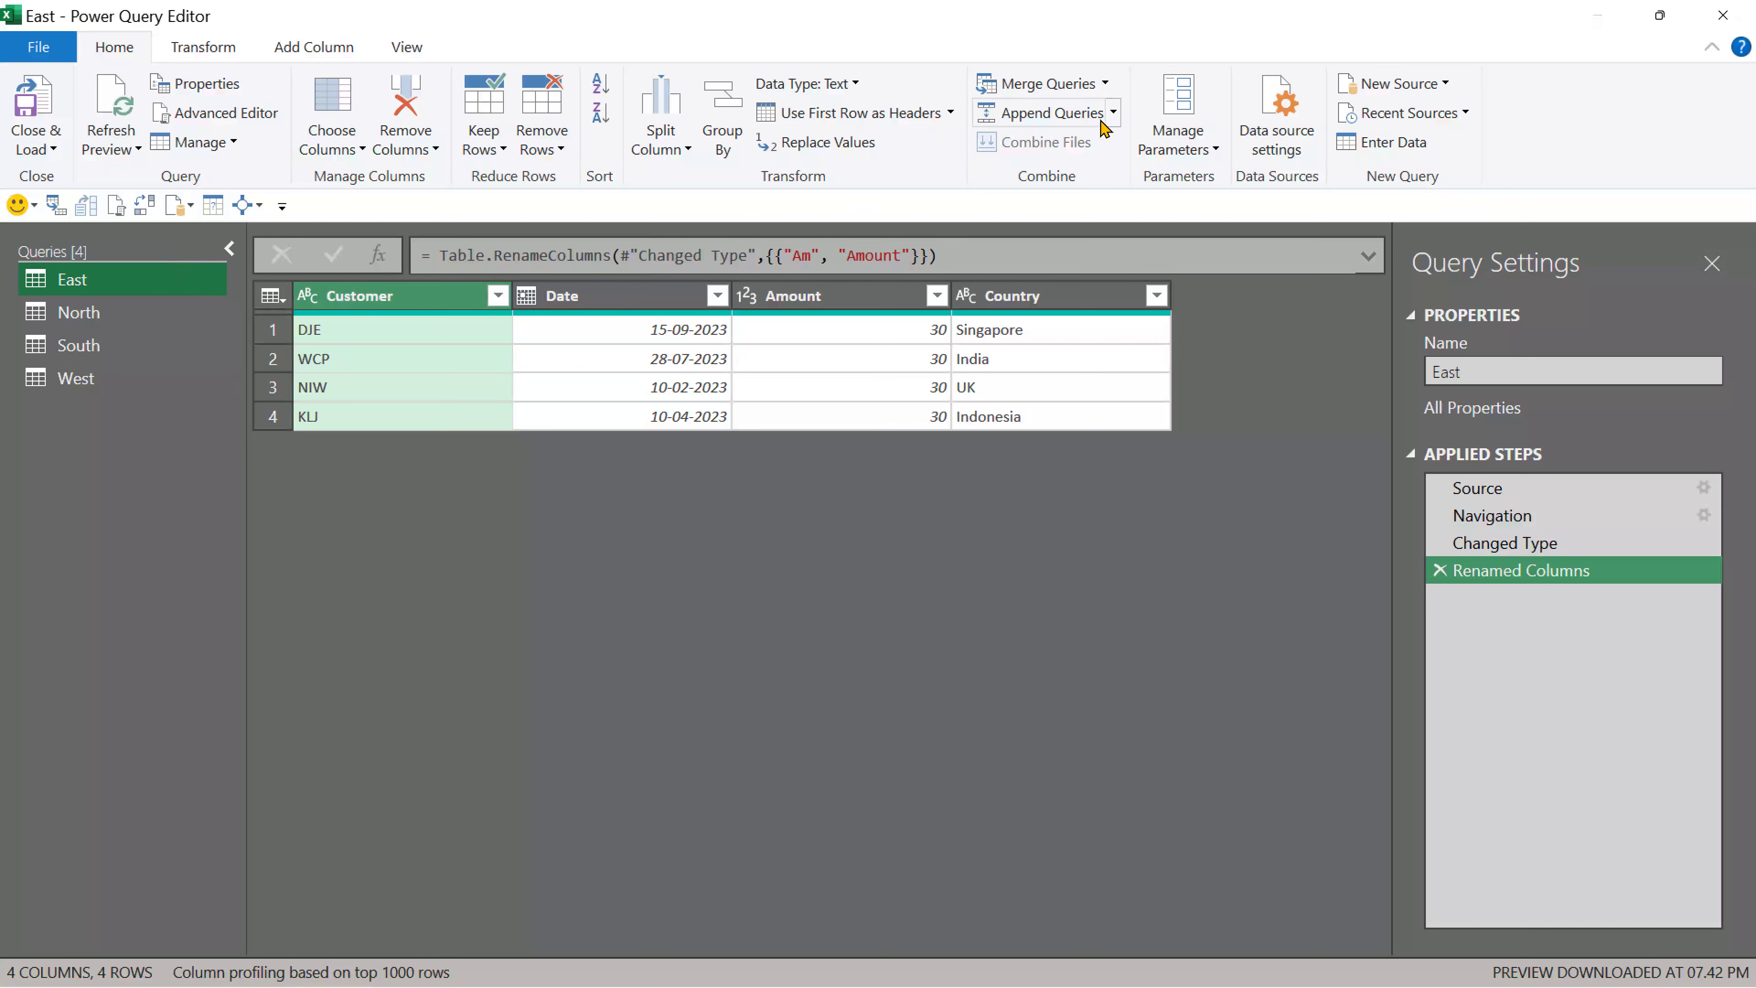
Append North, South and West after East into a new 19-row Append1 query
{"action": "left_click", "coordinate": [1113, 112]}
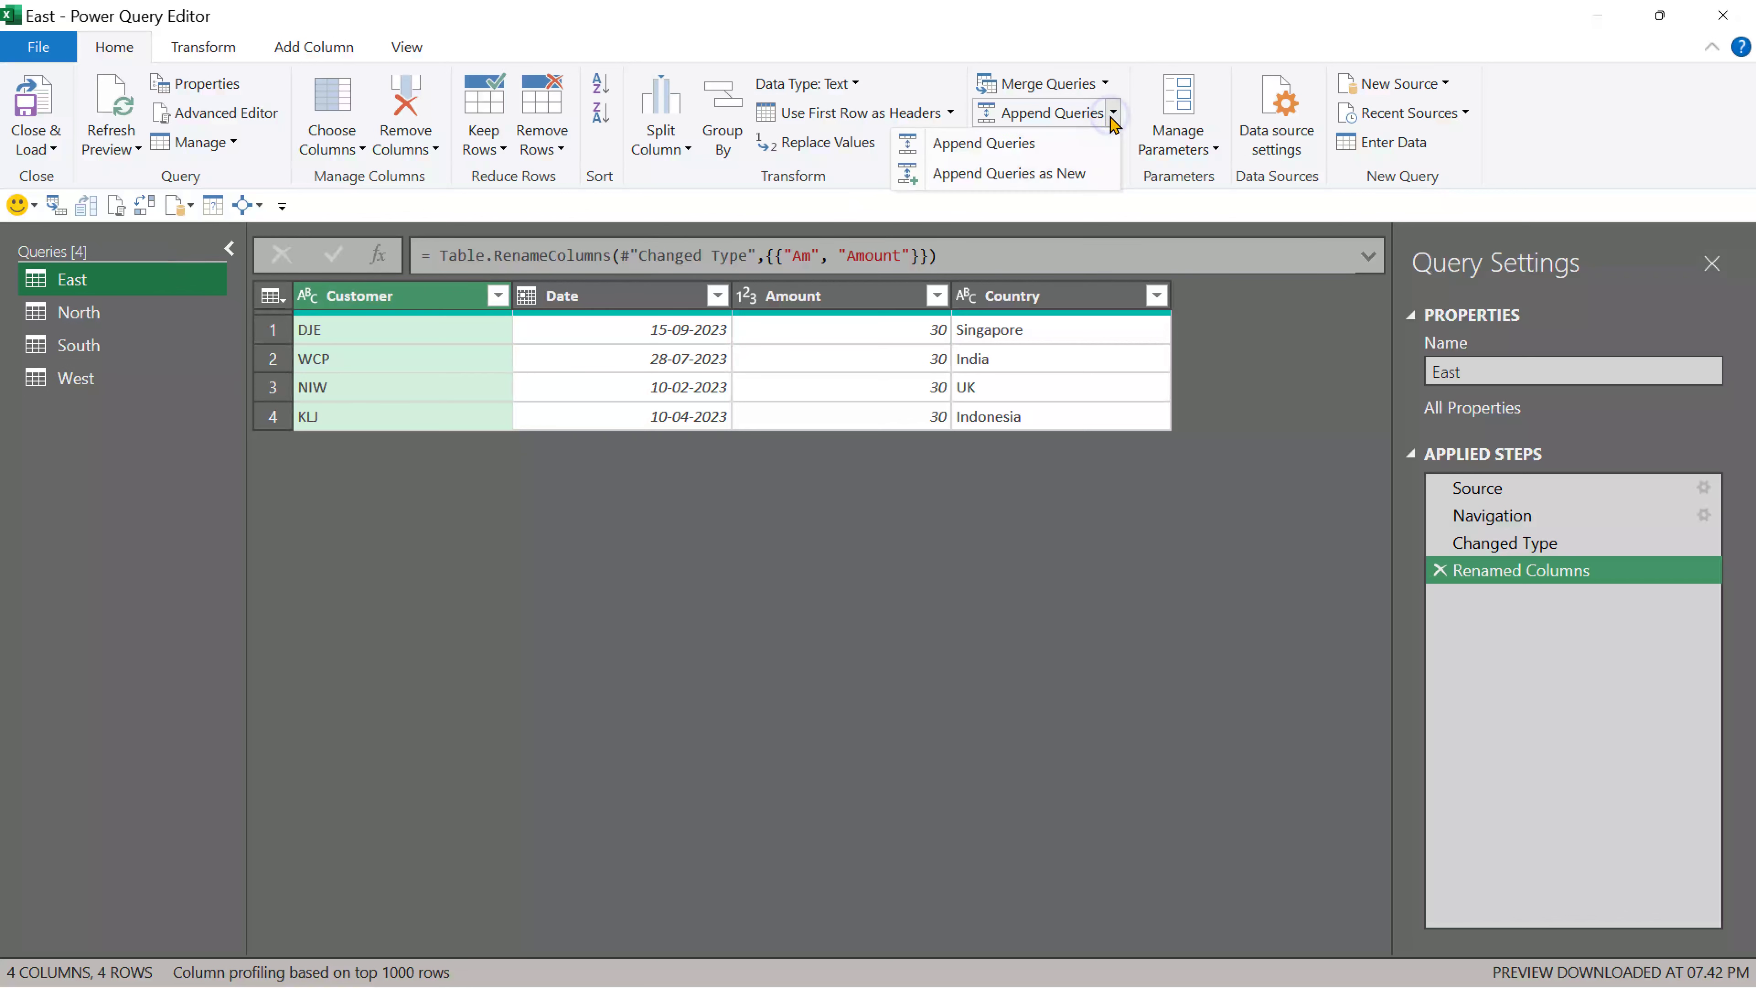
{"action": "left_click", "coordinate": [1076, 173]}
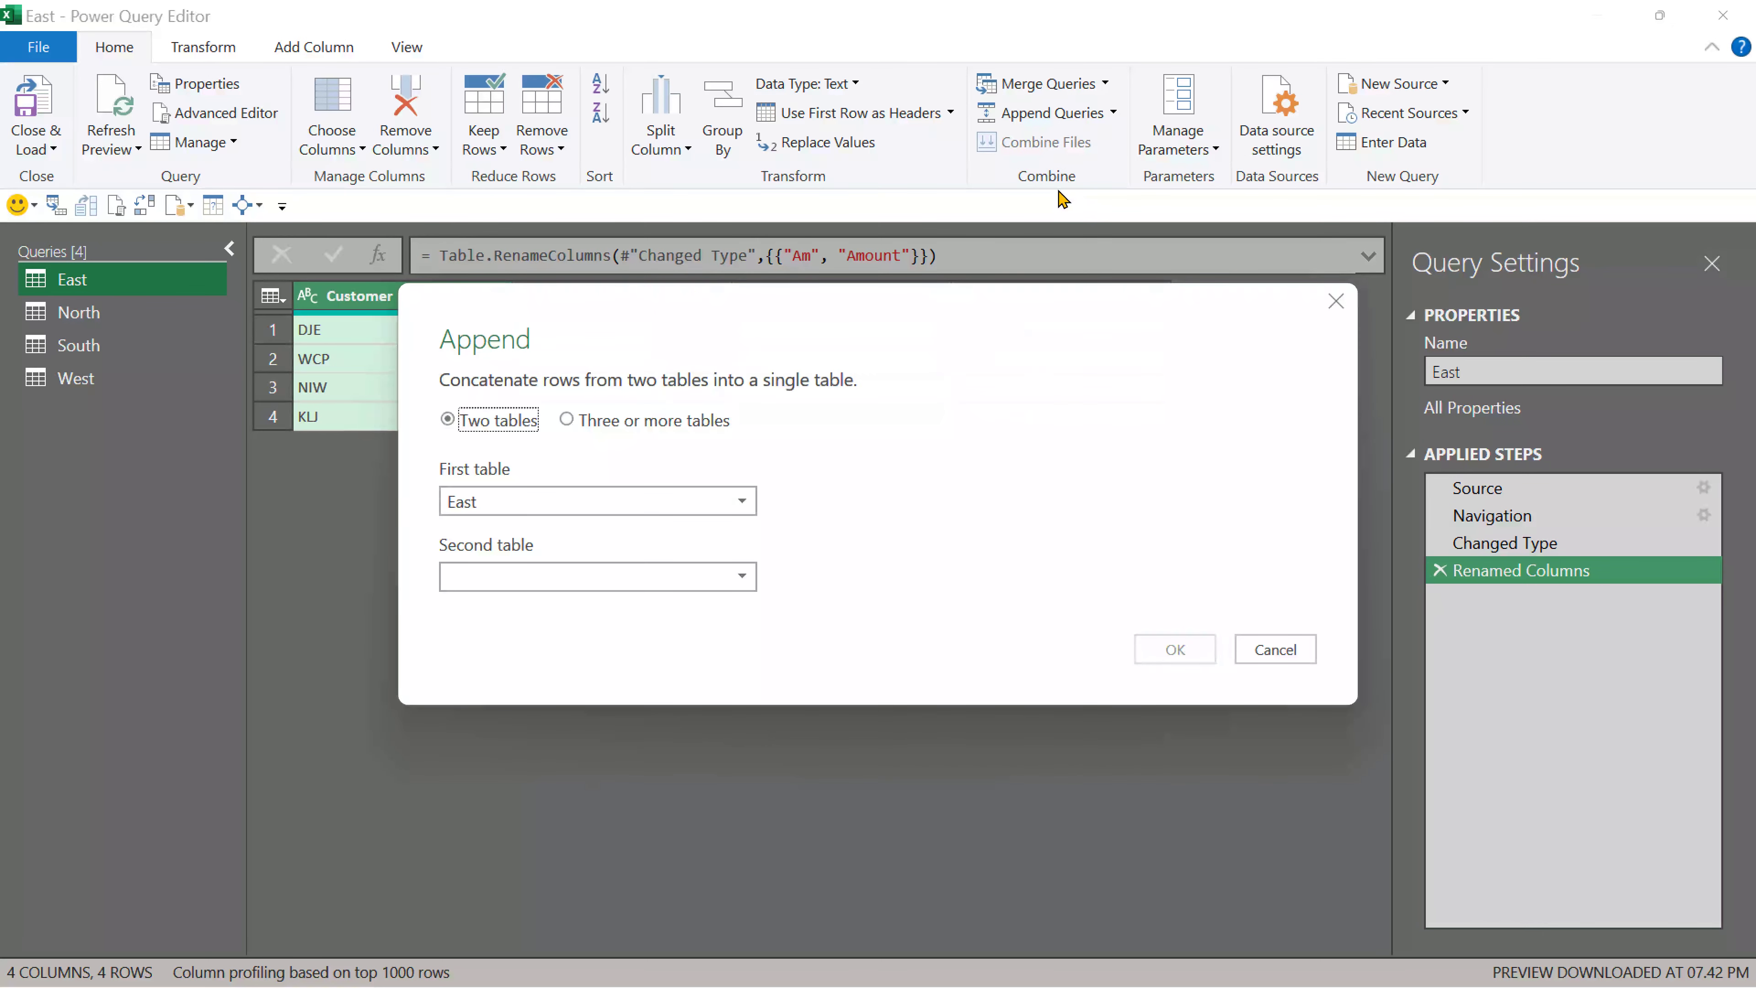
{"action": "left_click", "coordinate": [630, 426]}
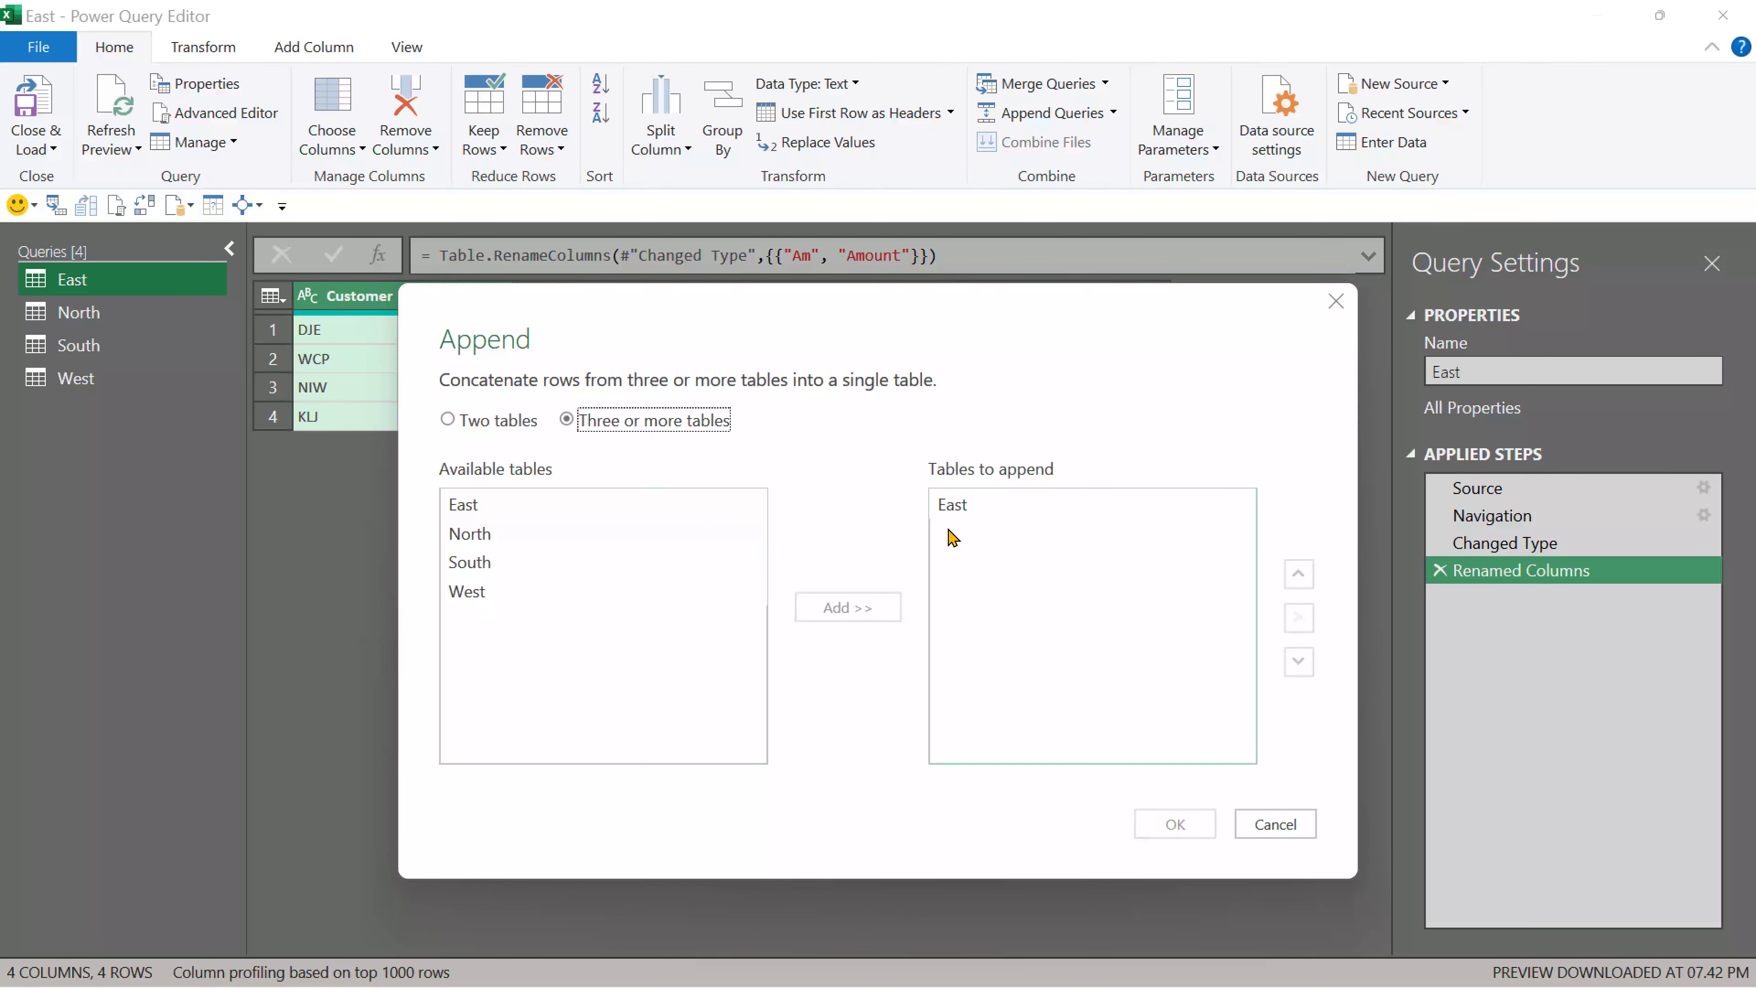
{"action": "left_click_drag", "start_coordinate": [483, 533], "coordinate": [537, 592]}
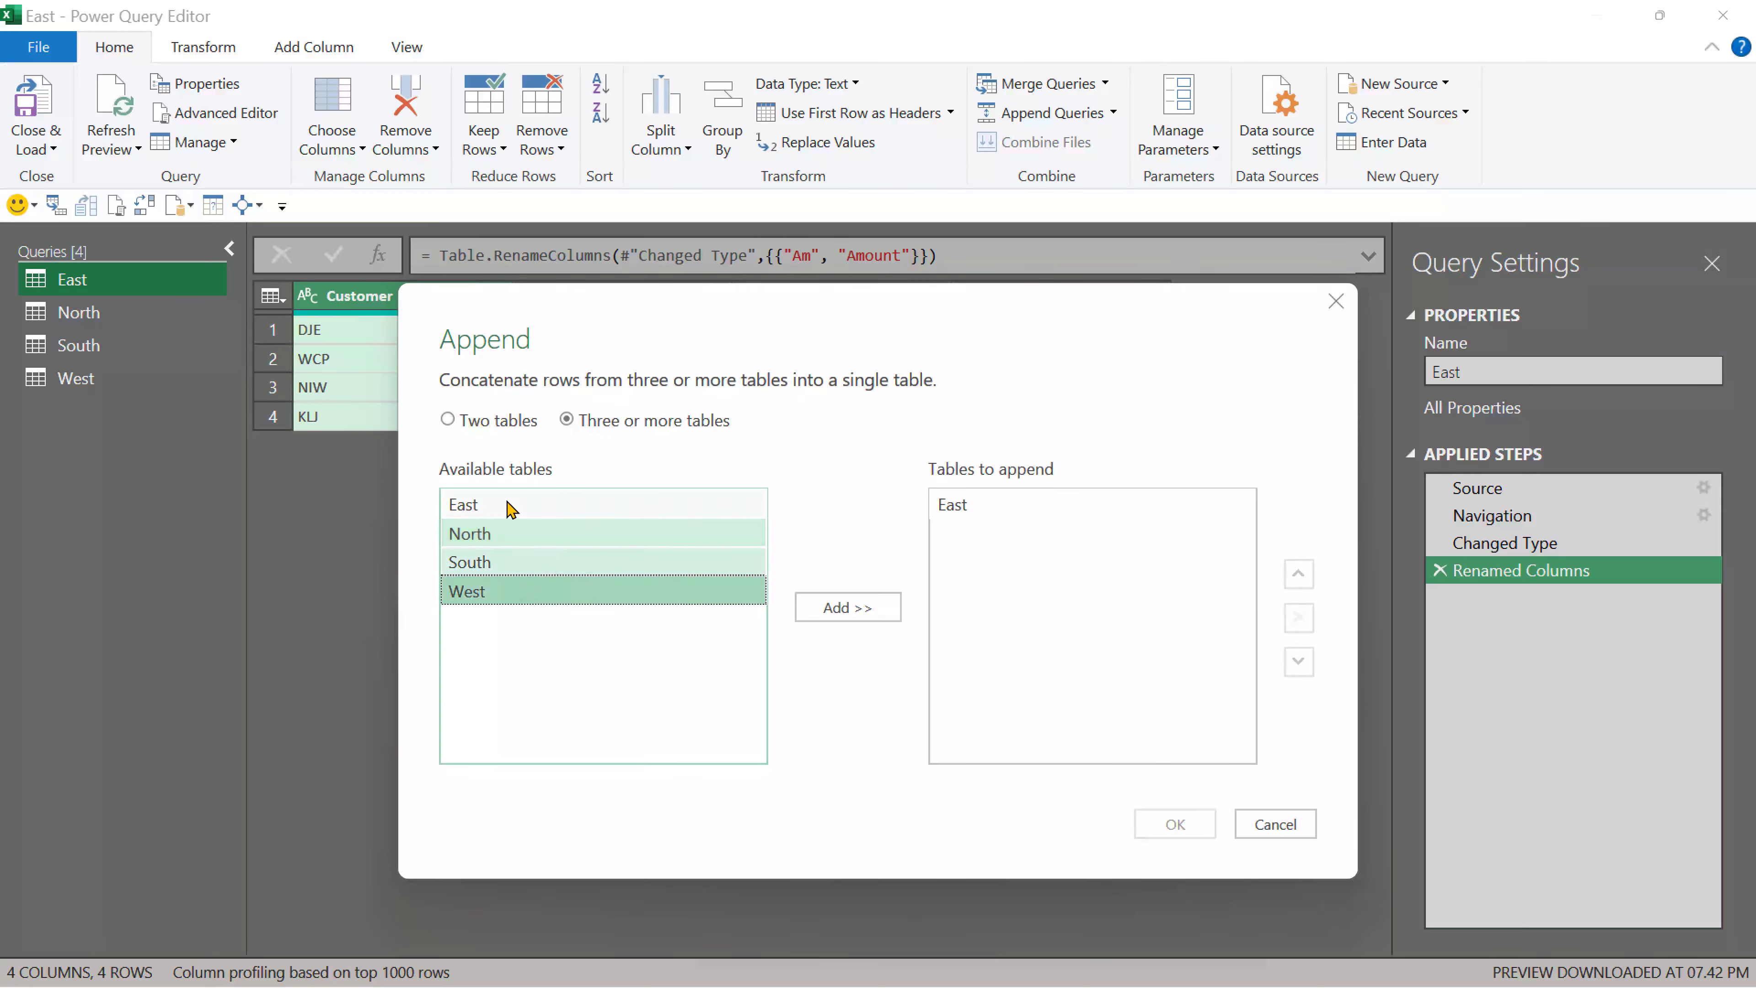
{"action": "left_click", "coordinate": [848, 607]}
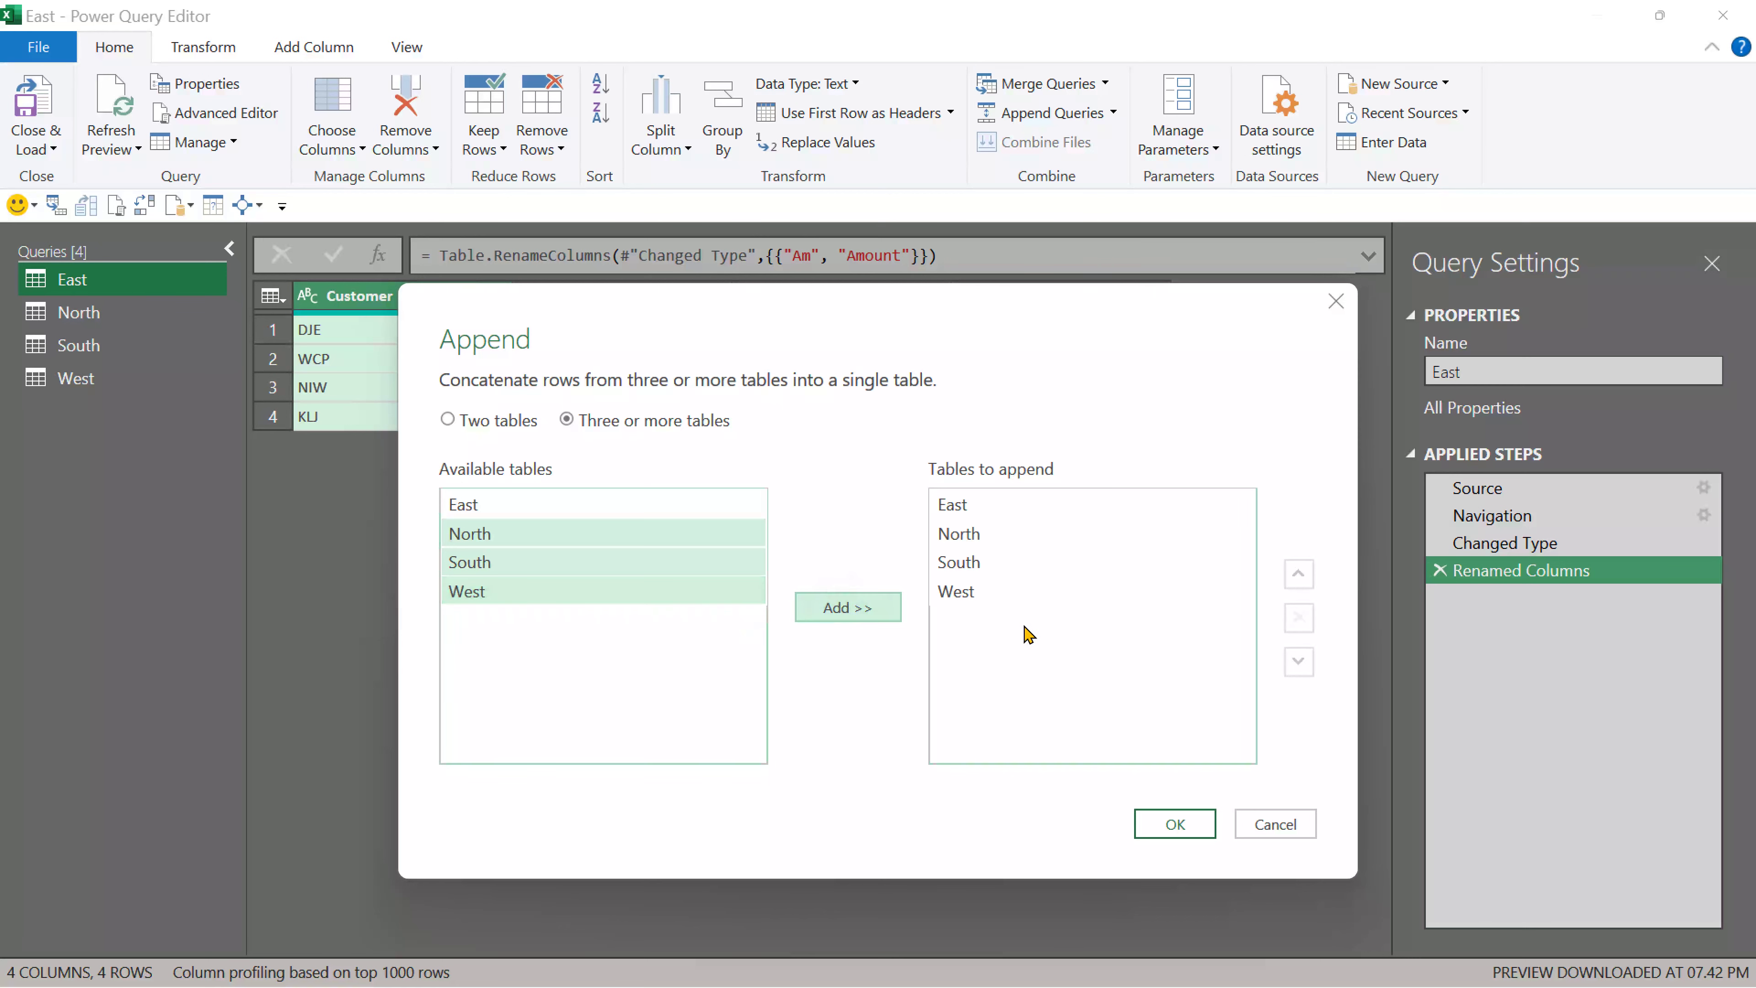
{"action": "left_click", "coordinate": [985, 539]}
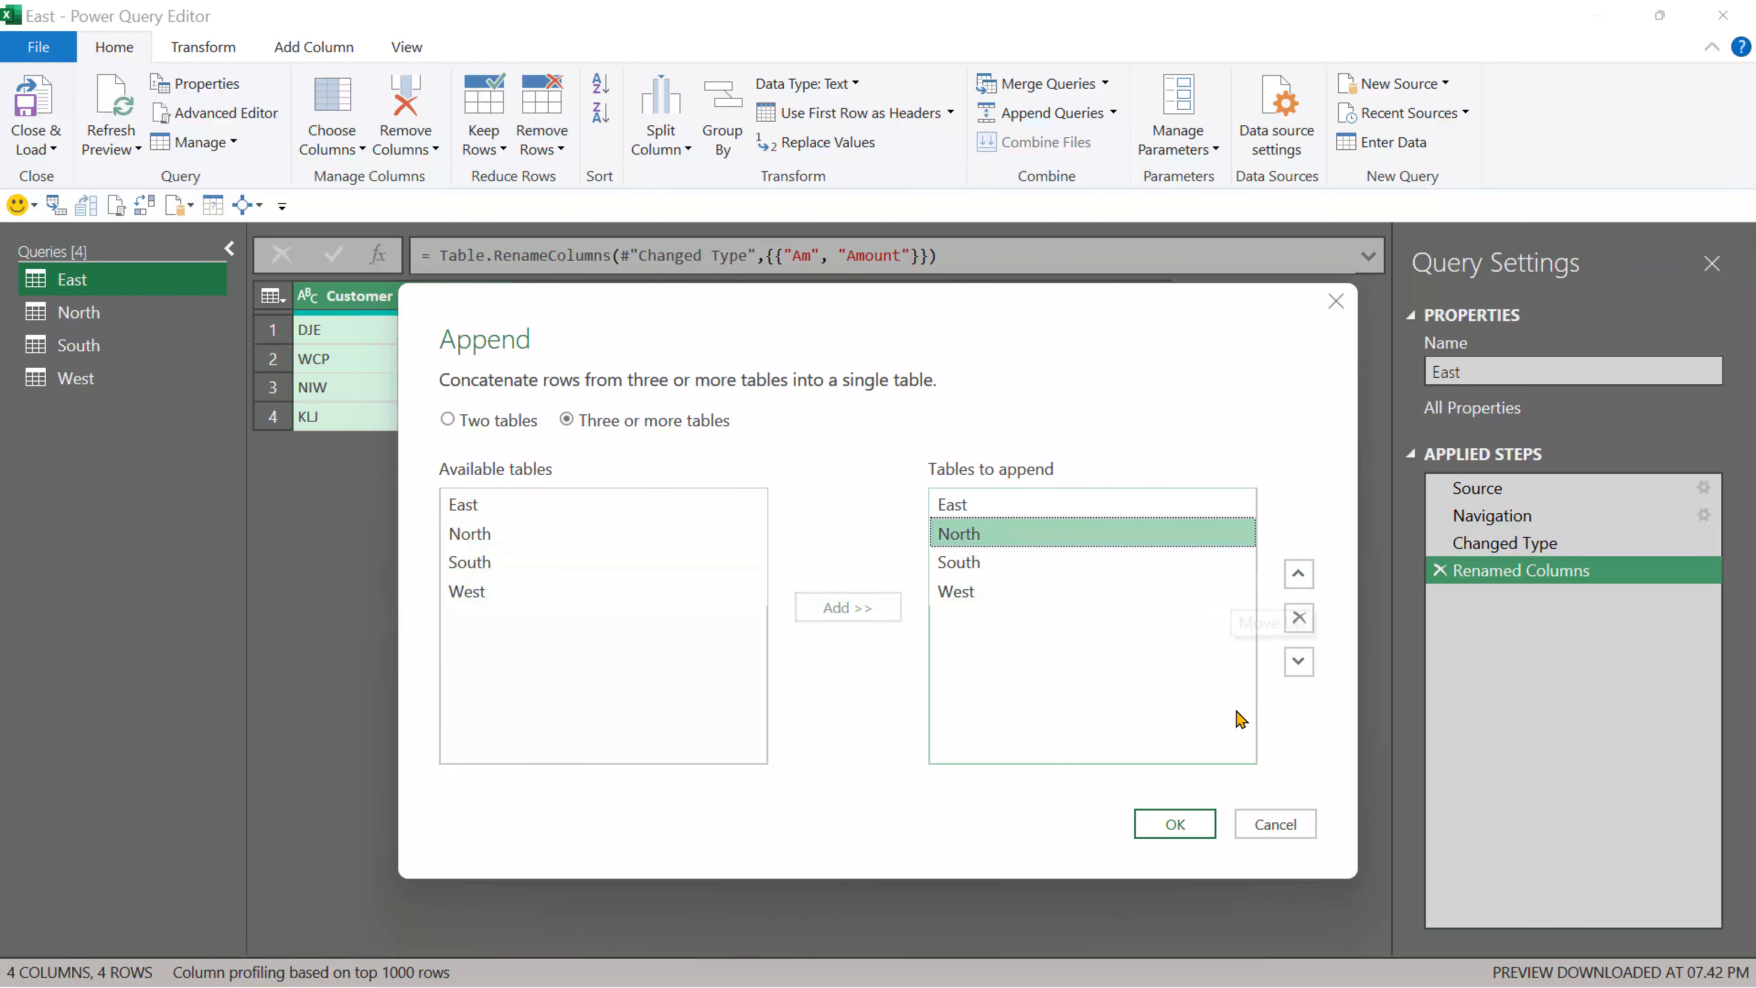
{"action": "left_click", "coordinate": [1188, 827]}
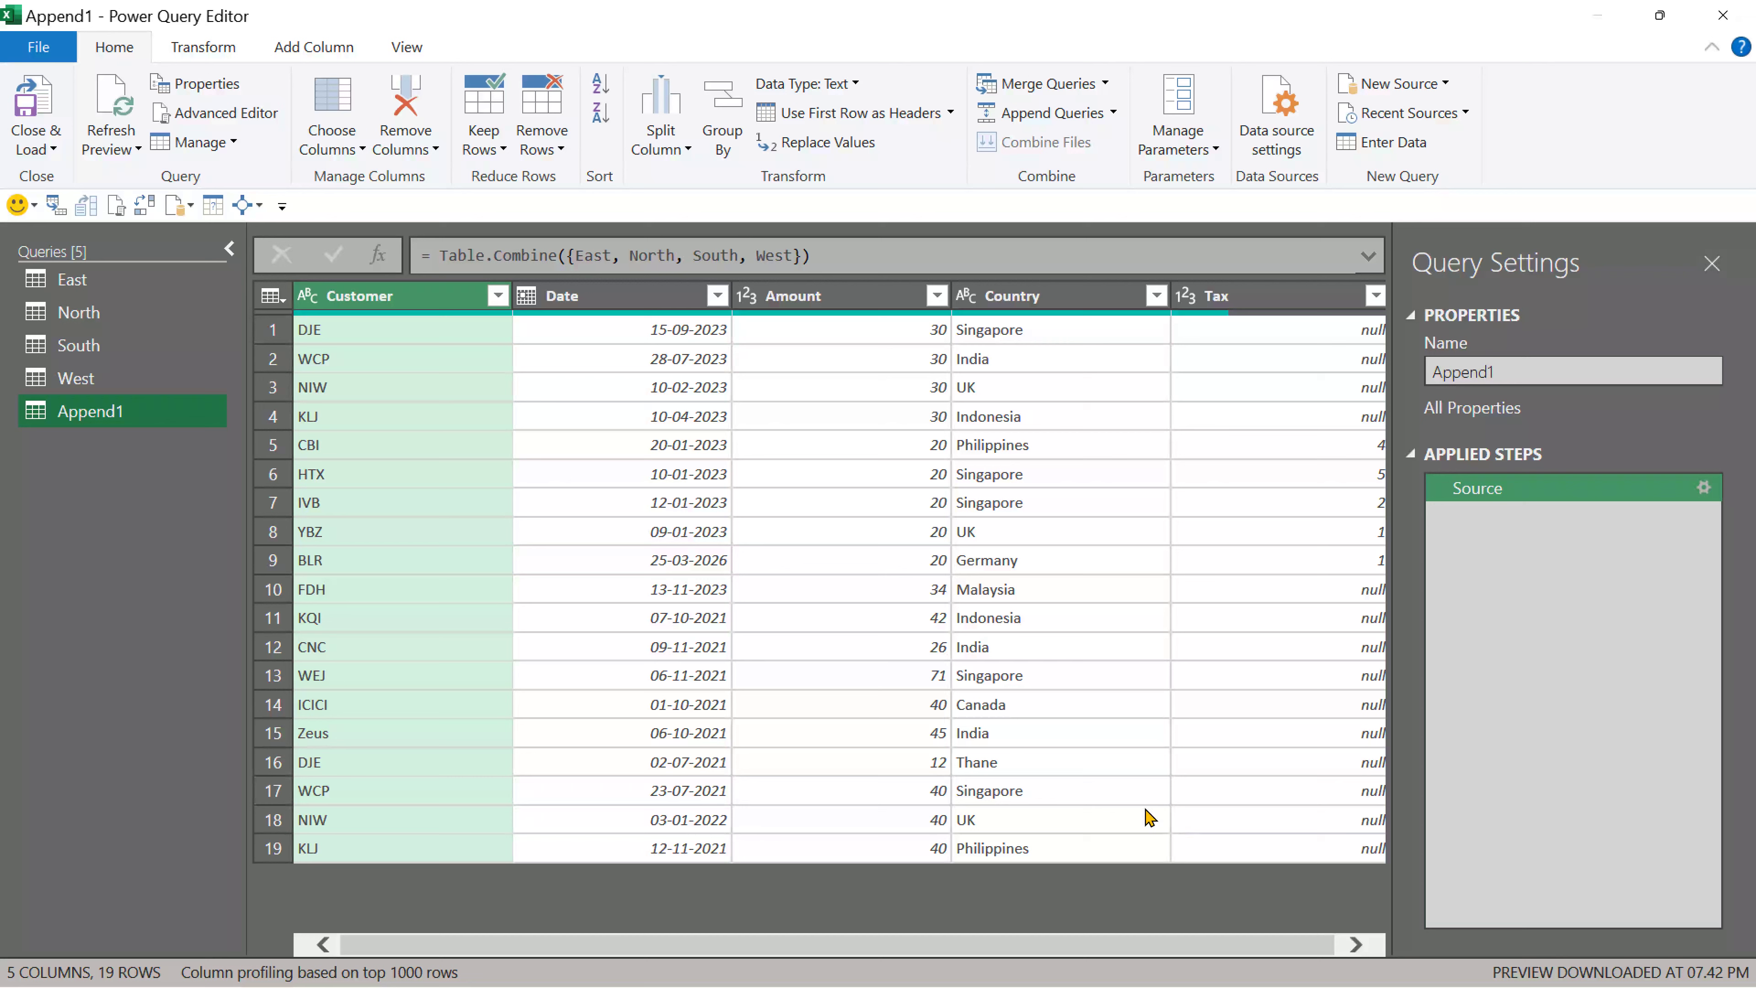
Delete the Append1 query from the Queries pane
{"action": "right_click", "coordinate": [100, 416]}
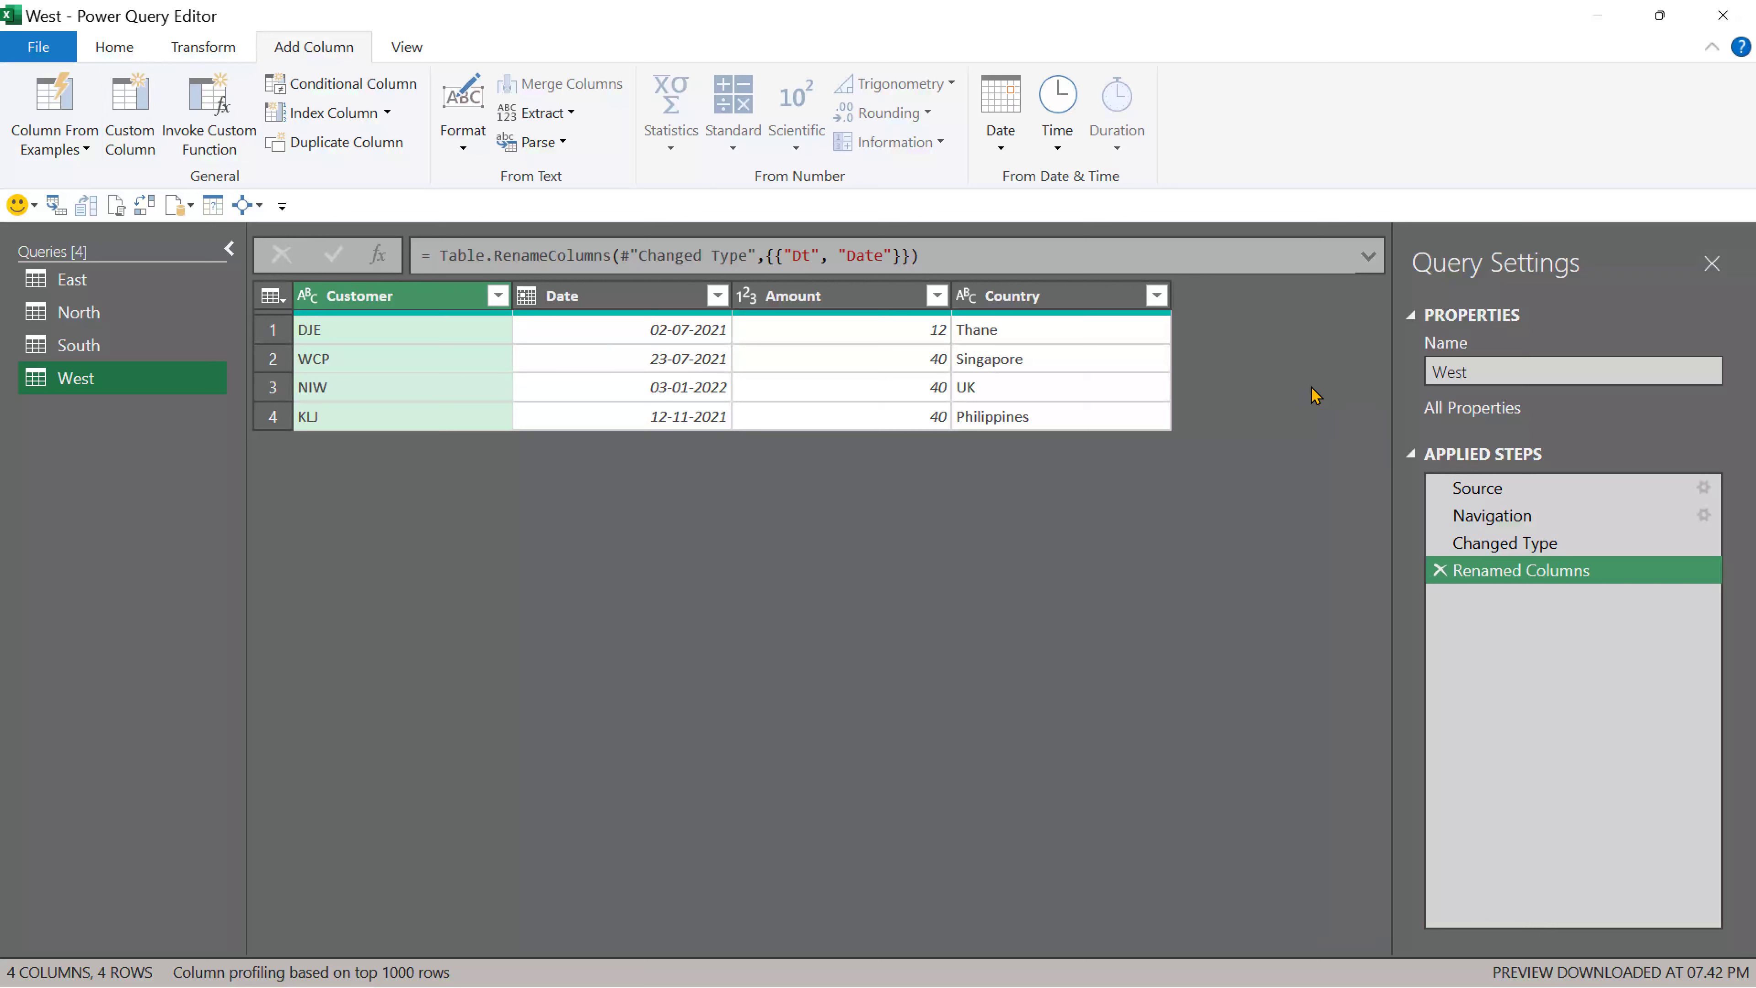
{"action": "left_click", "coordinate": [101, 459]}
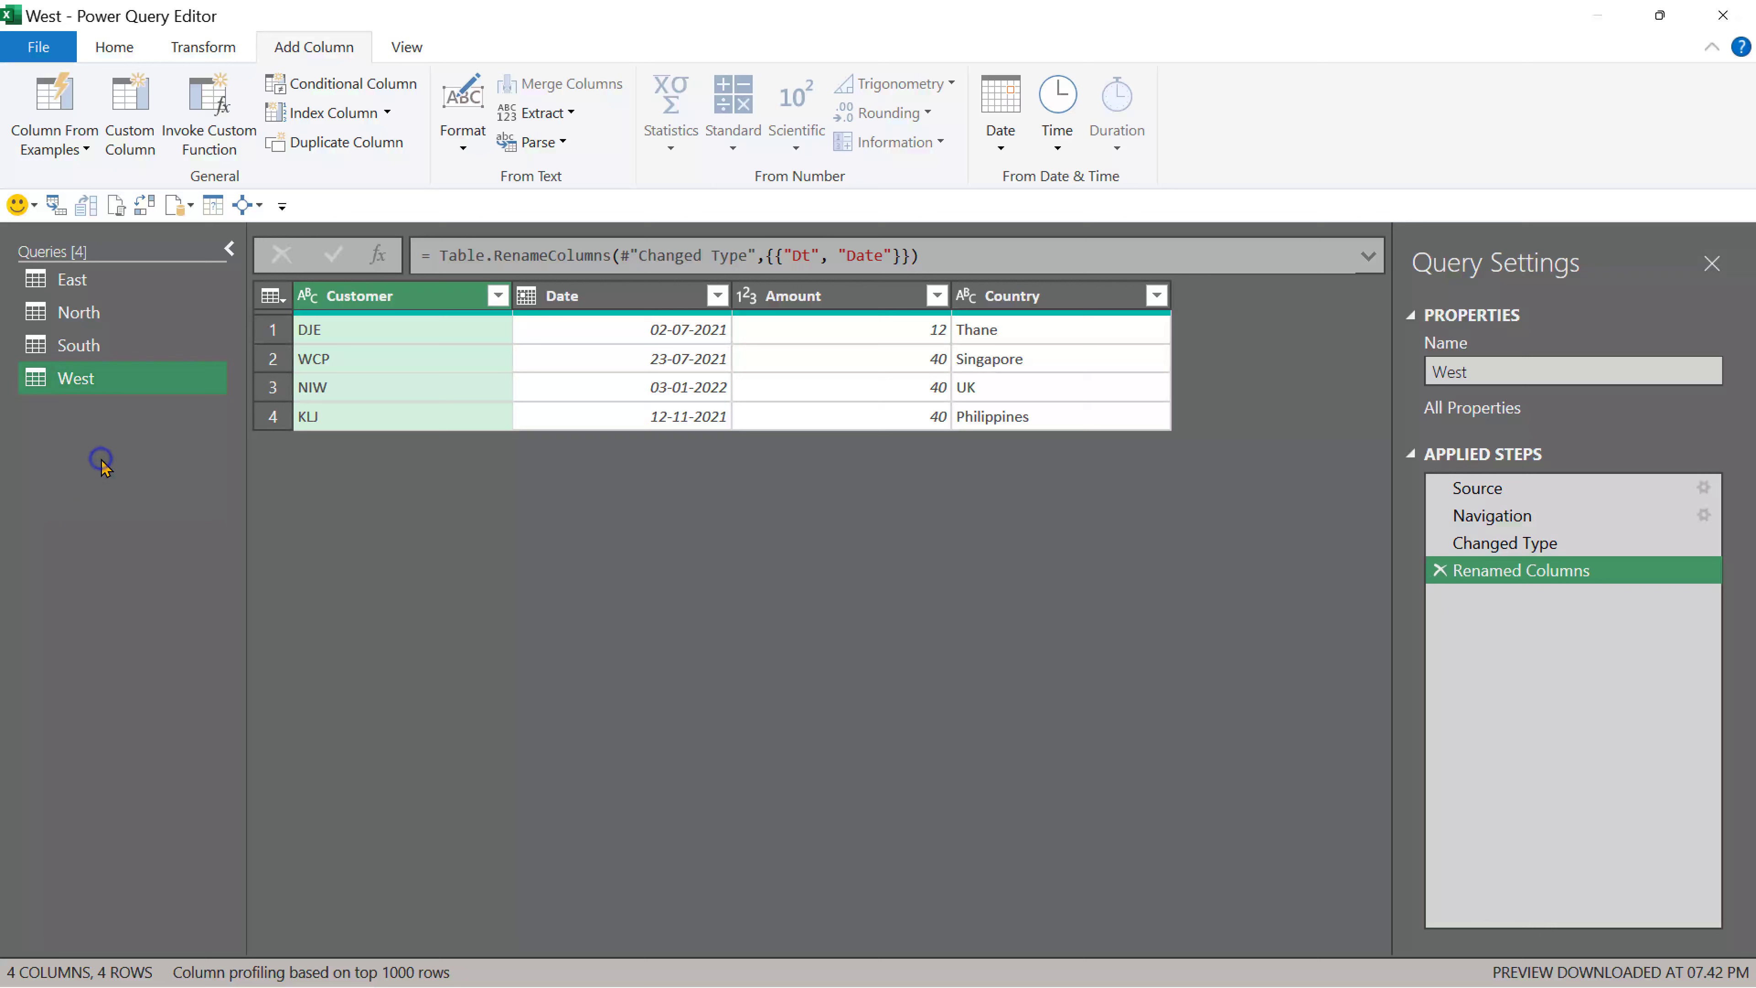
Create a blank query, Query1, and enter the formula =#sections
{"action": "left_click", "coordinate": [119, 47]}
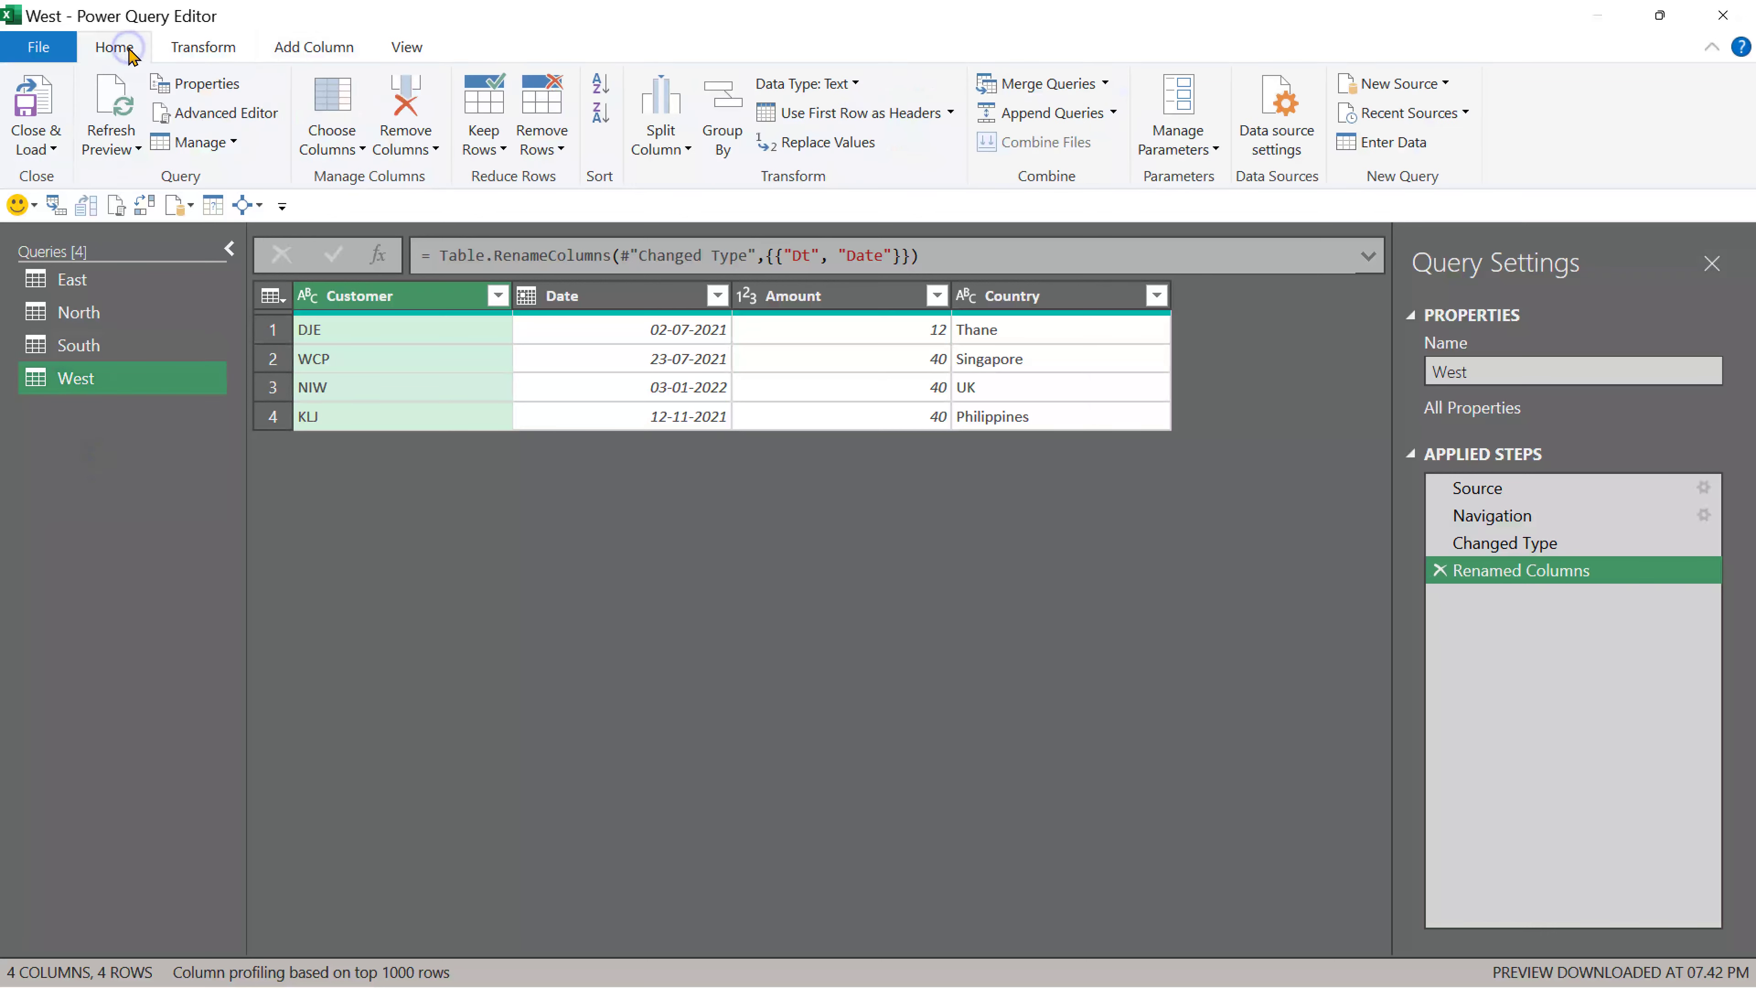
{"action": "left_click", "coordinate": [1397, 83]}
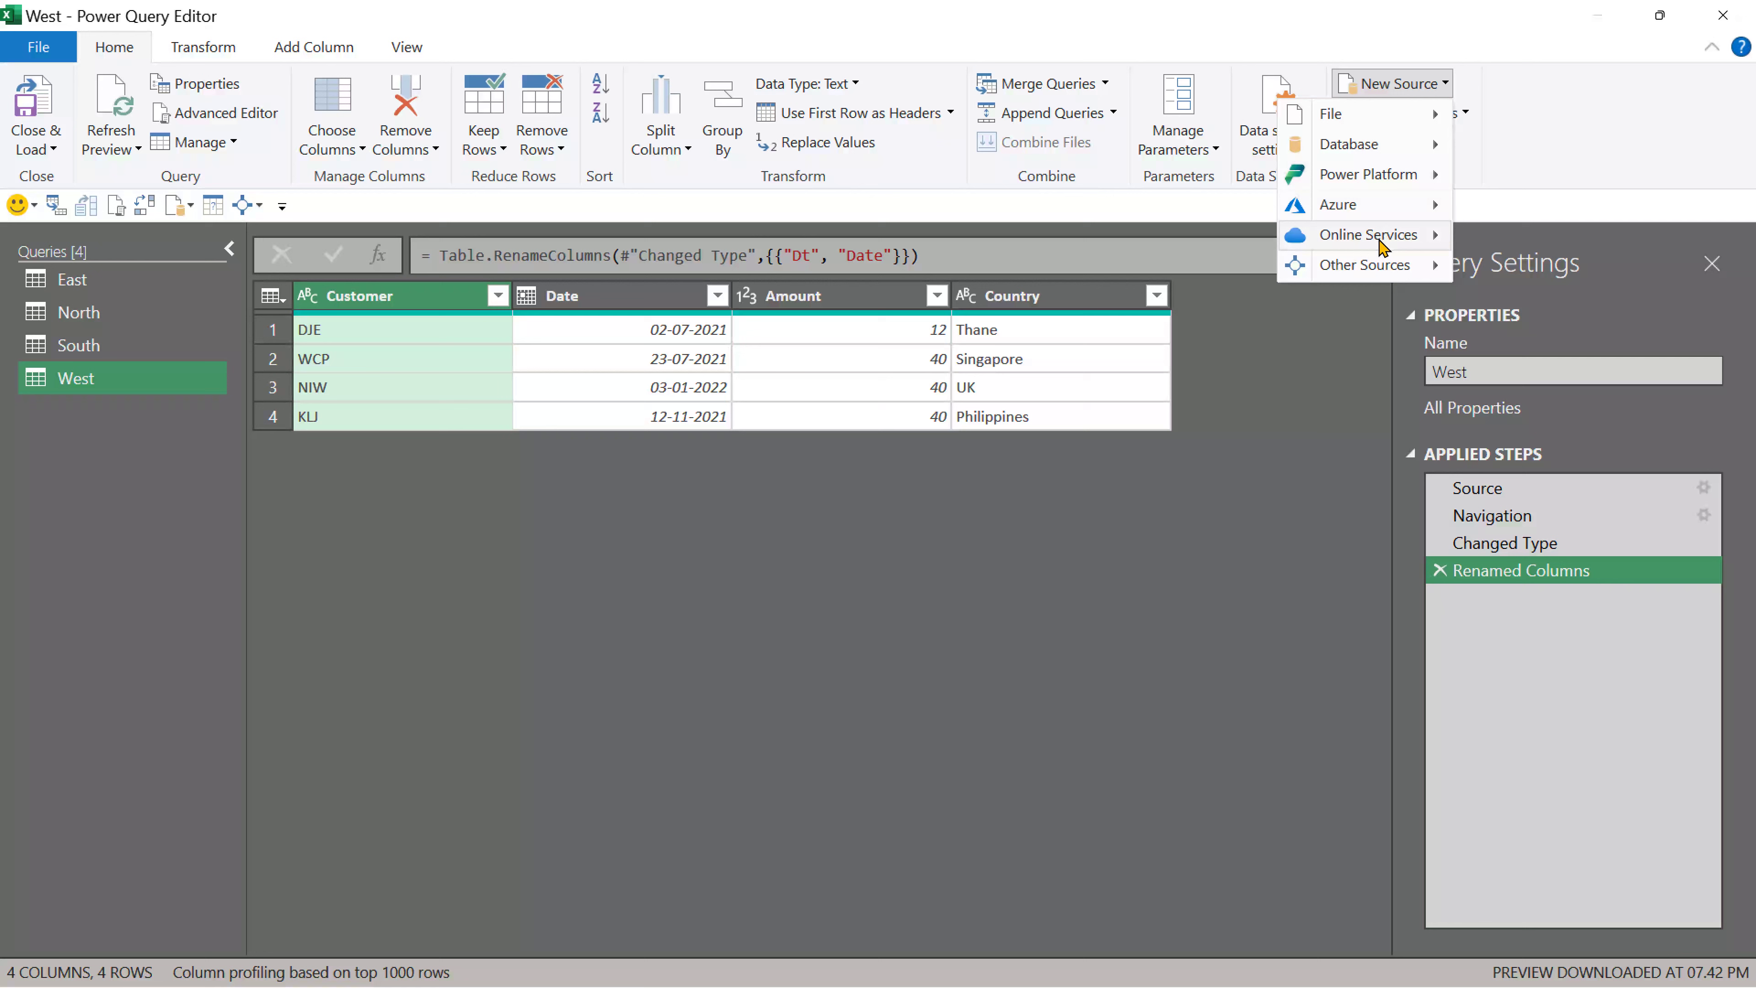
{"action": "mouse_move", "coordinate": [1383, 264]}
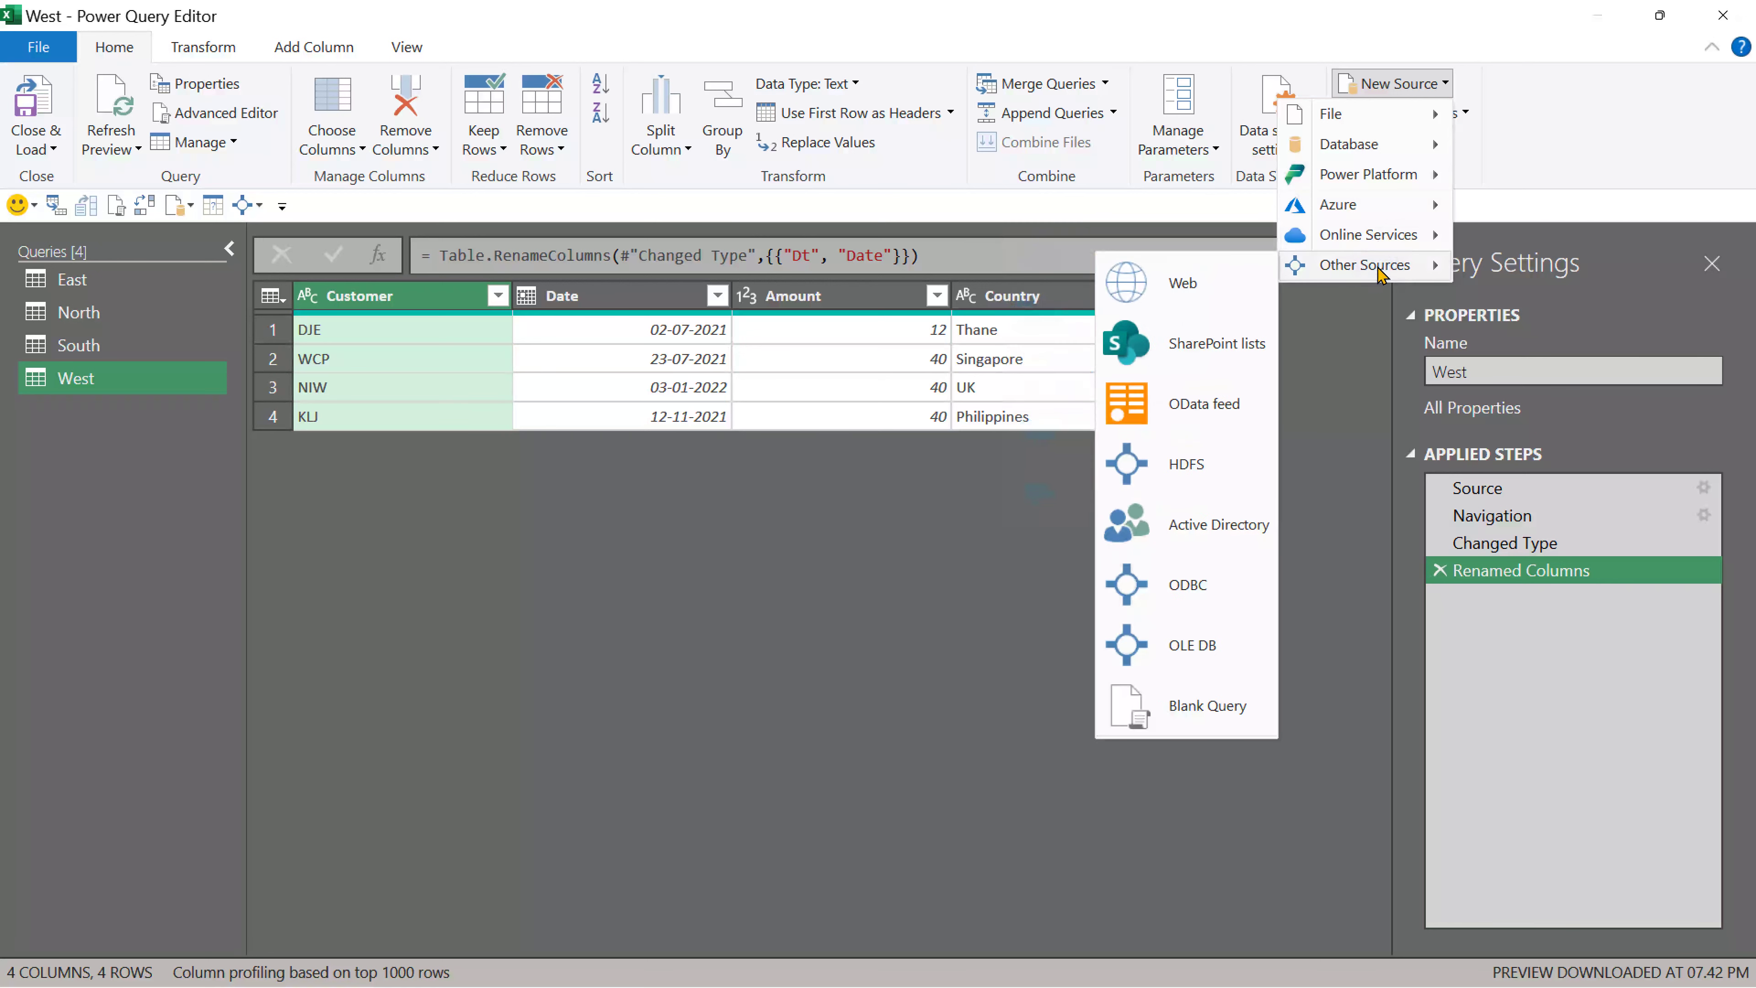
{"action": "left_click", "coordinate": [1215, 700]}
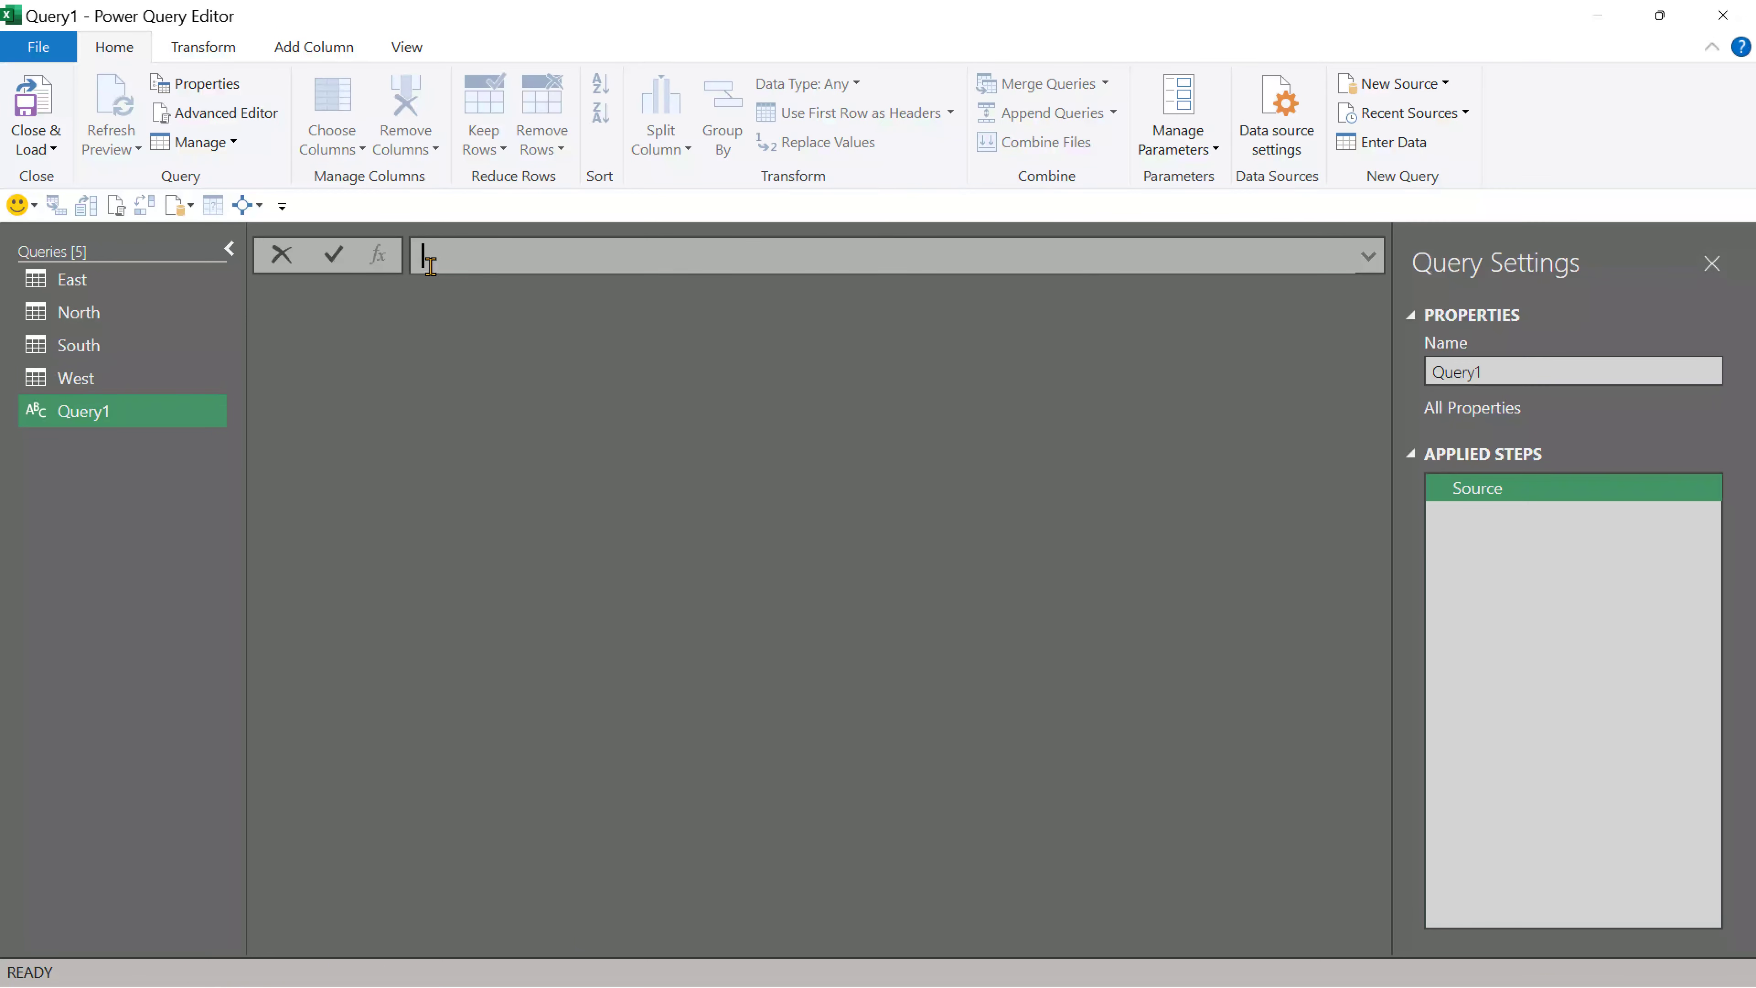
{"action": "left_click", "coordinate": [443, 255]}
{"action": "type", "text": "=#sections"}
Commit =#sections, inspect the Section1 record, then change the formula to =#sections[Section1]
{"action": "key", "text": "Return"}
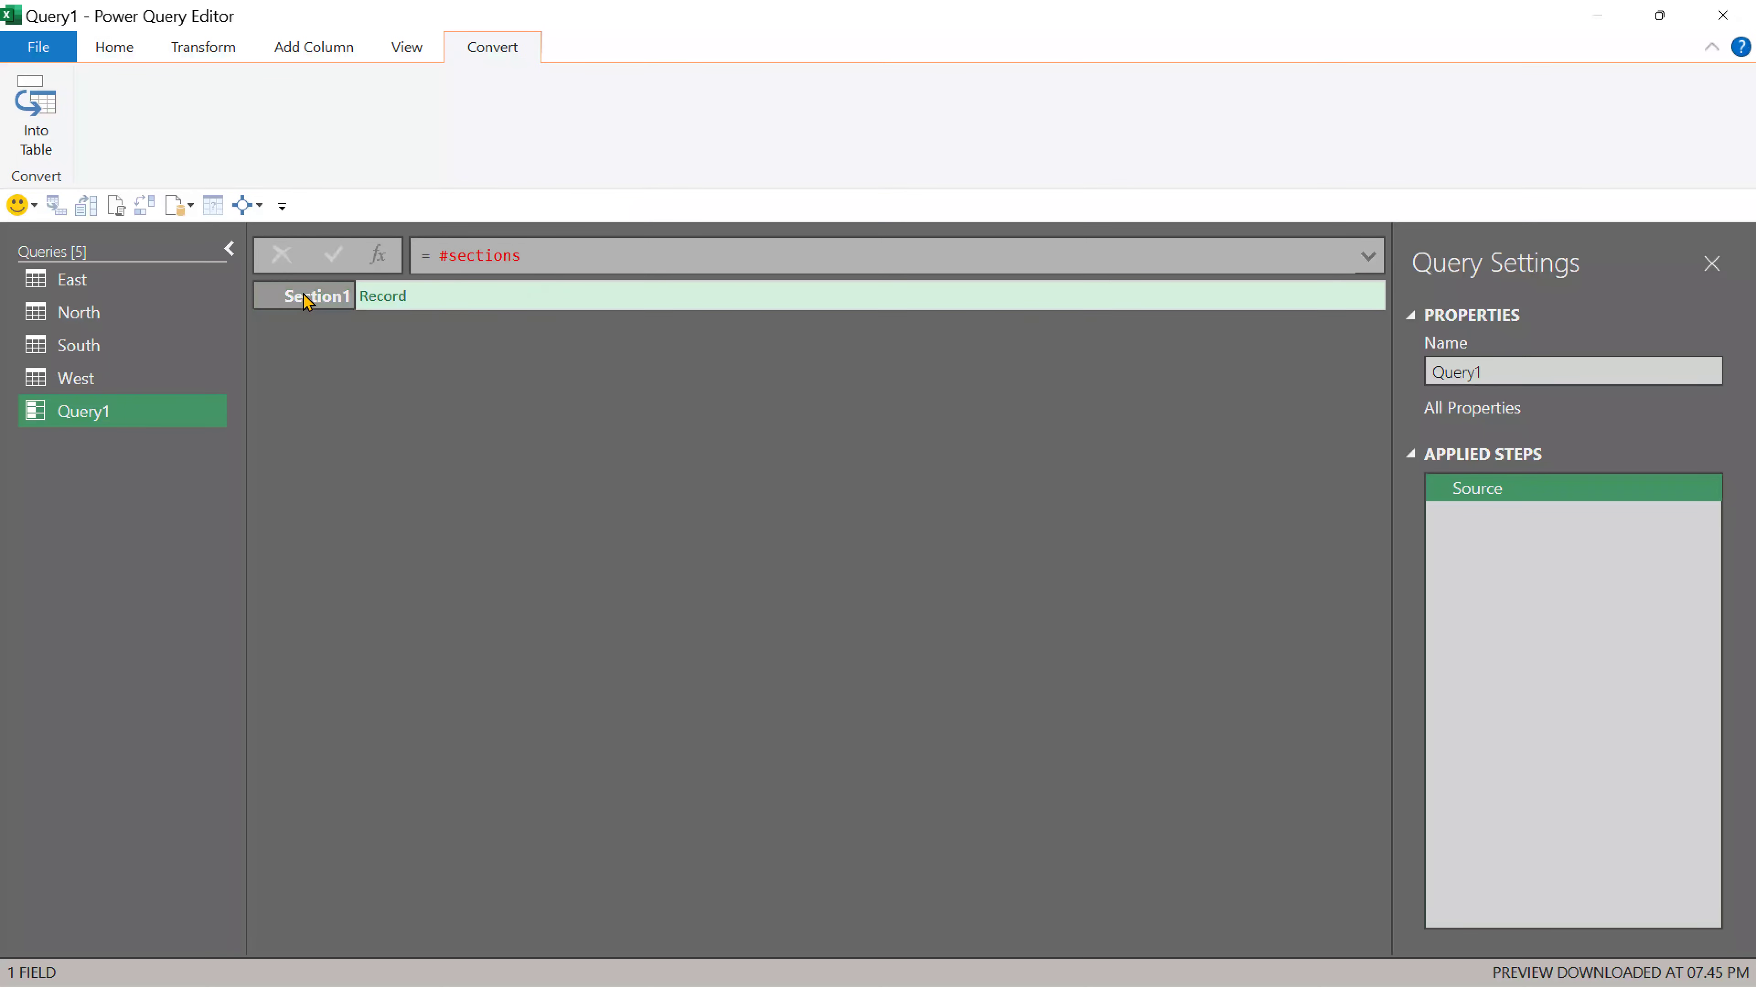
{"action": "left_click", "coordinate": [367, 297]}
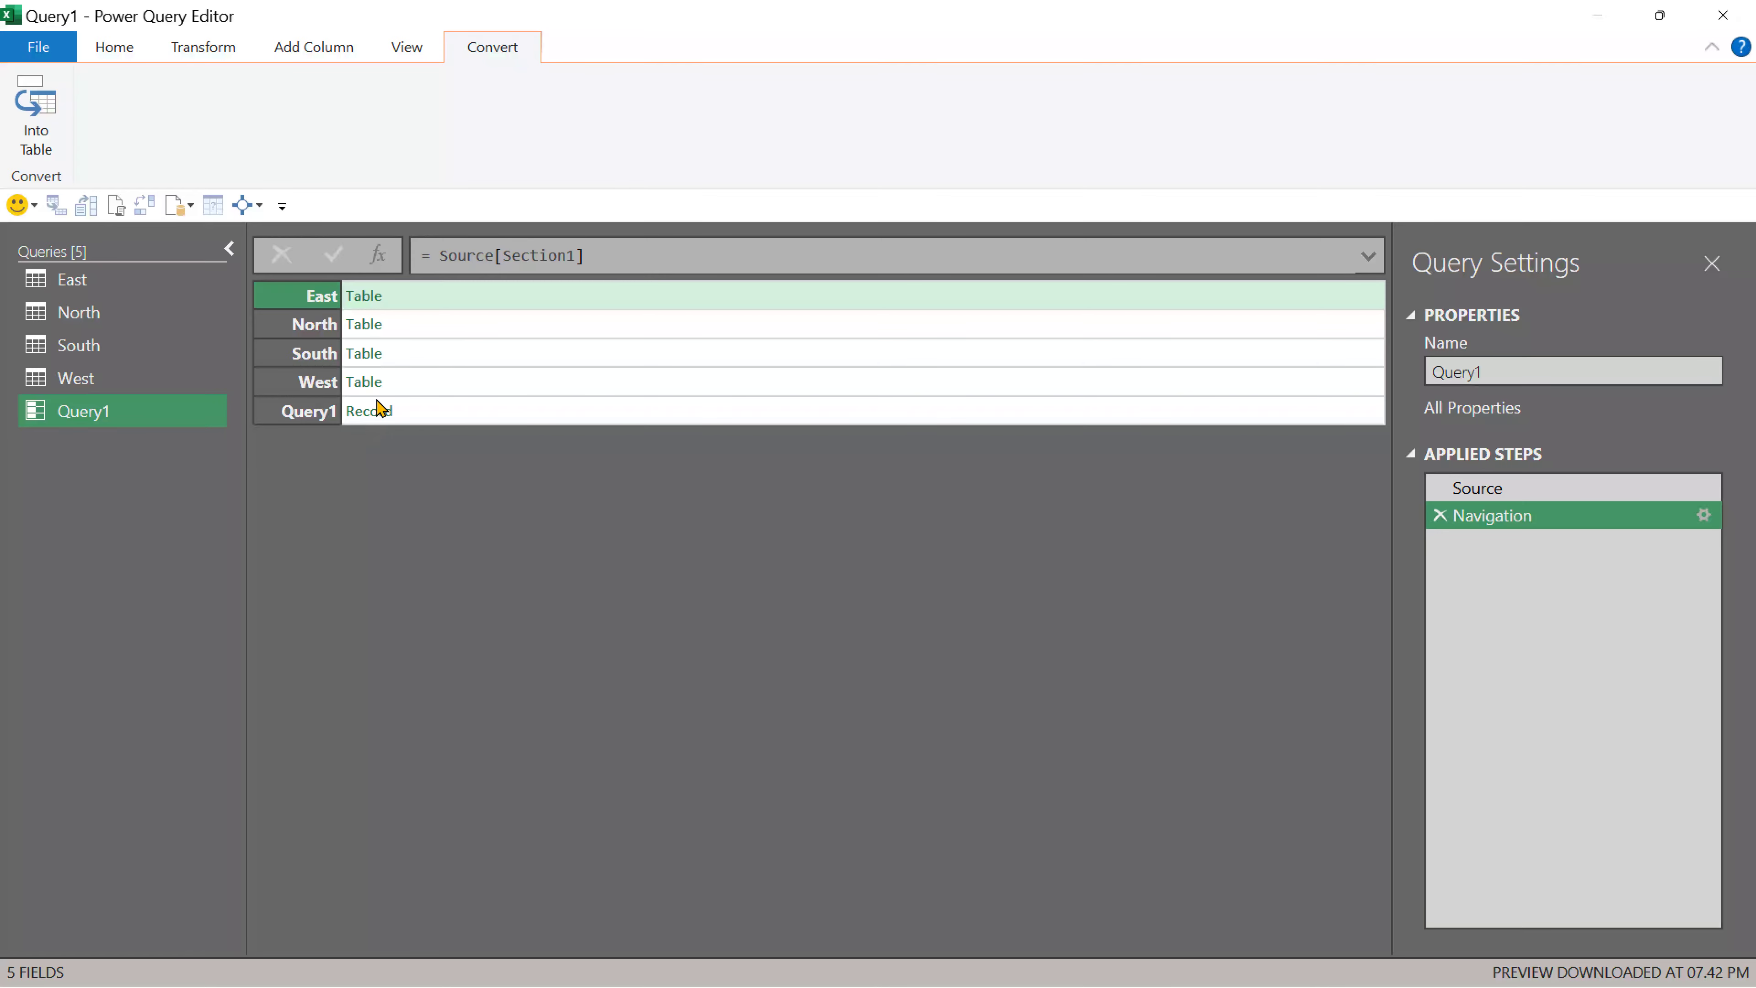
{"action": "left_click", "coordinate": [367, 297]}
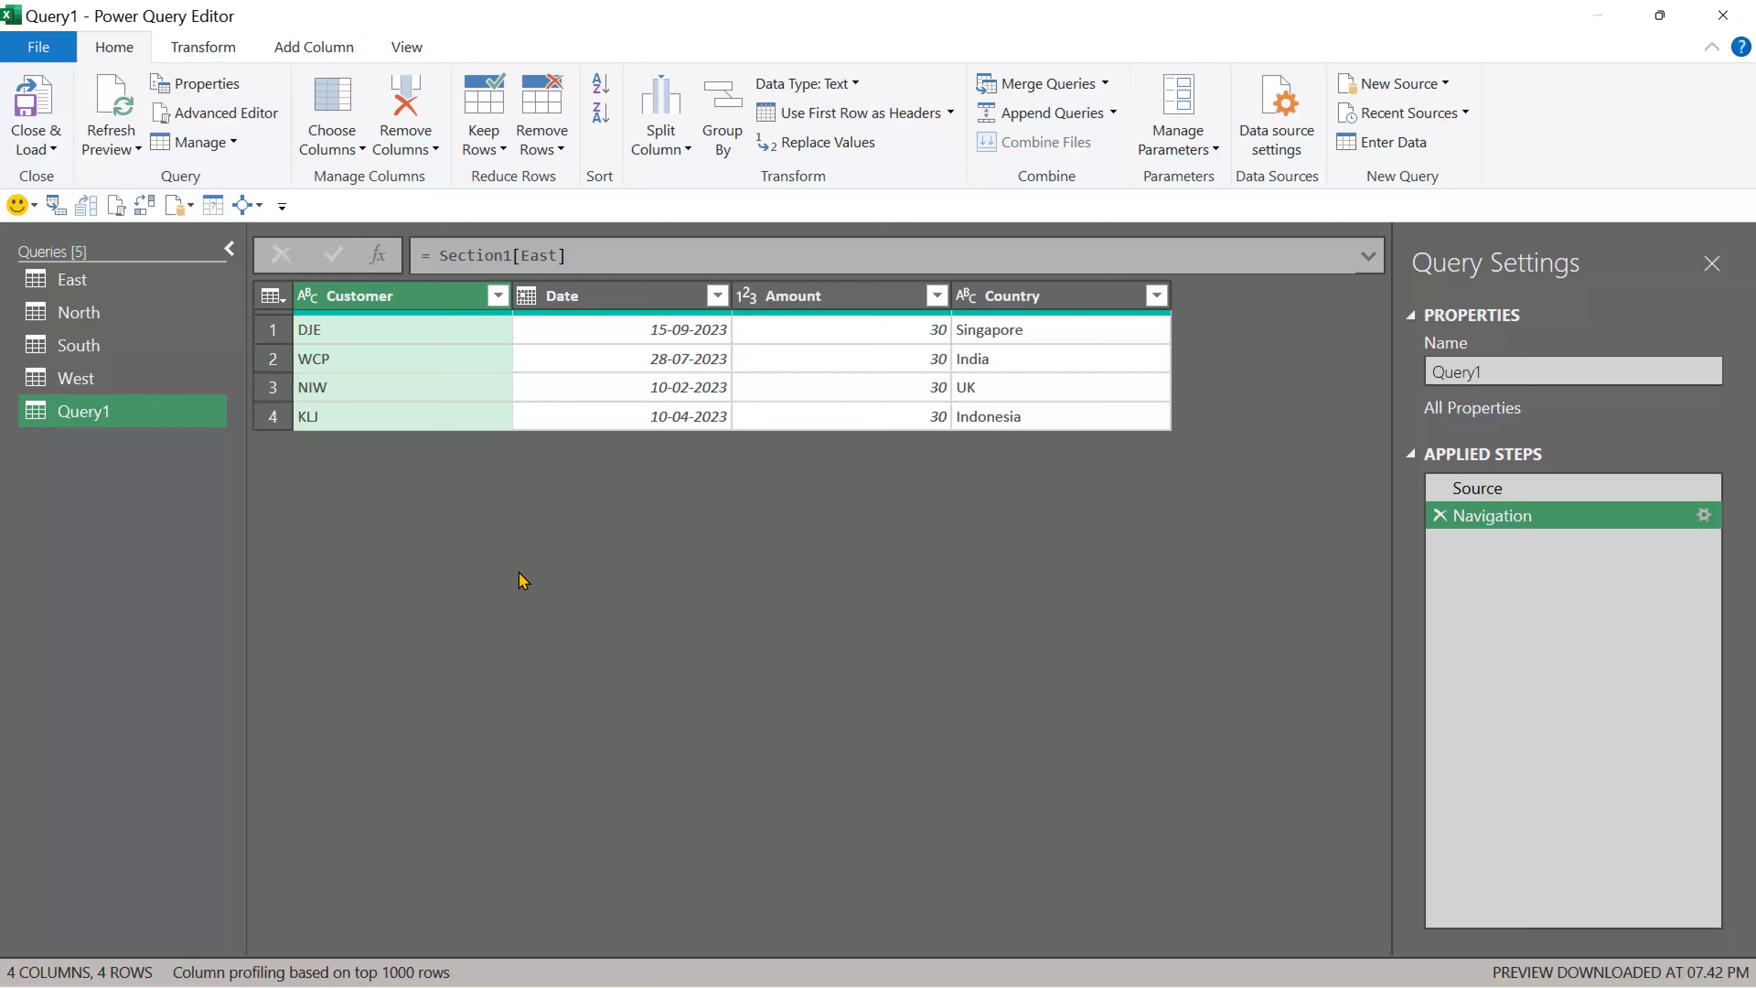
{"action": "left_click", "coordinate": [1440, 515]}
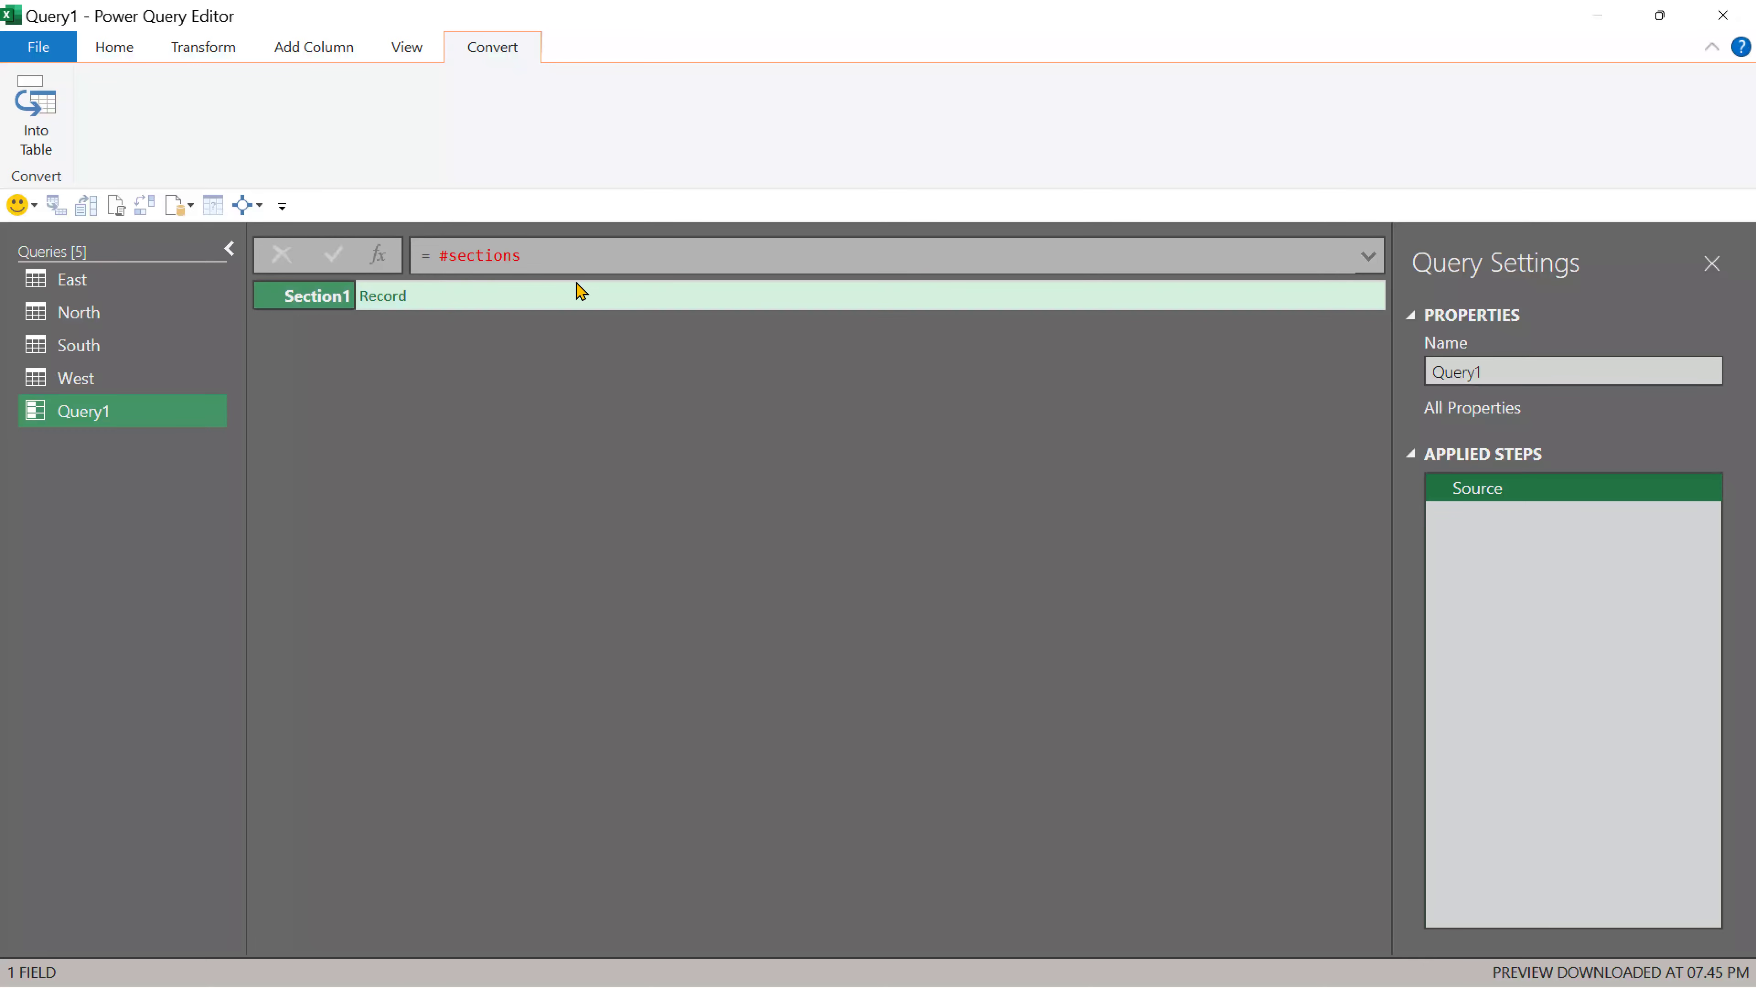
{"action": "left_click", "coordinate": [529, 255]}
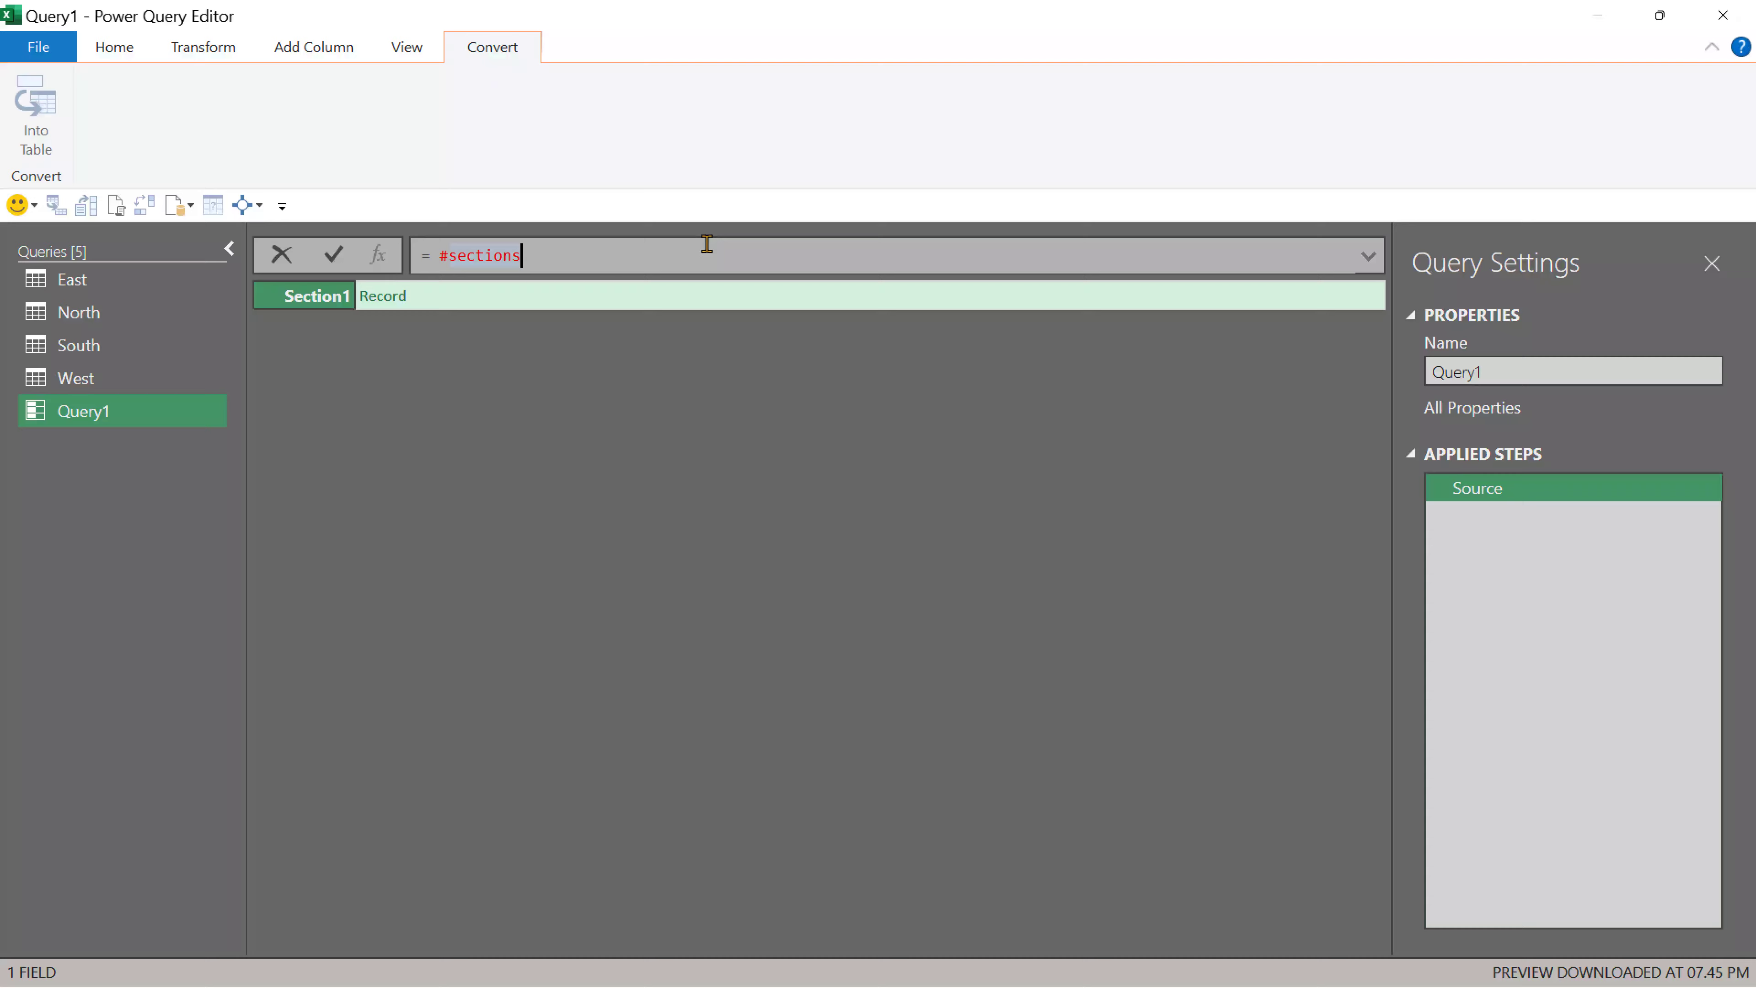
{"action": "type", "text": "[Section1"}
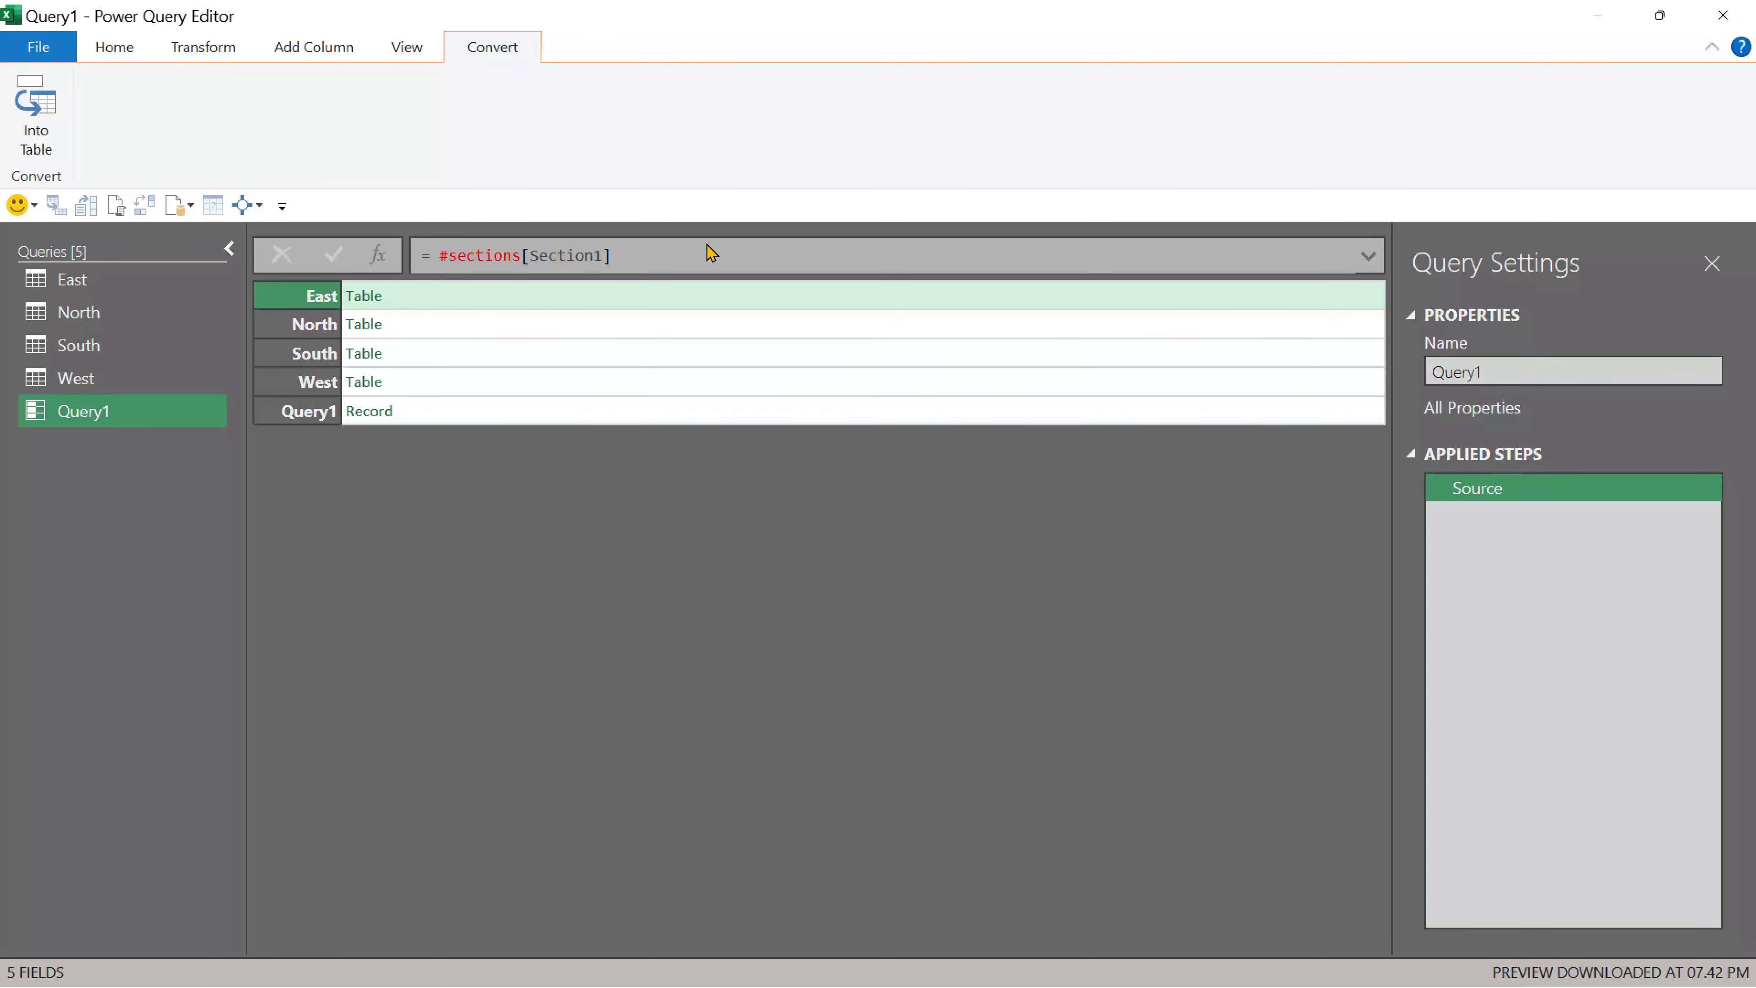
Convert the record to a table, filter out the Query1 row, and rename Name to Region
{"action": "left_click", "coordinate": [60, 114]}
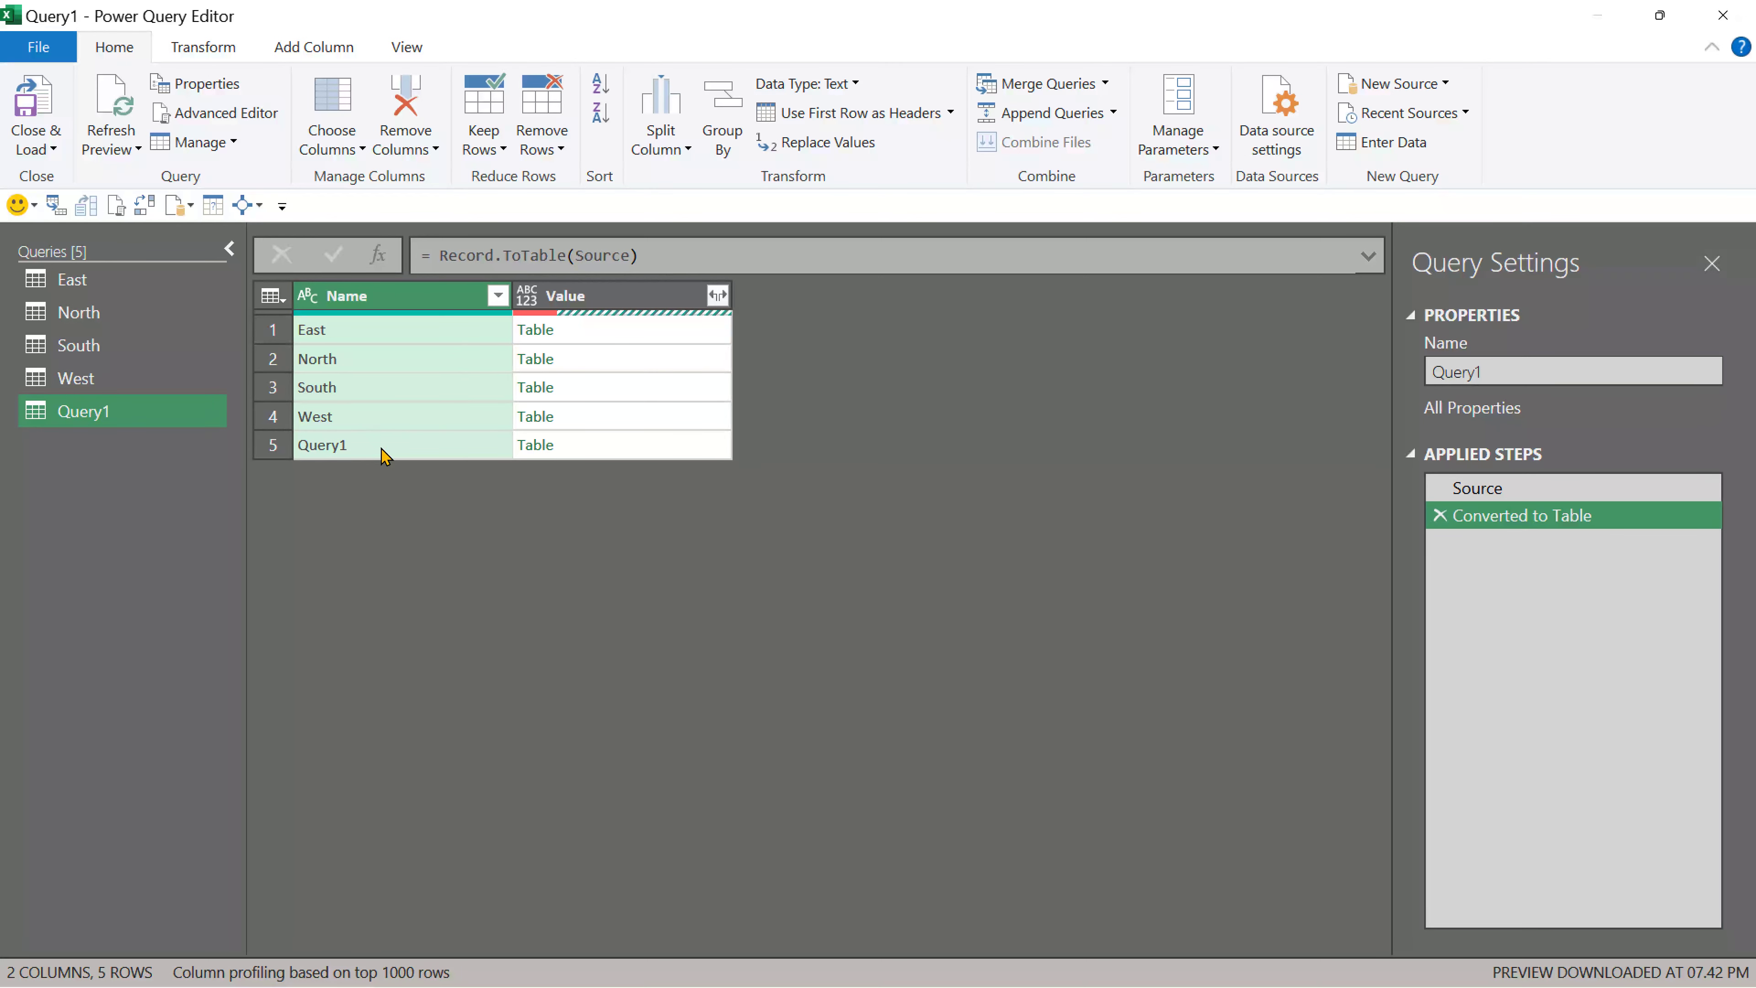
{"action": "left_click", "coordinate": [498, 296]}
{"action": "left_click", "coordinate": [109, 666]}
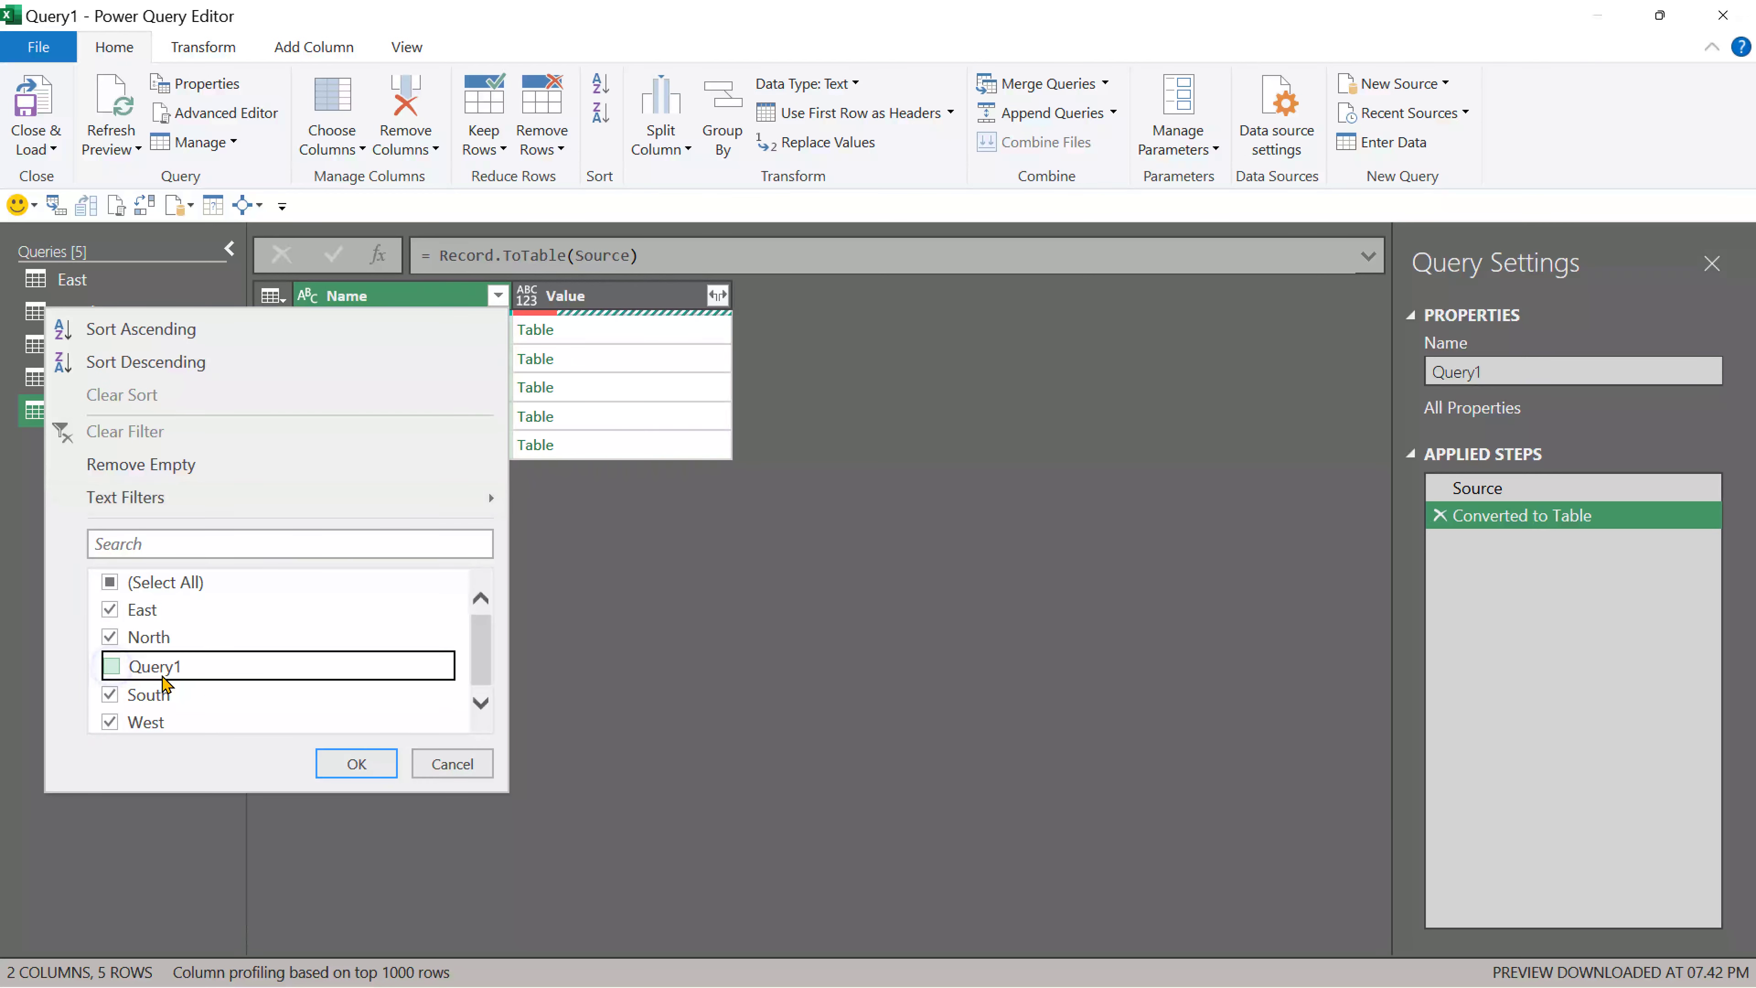
{"action": "left_click", "coordinate": [366, 764]}
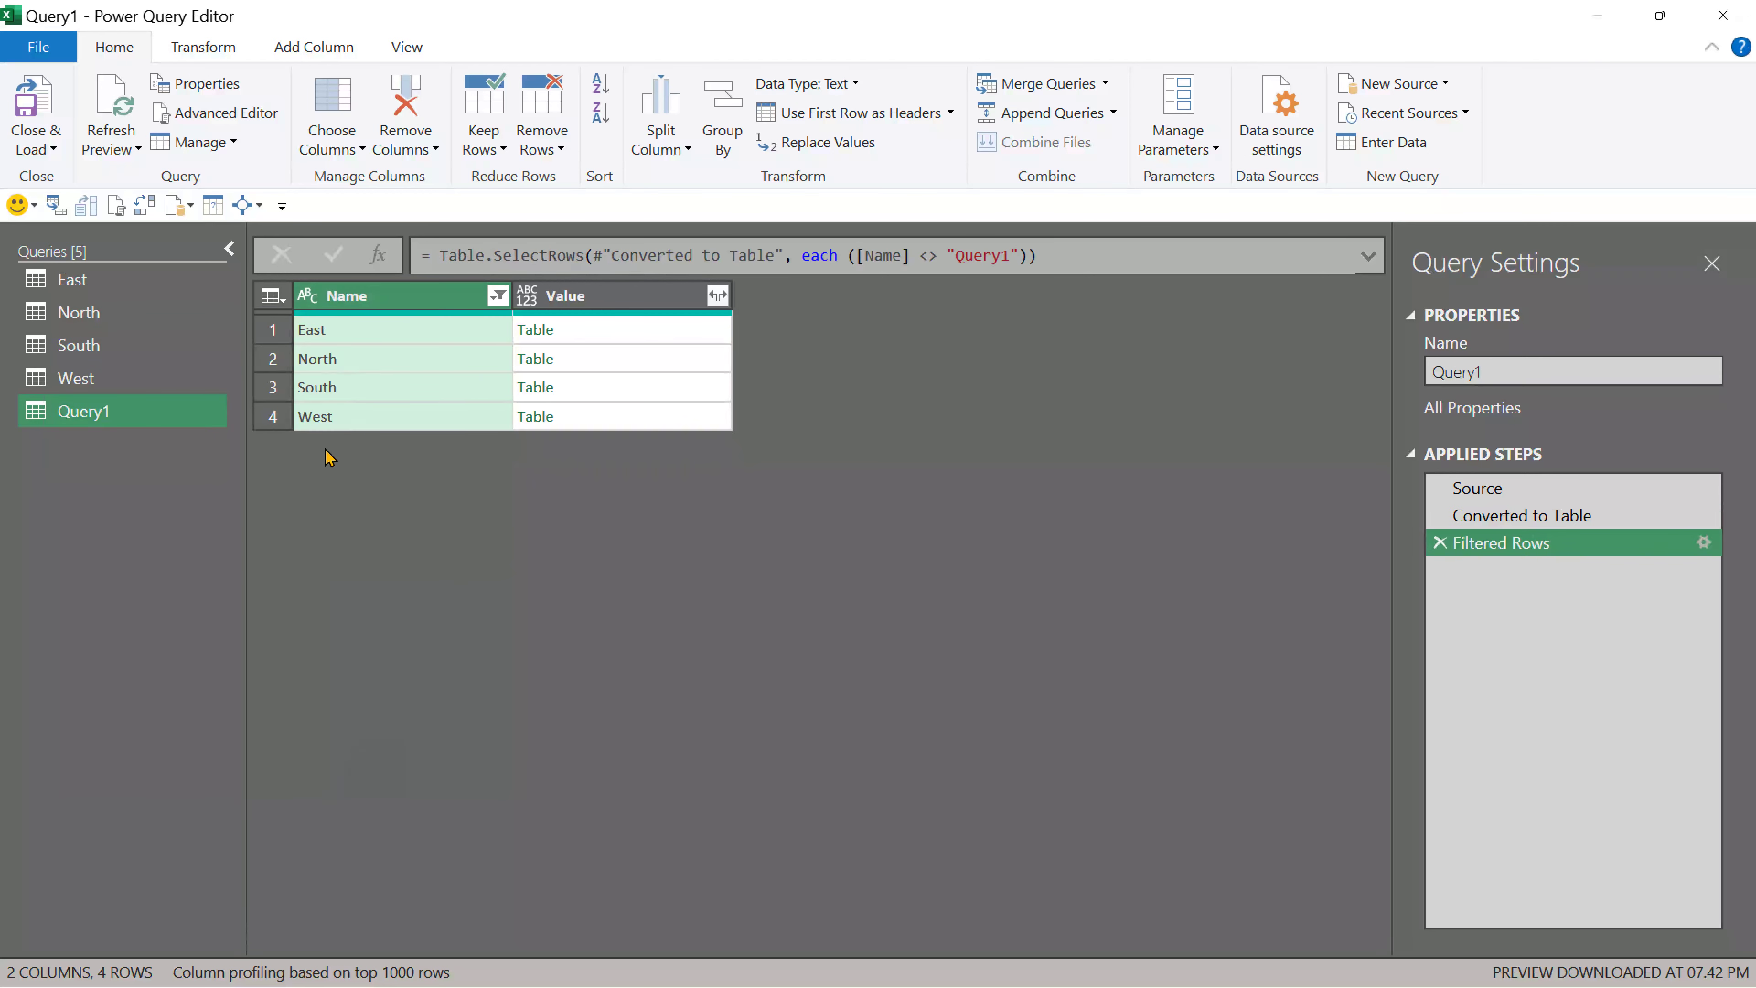
{"action": "double_click", "coordinate": [388, 294]}
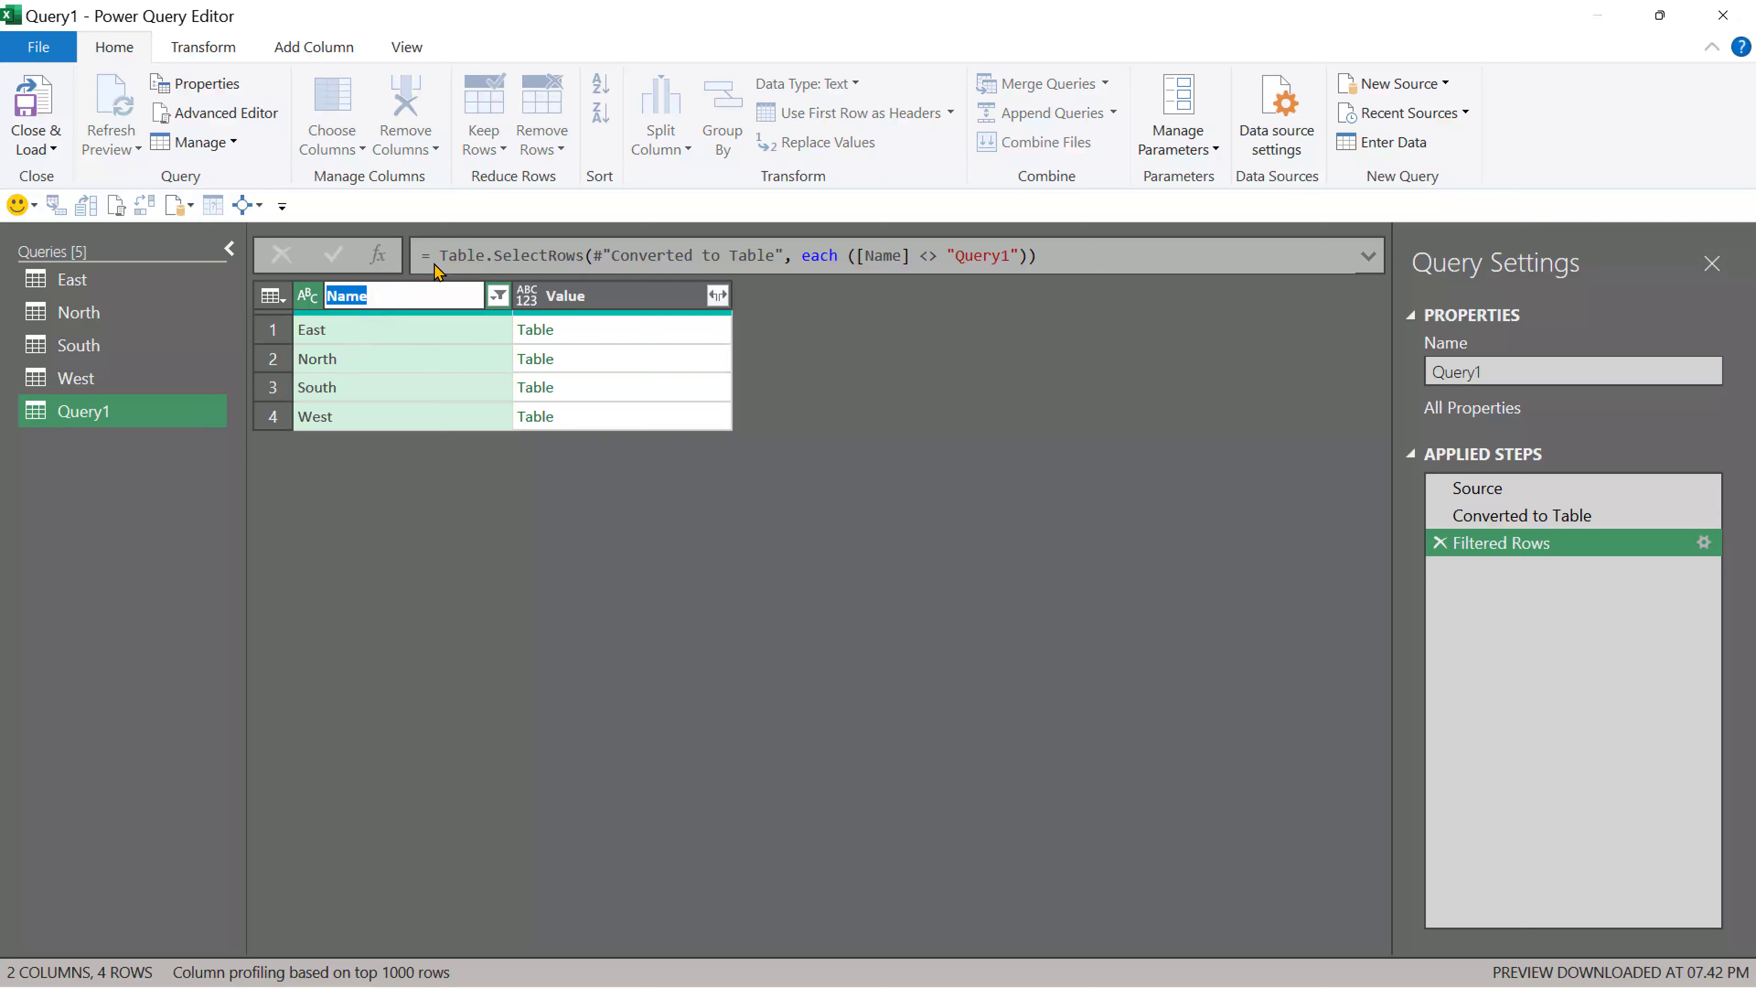
{"action": "type", "text": "Region"}
{"action": "left_click", "coordinate": [724, 309]}
Expand the Value tables into Customer, Date, Amount and Country without the column-name prefix
{"action": "left_click", "coordinate": [719, 297]}
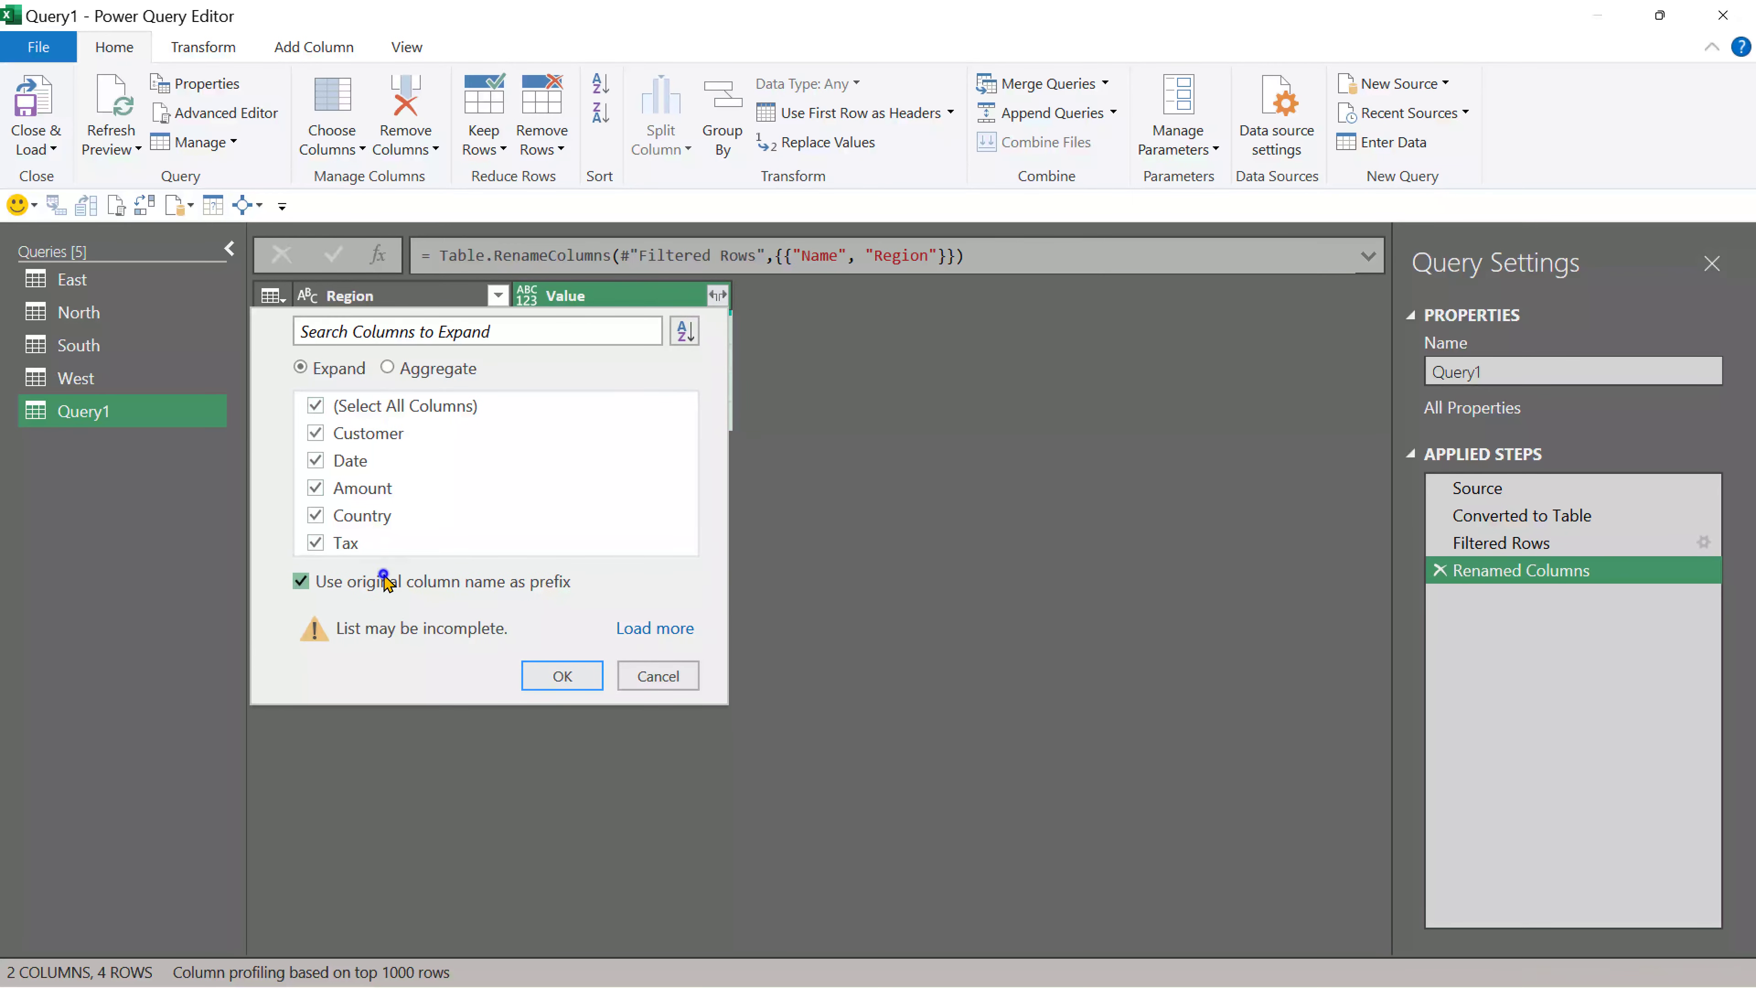
{"action": "left_click", "coordinate": [373, 581]}
{"action": "left_click", "coordinate": [562, 676]}
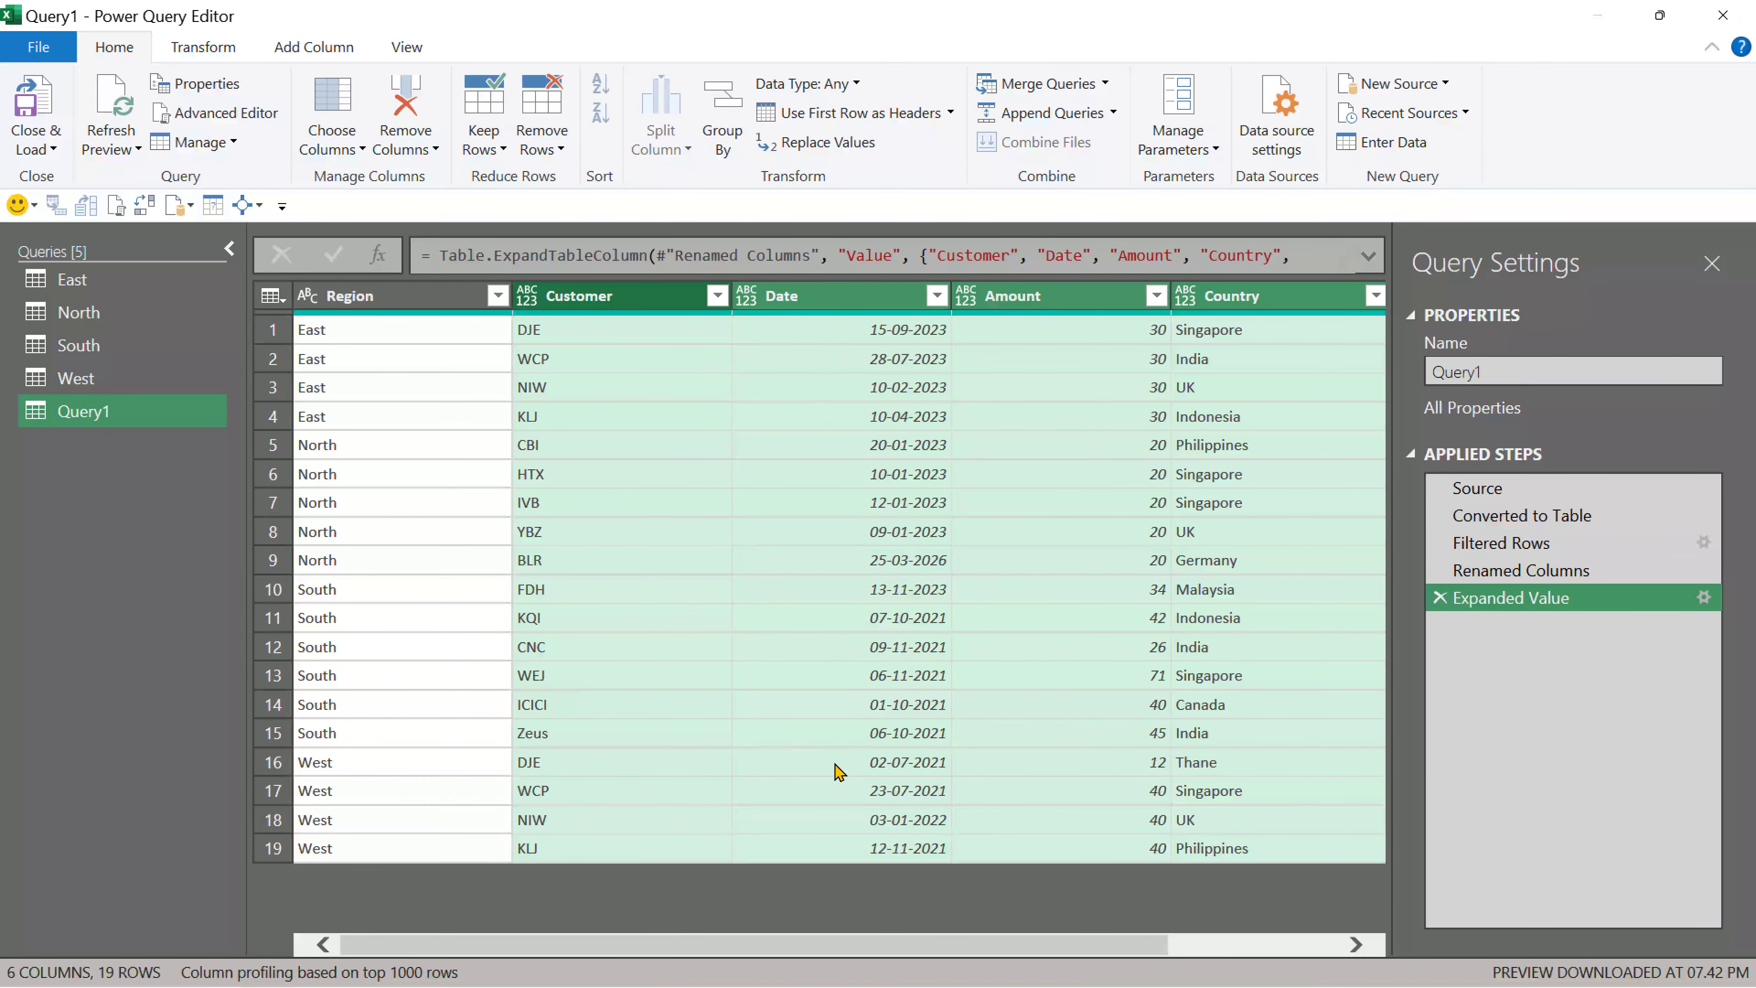
{"action": "left_click", "coordinate": [38, 148]}
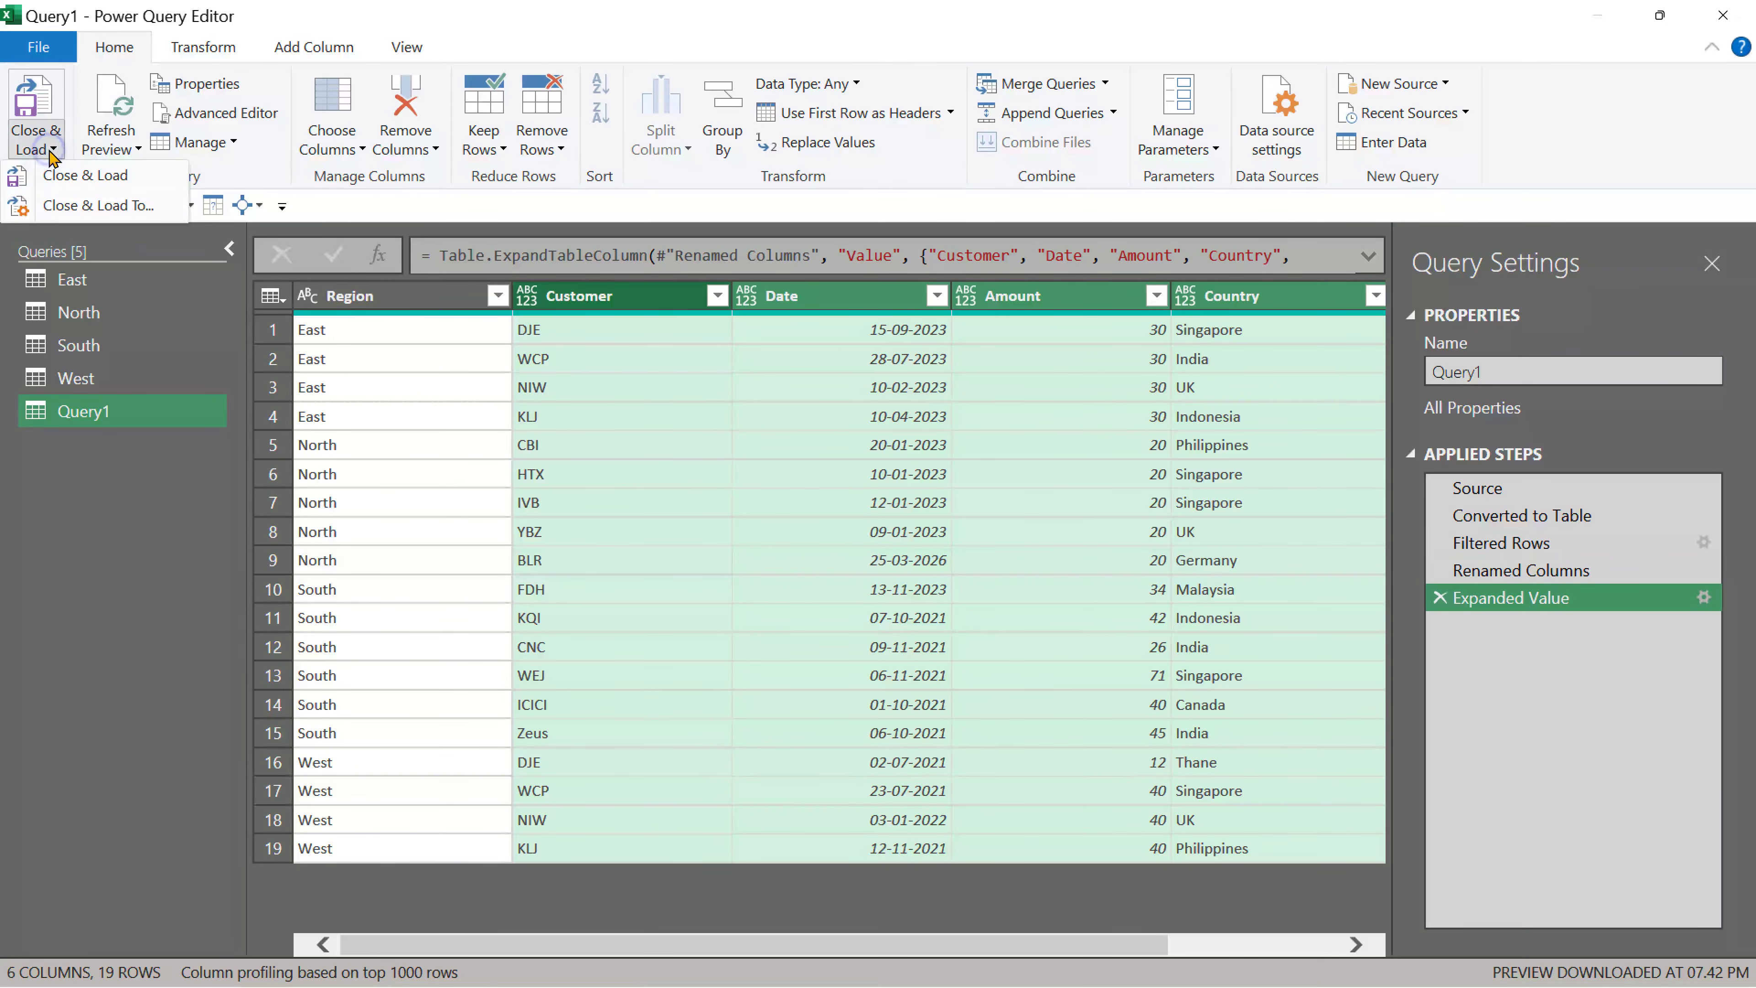
Load Query1 as a table on a new worksheet via Close & Load To
{"action": "left_click", "coordinate": [98, 206]}
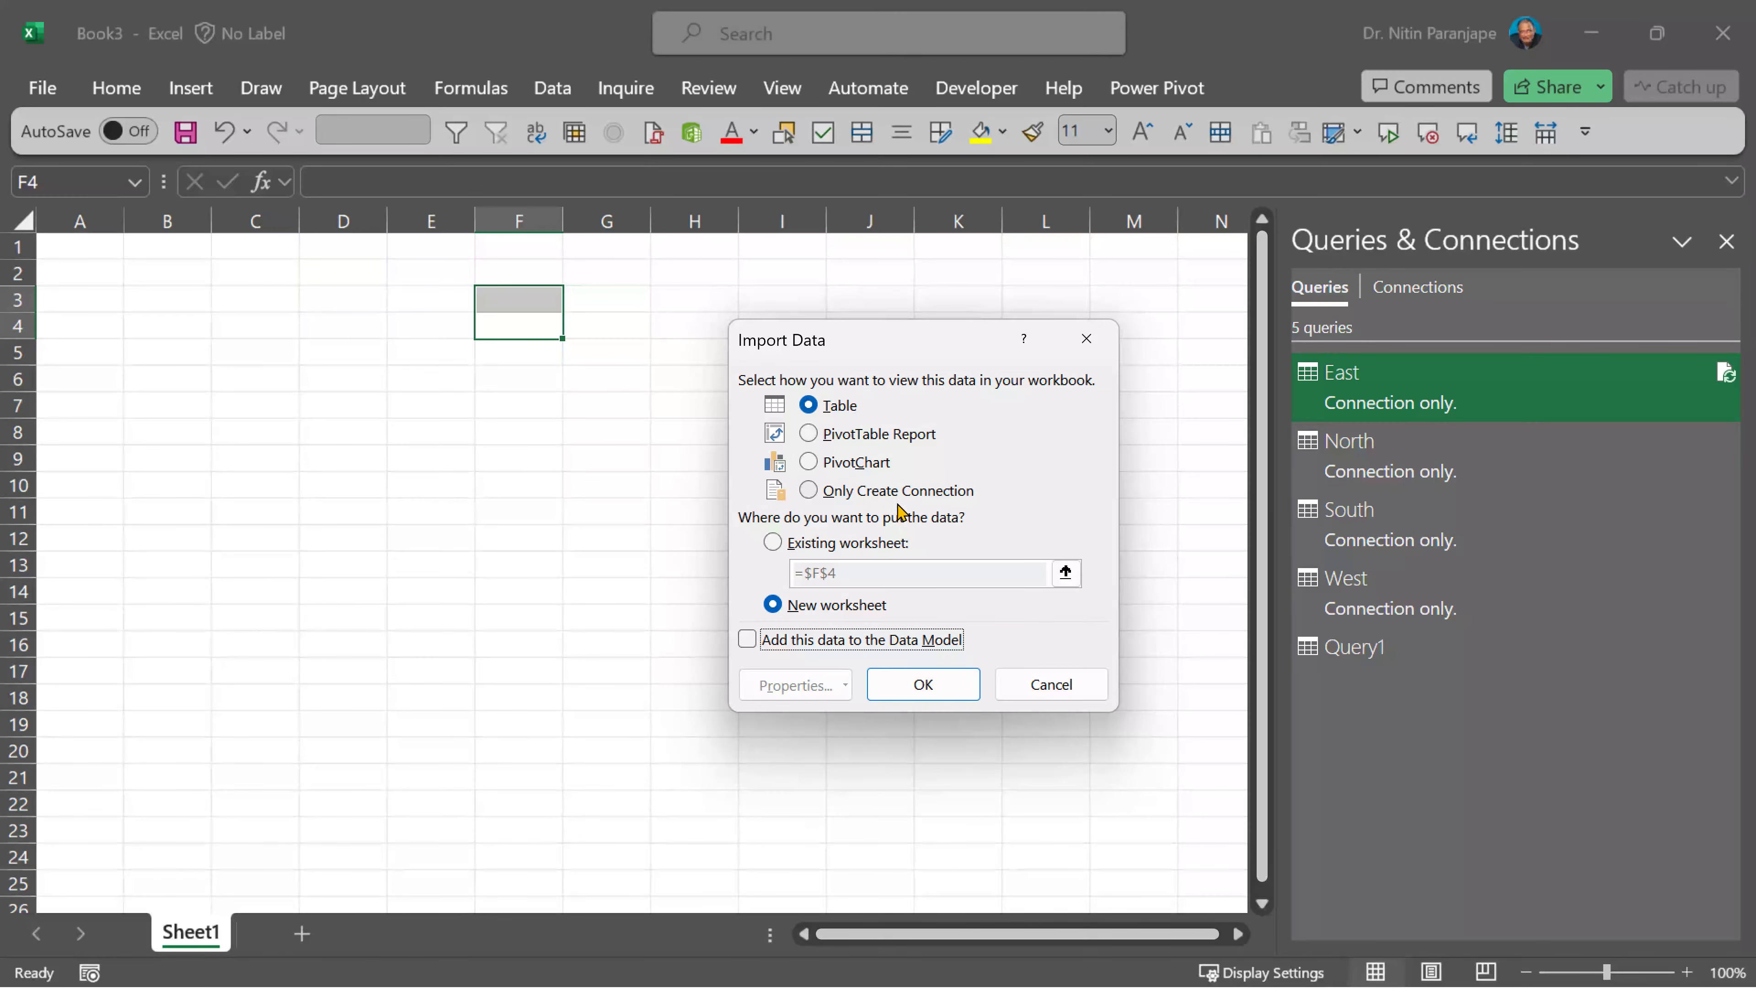
{"action": "left_click", "coordinate": [920, 678]}
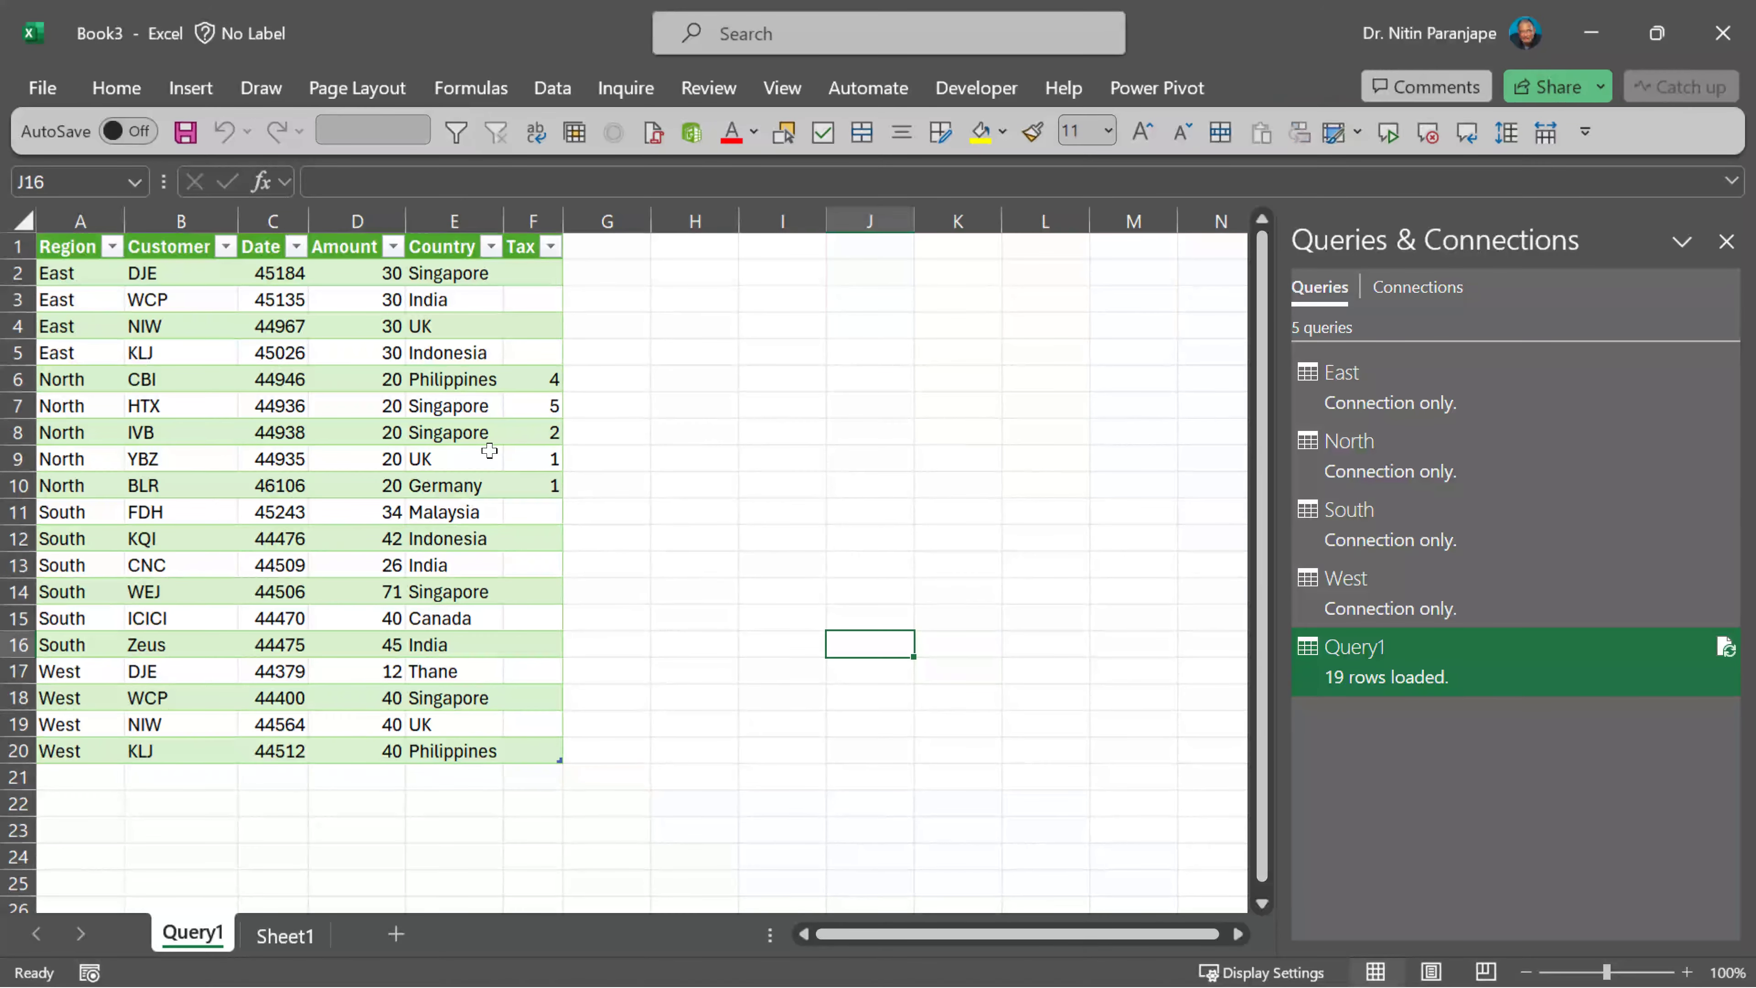
Import the nw table from the Another.xlsx workbook as a new query
{"action": "left_click", "coordinate": [488, 460]}
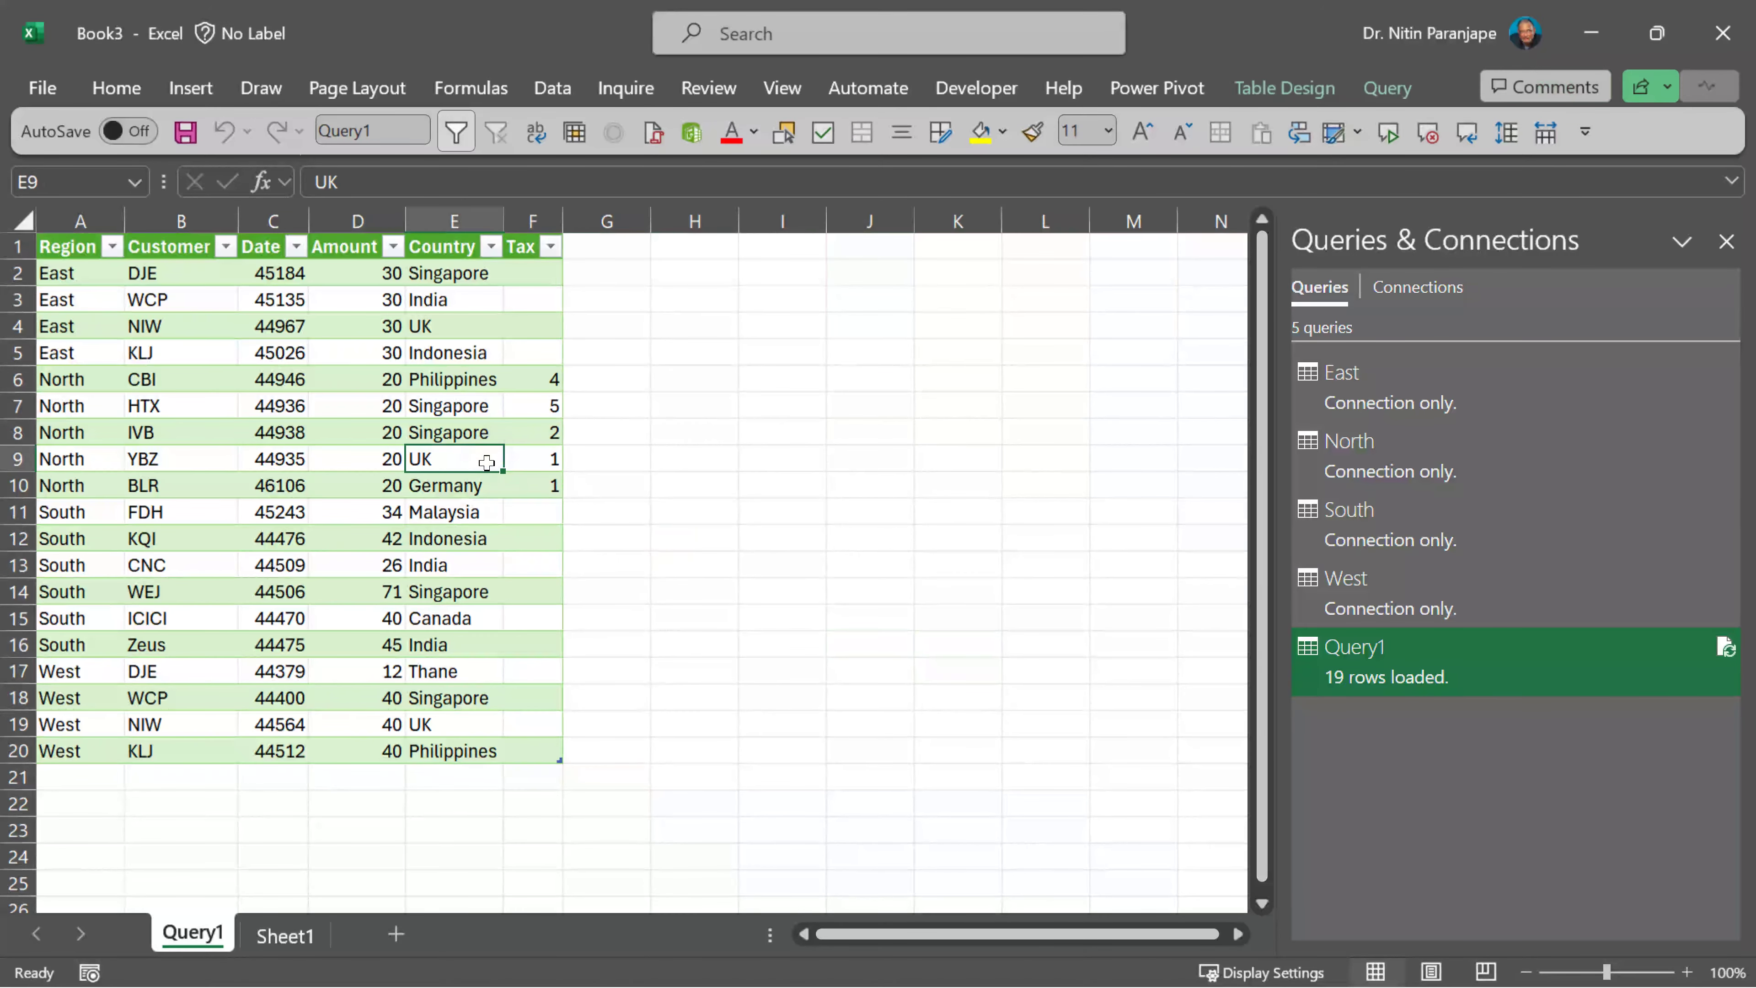
{"action": "left_click", "coordinate": [1412, 401]}
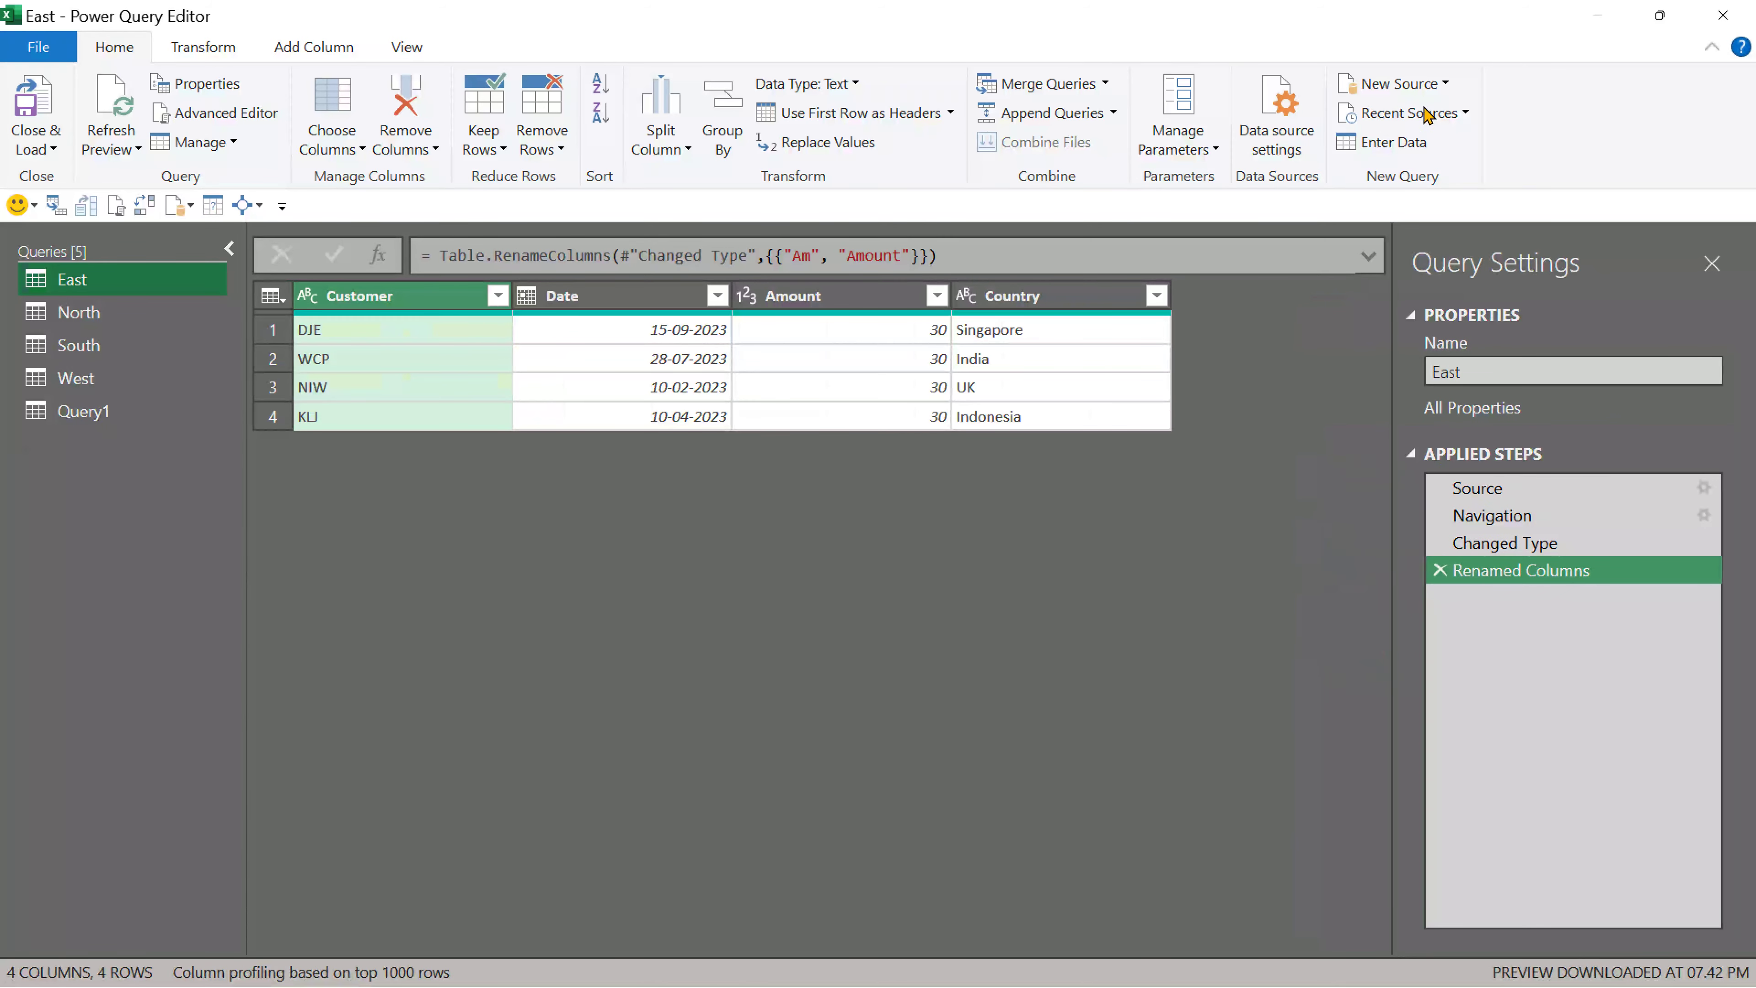
{"action": "left_click", "coordinate": [1424, 87]}
{"action": "mouse_move", "coordinate": [1413, 114]}
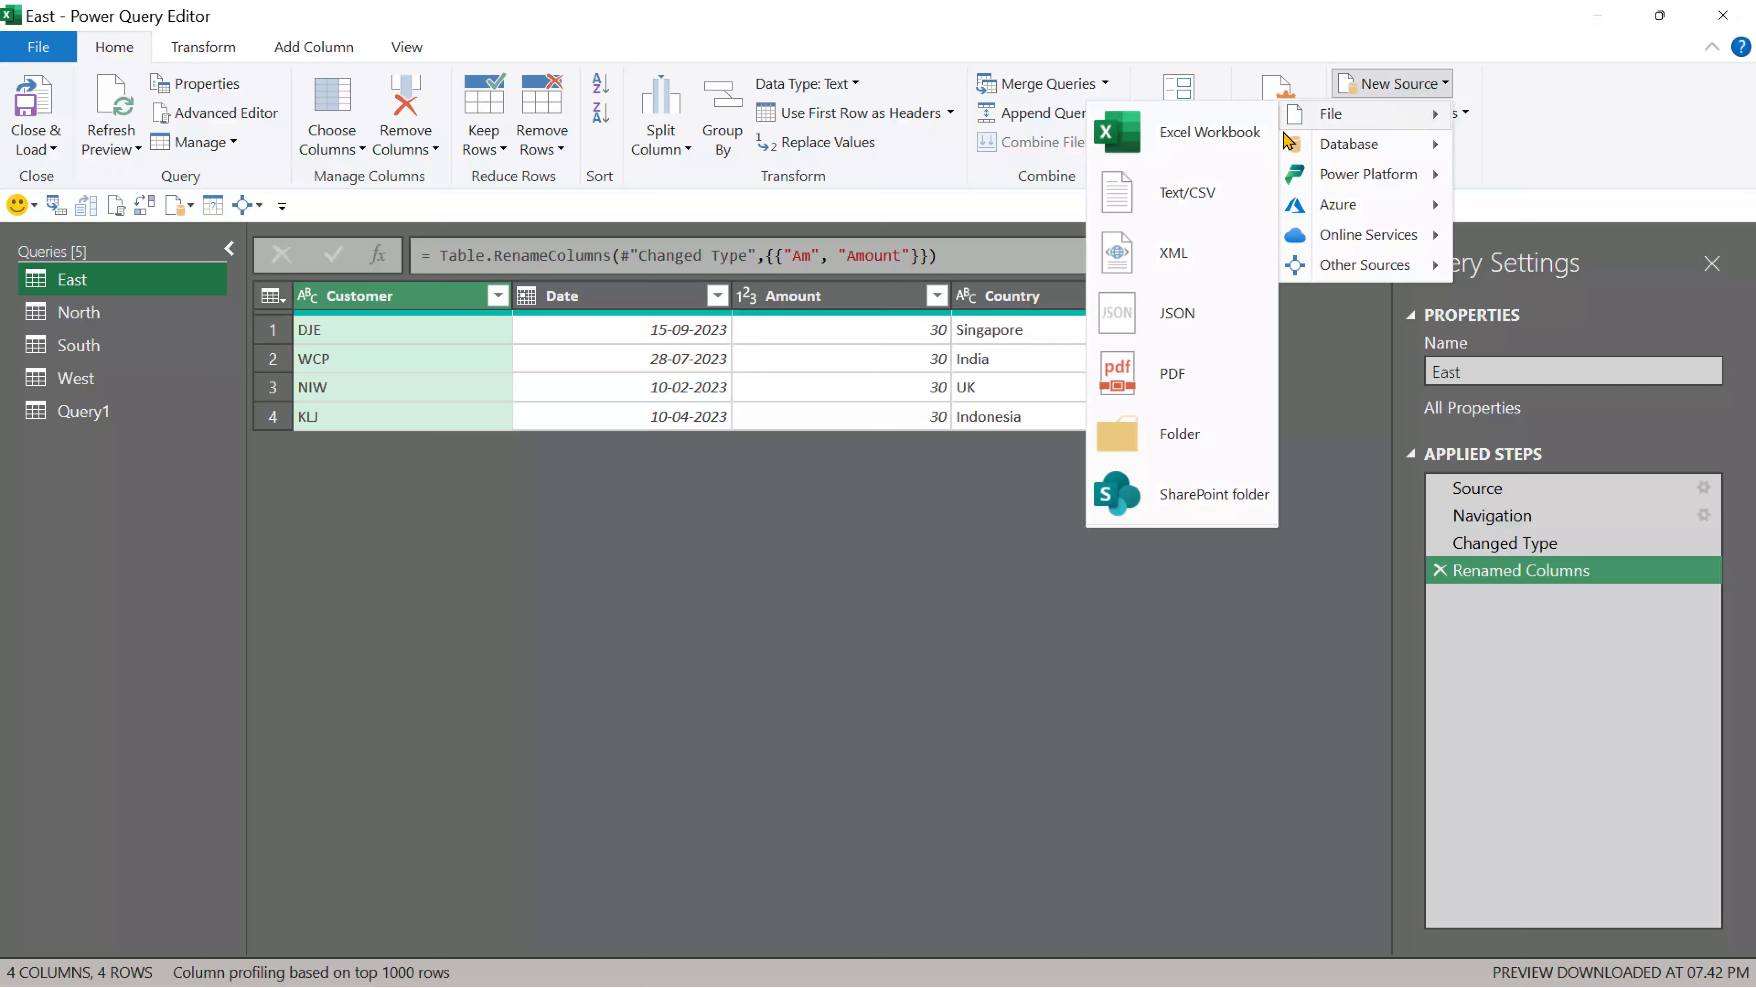
{"action": "left_click", "coordinate": [1204, 124]}
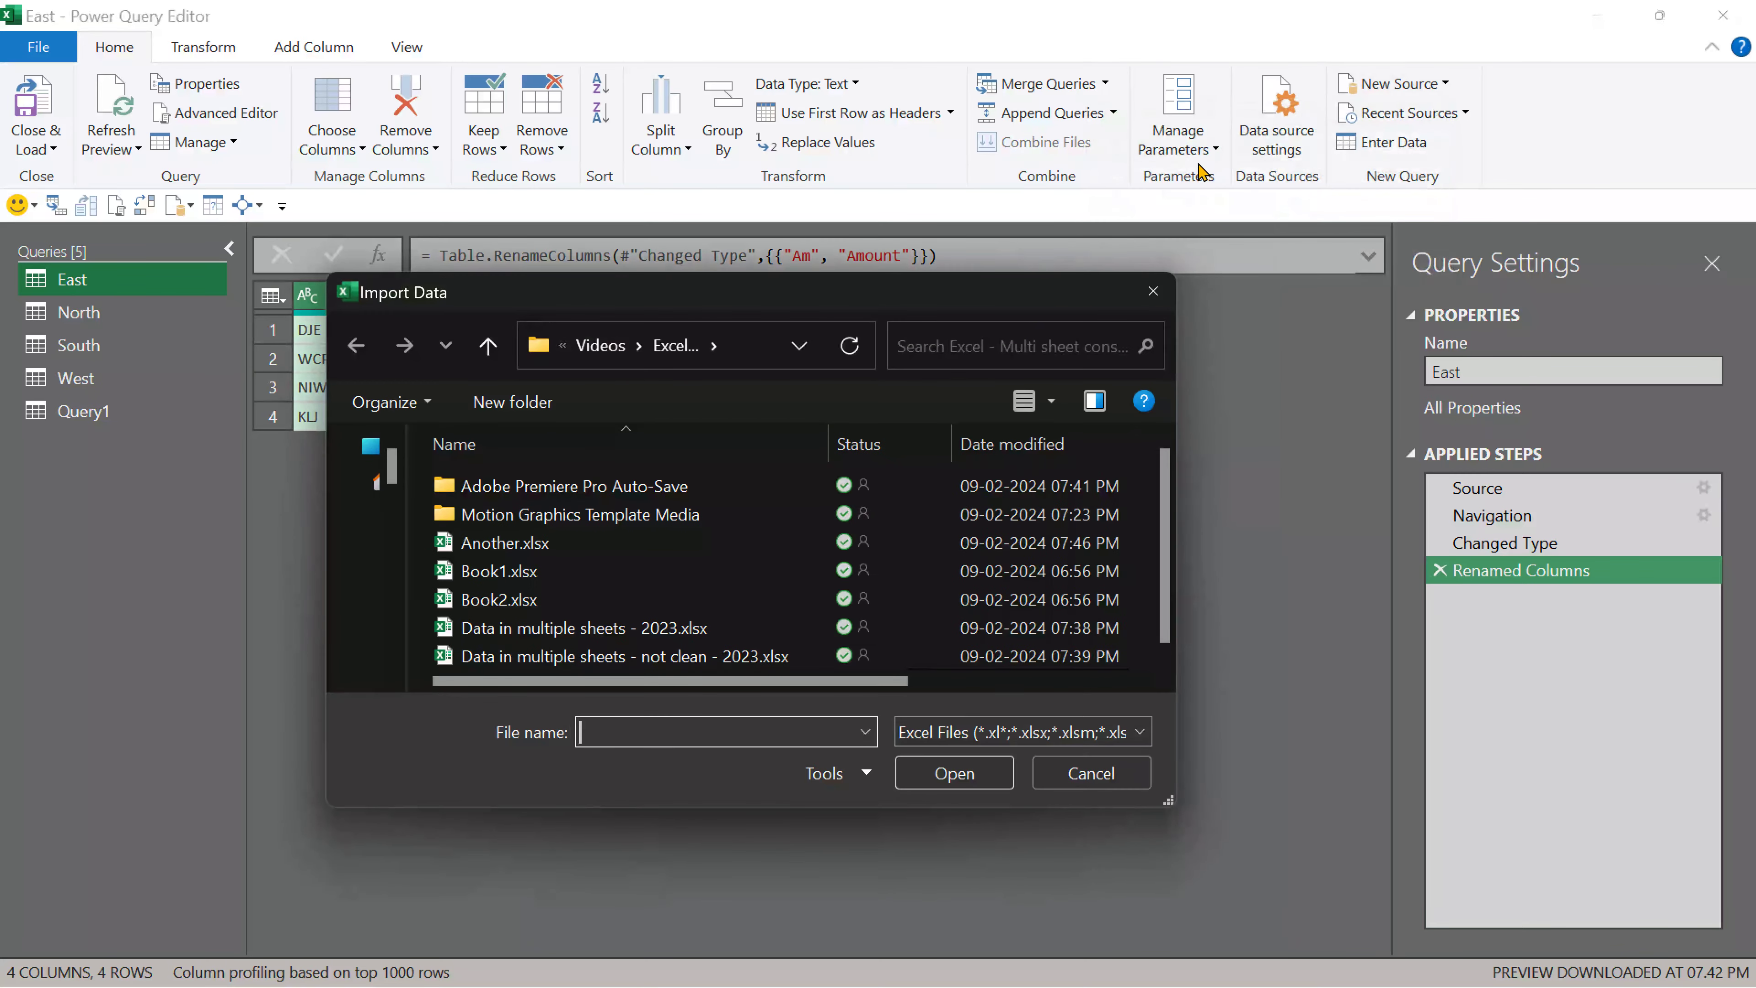
{"action": "left_click", "coordinate": [596, 542]}
{"action": "double_click", "coordinate": [596, 542]}
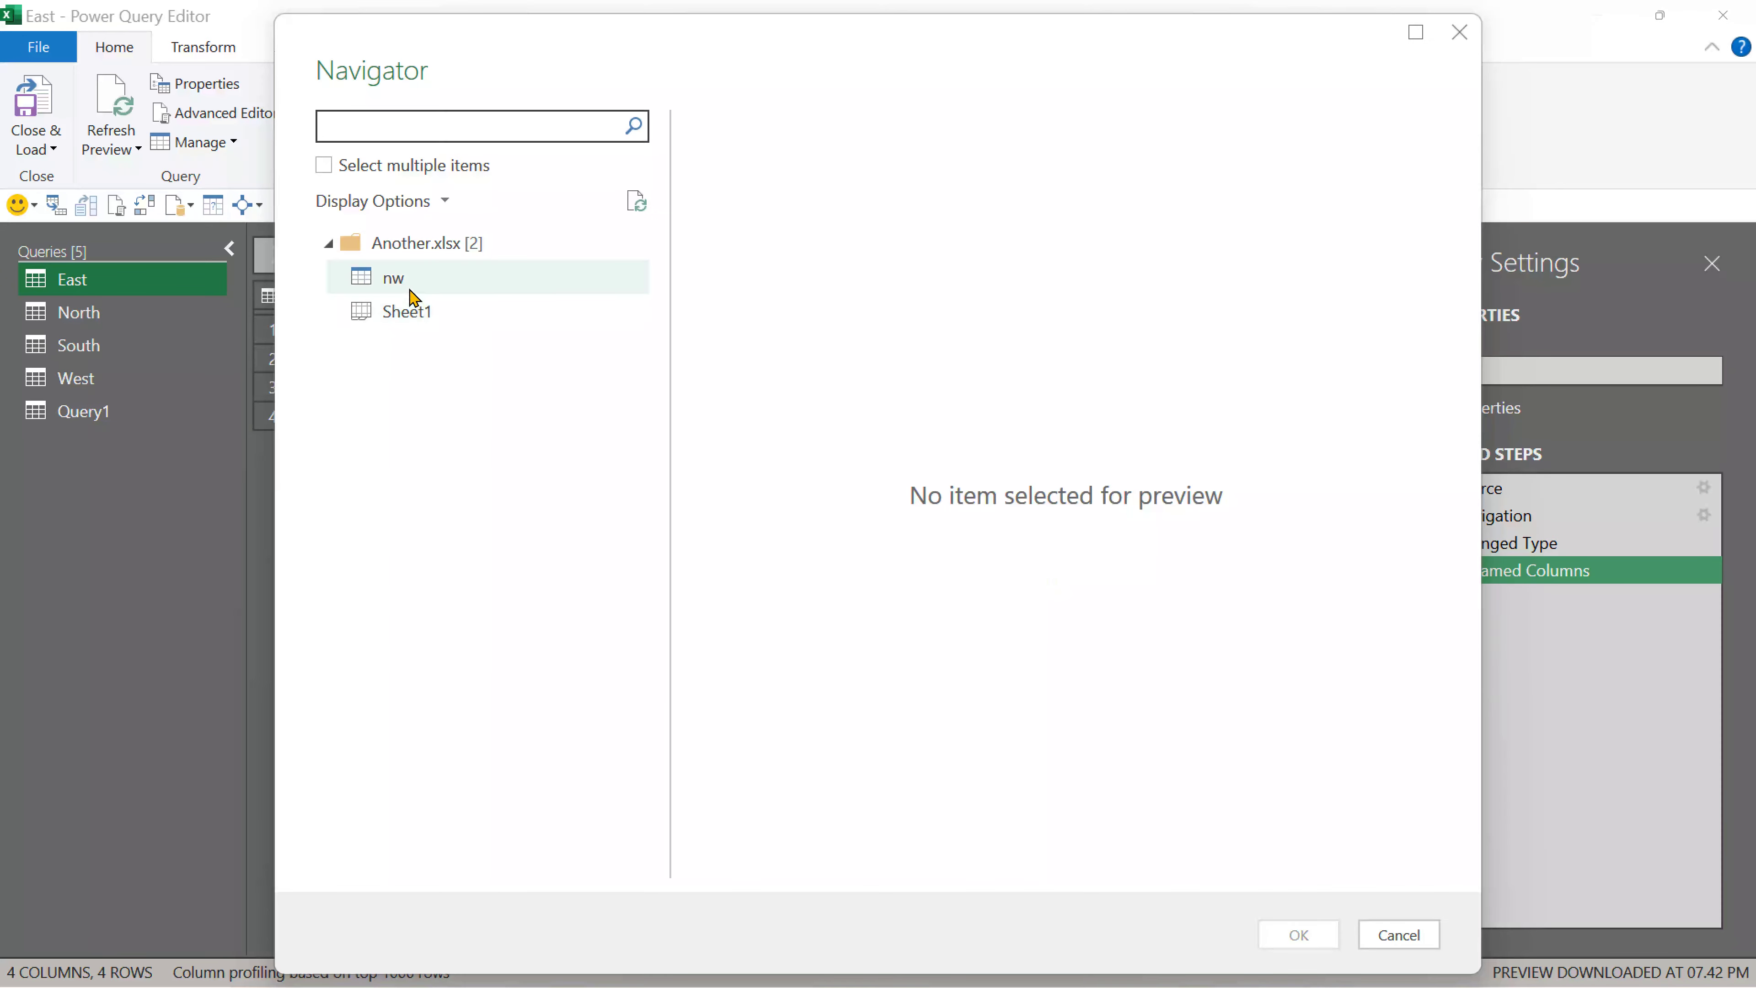
{"action": "left_click", "coordinate": [408, 279]}
{"action": "left_click", "coordinate": [1298, 935]}
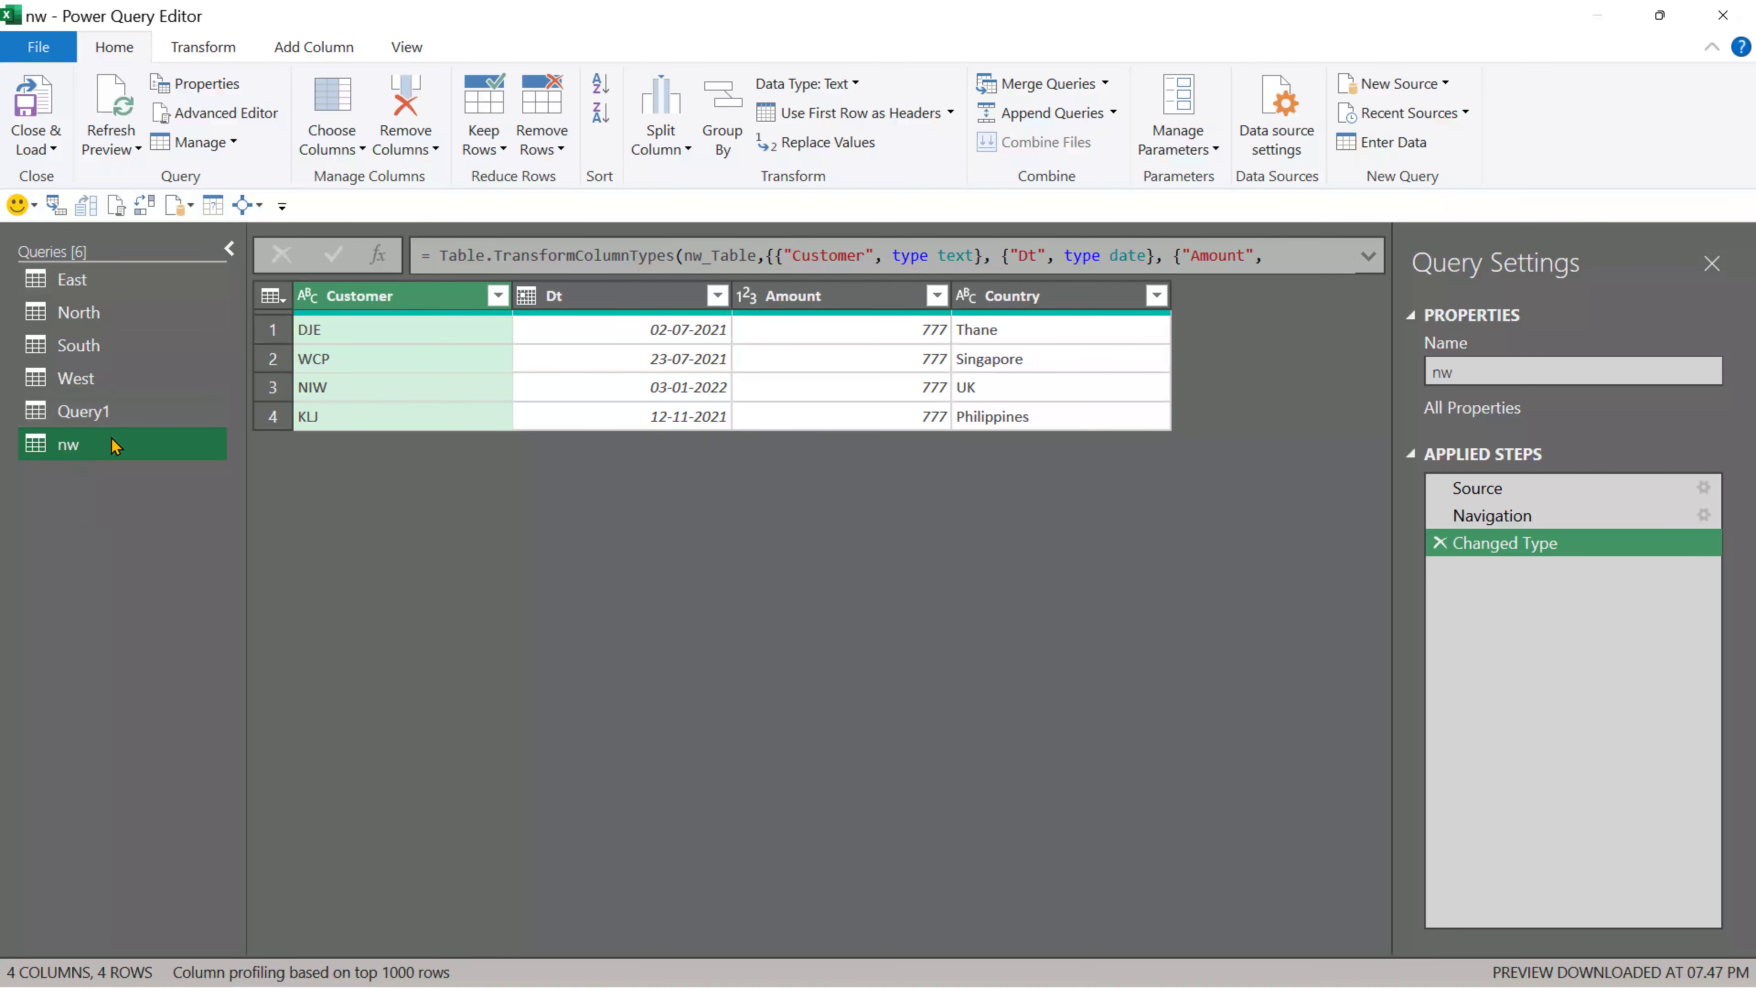
Rename the nw table's Dt column to Date
{"action": "left_click", "coordinate": [590, 297]}
{"action": "double_click", "coordinate": [590, 298]}
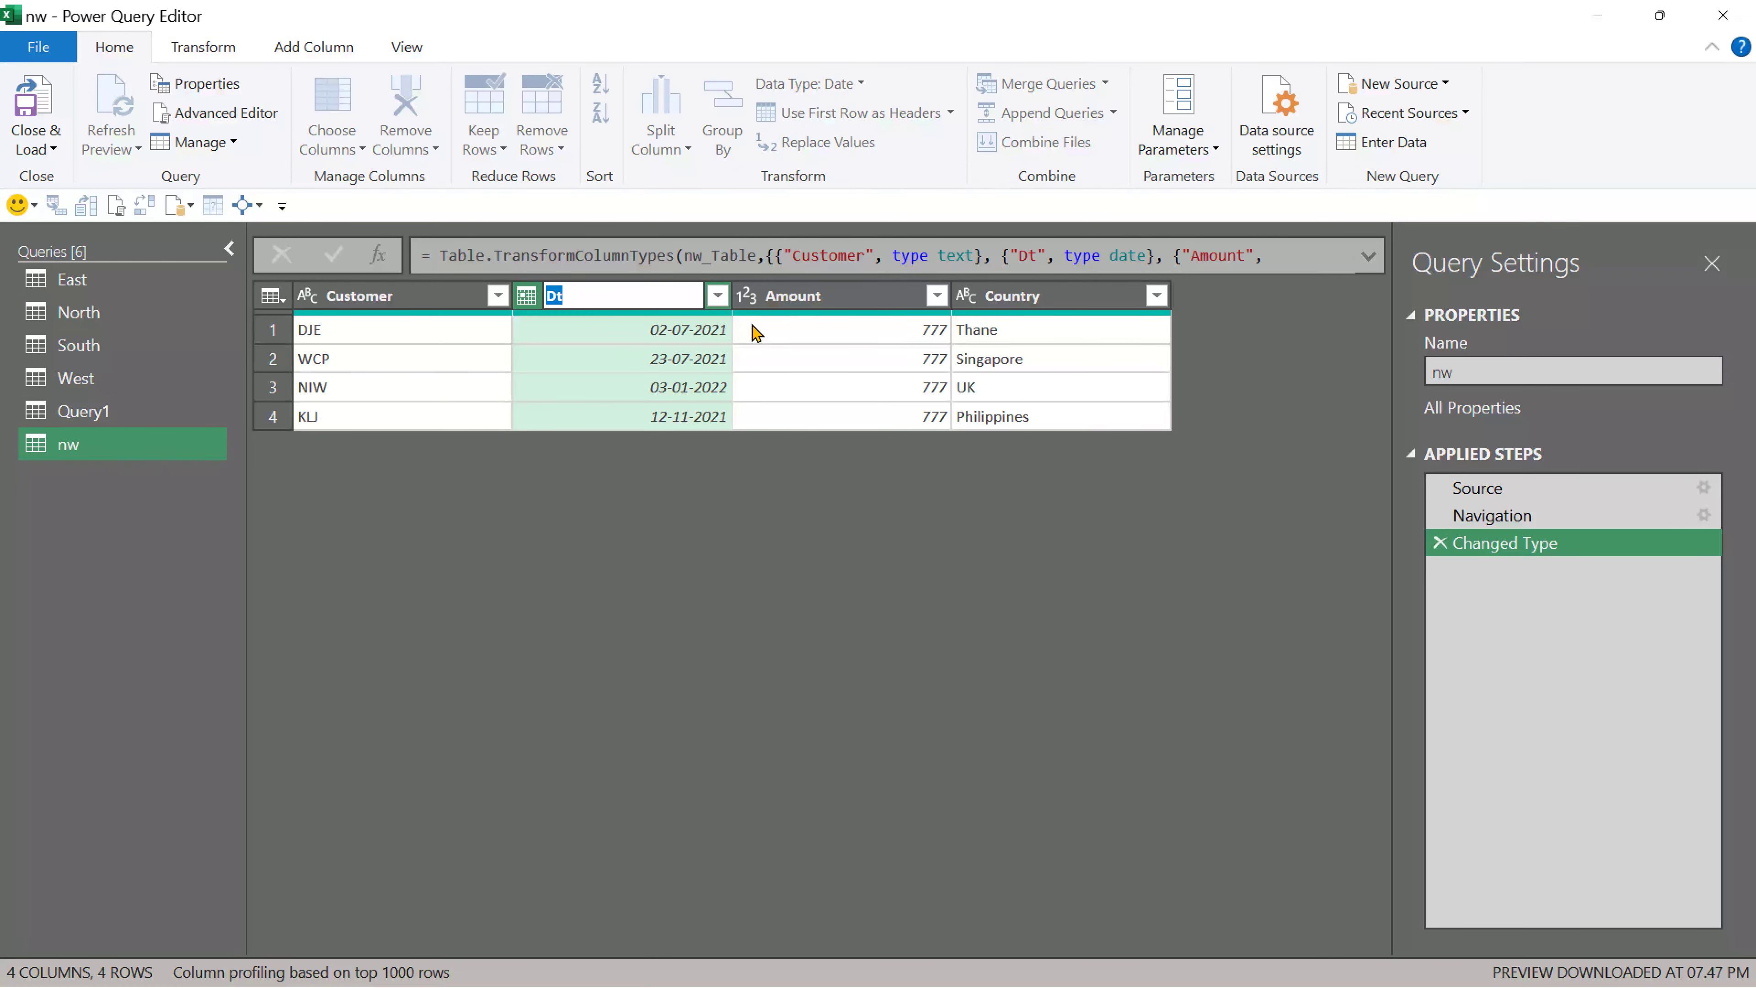
{"action": "type", "text": "Date"}
{"action": "key", "text": "Return"}
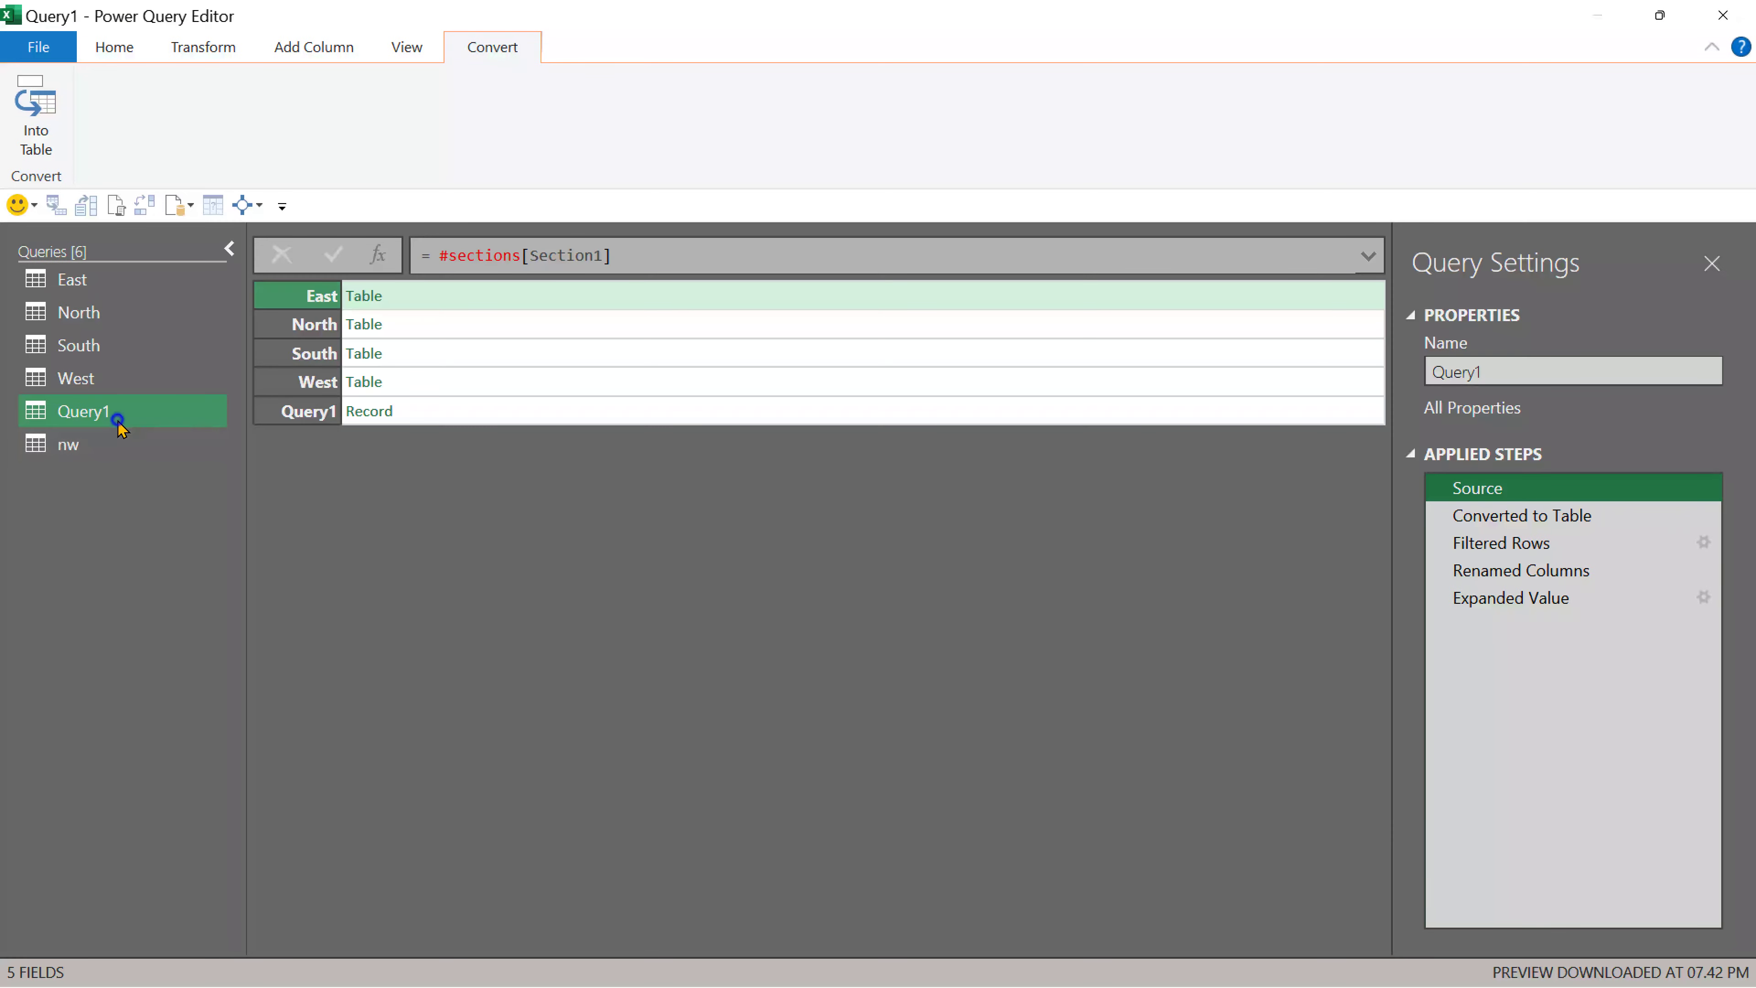
Refresh Query1's final-step preview so it shows 23 rows including the nw rows
{"action": "left_click", "coordinate": [1507, 598]}
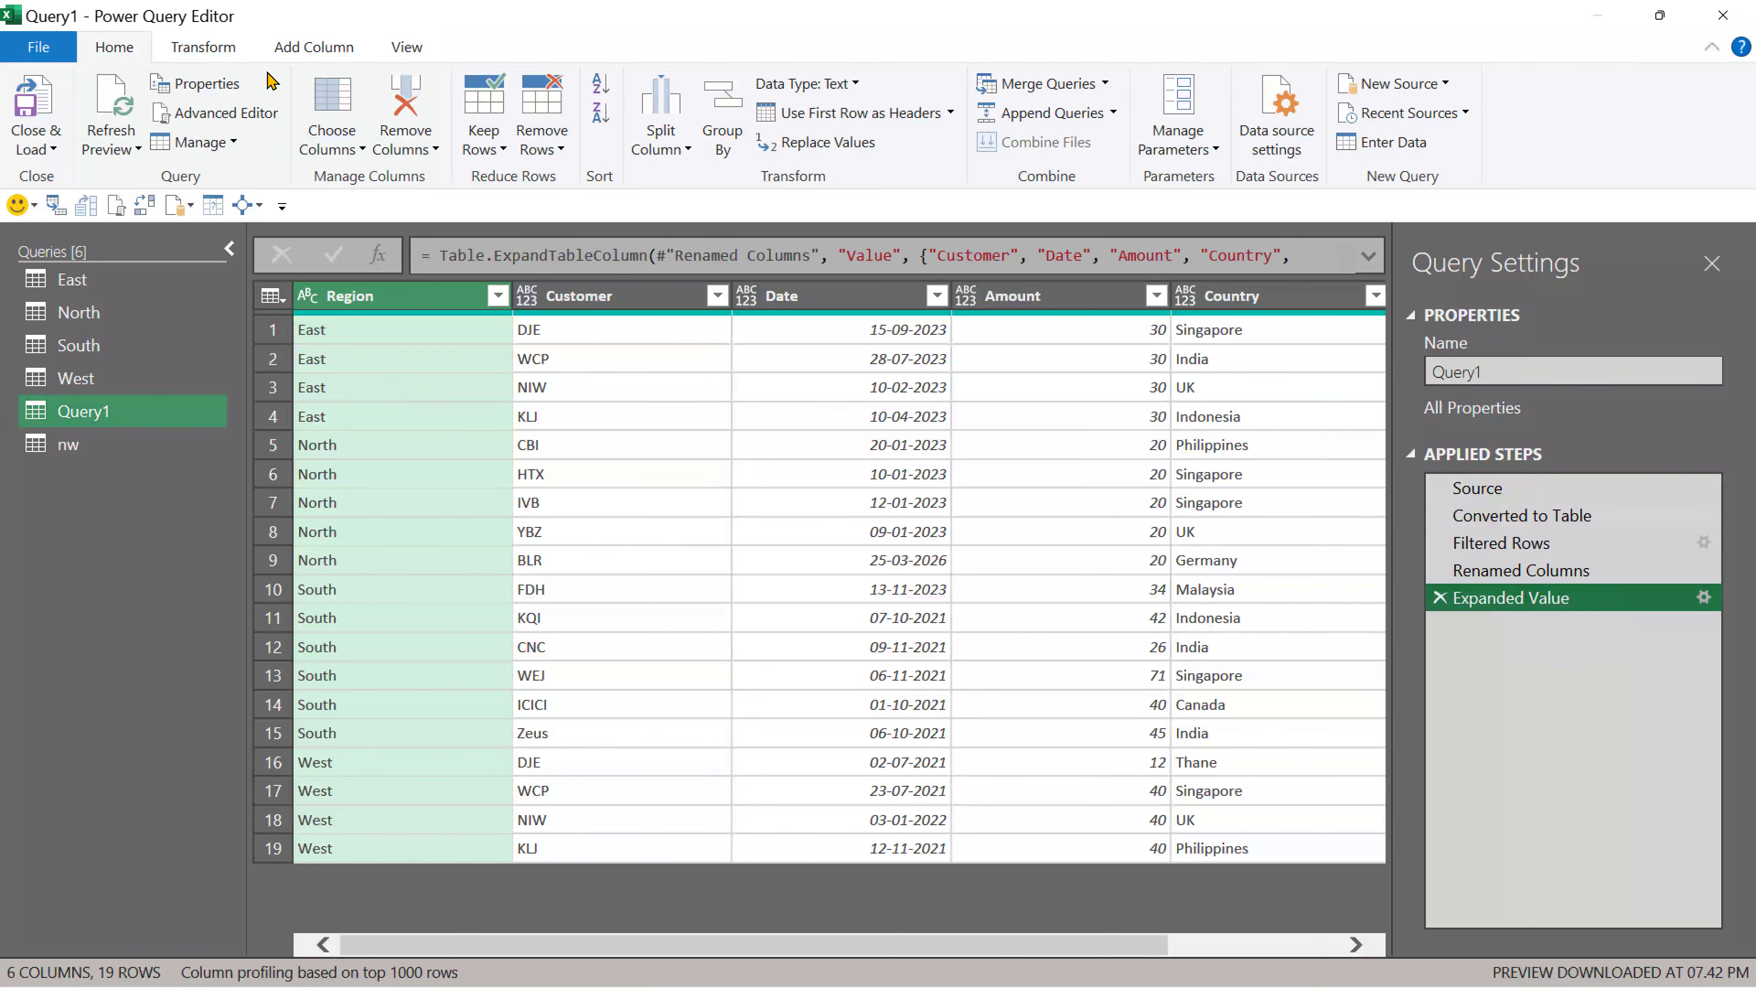
{"action": "left_click", "coordinate": [112, 104]}
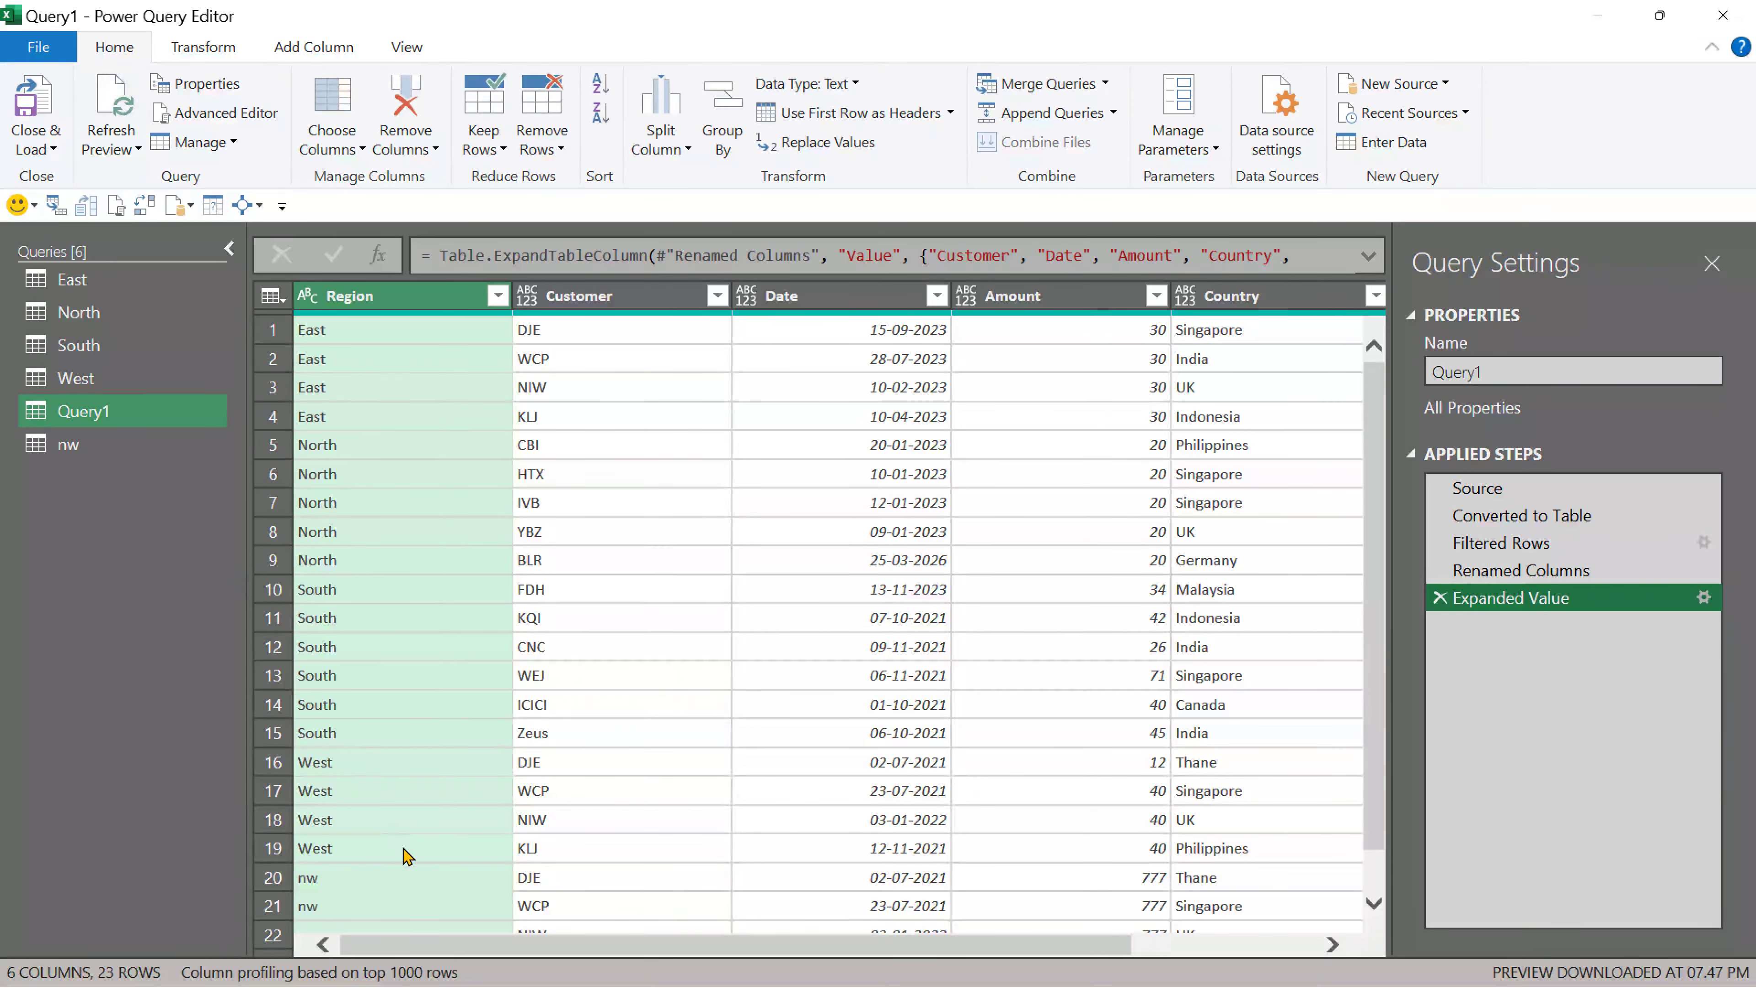
{"action": "scroll", "coordinate": [404, 855], "scroll_direction": "down", "scroll_amount": 1}
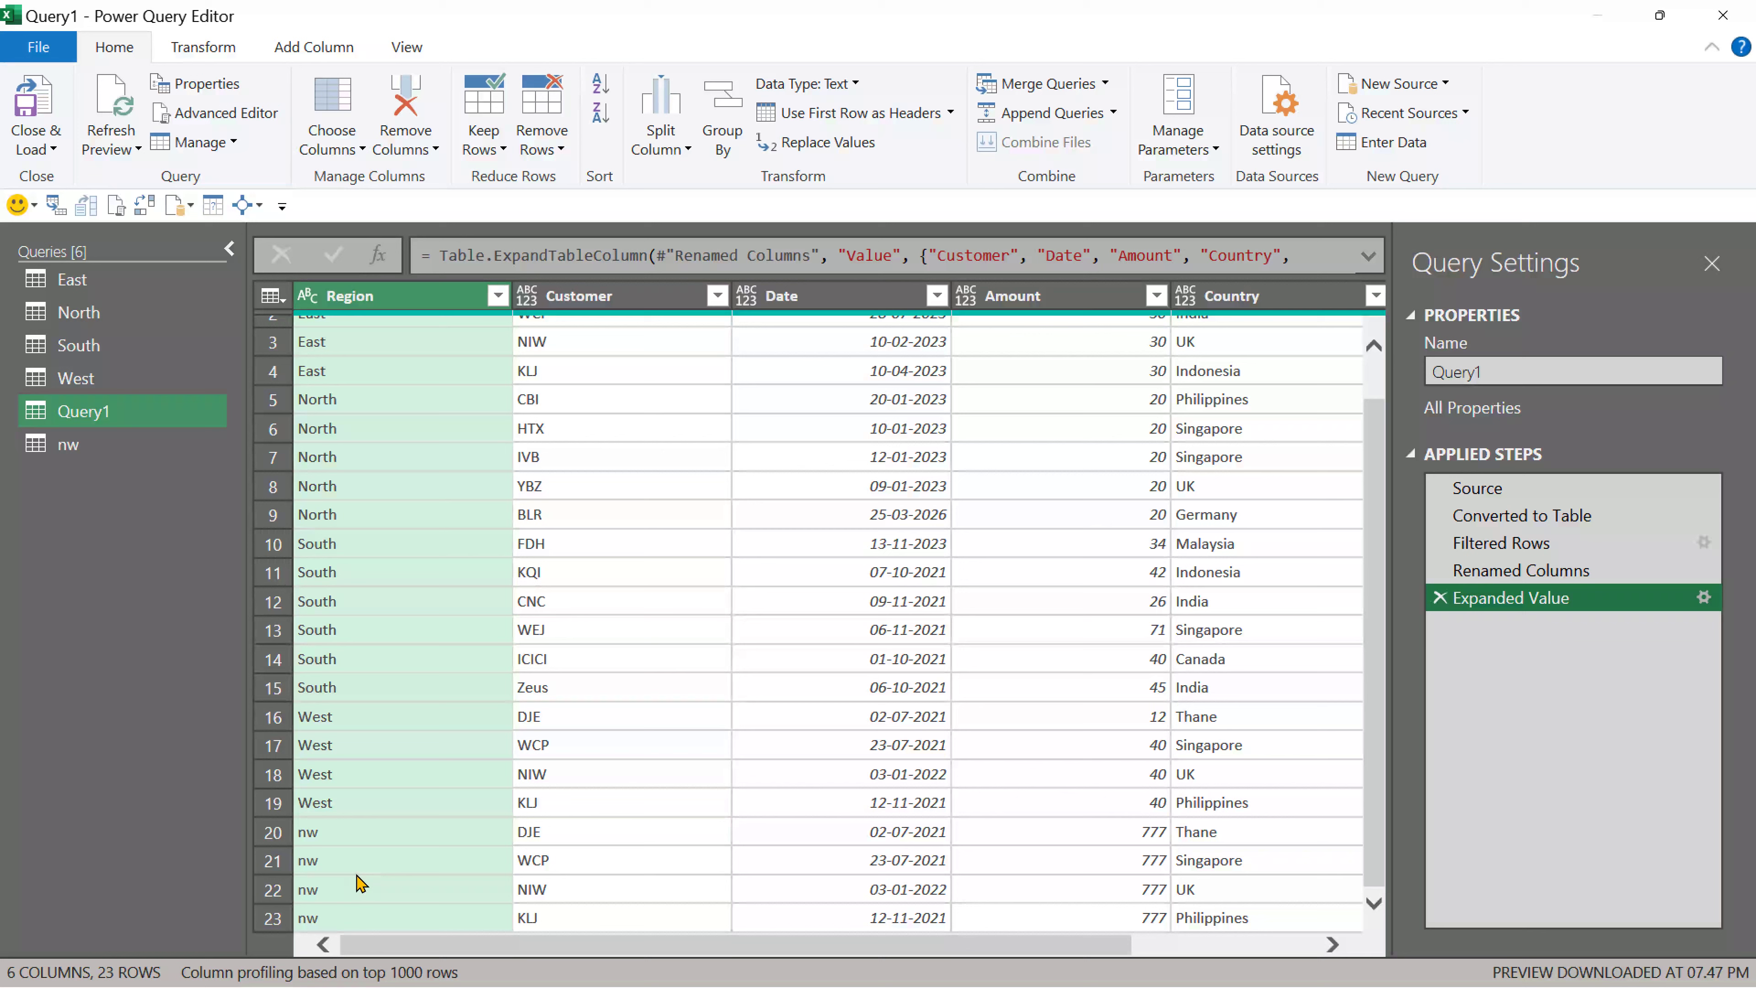
Close the editor, loading the nw query as Only Create Connection
{"action": "left_click", "coordinate": [19, 157]}
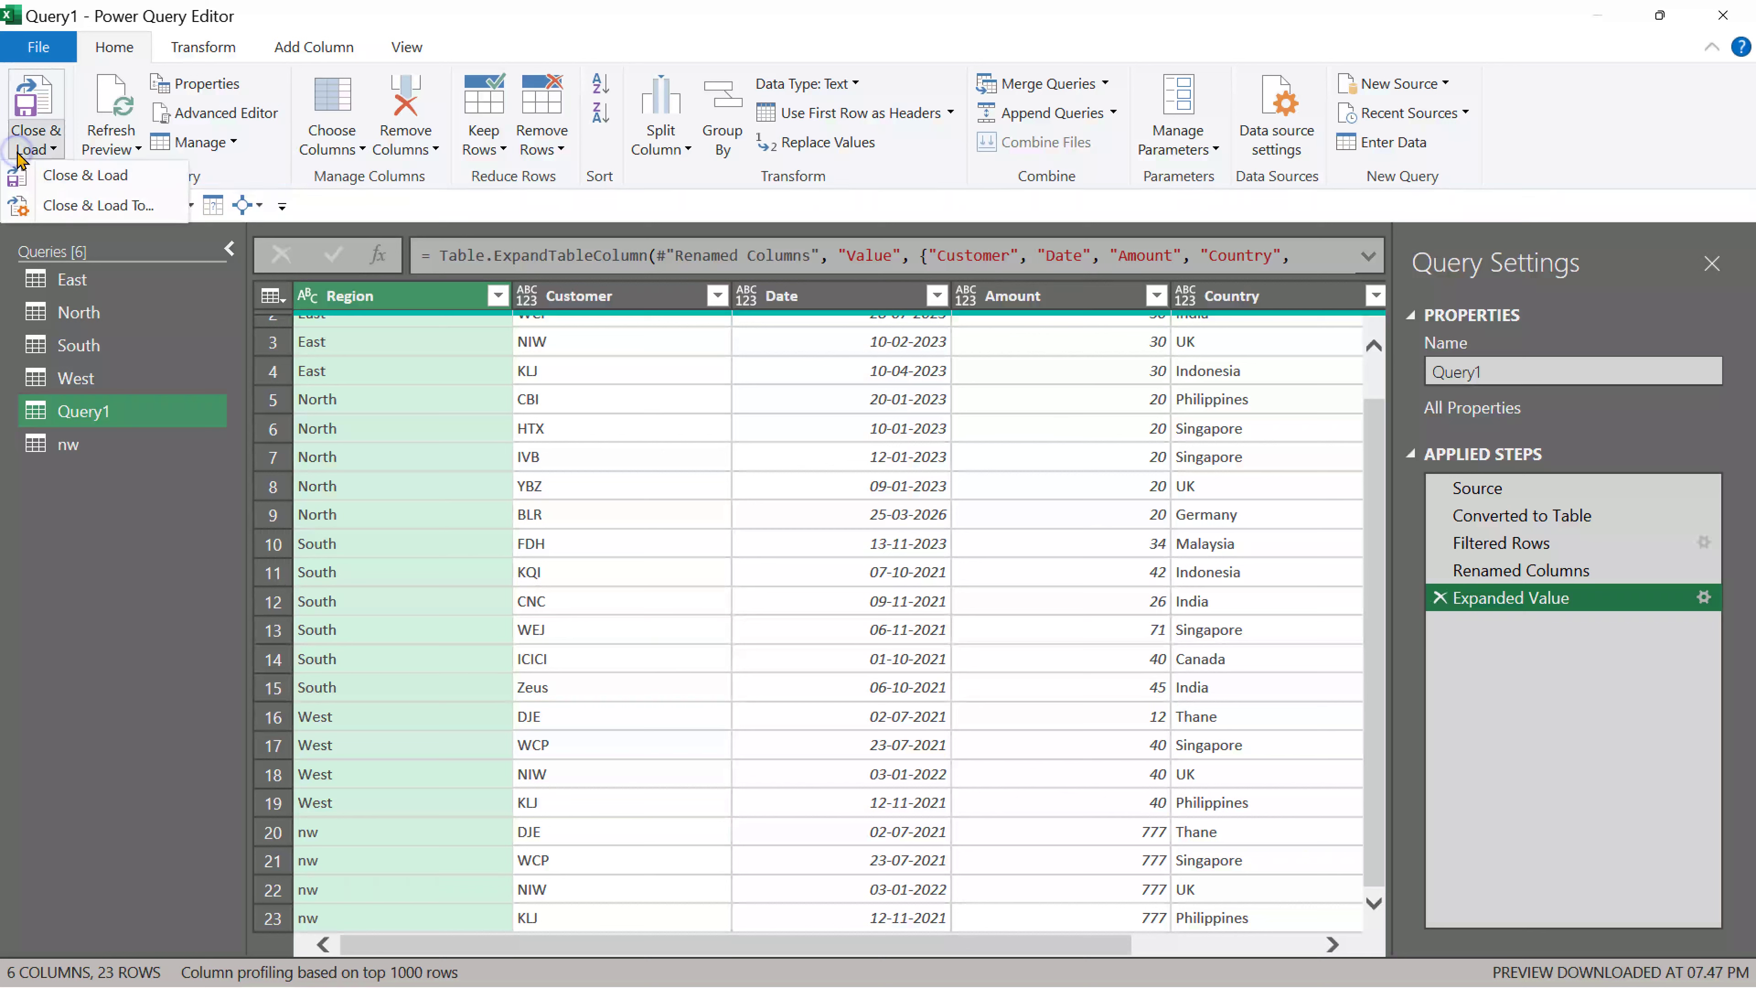
{"action": "left_click", "coordinate": [84, 208]}
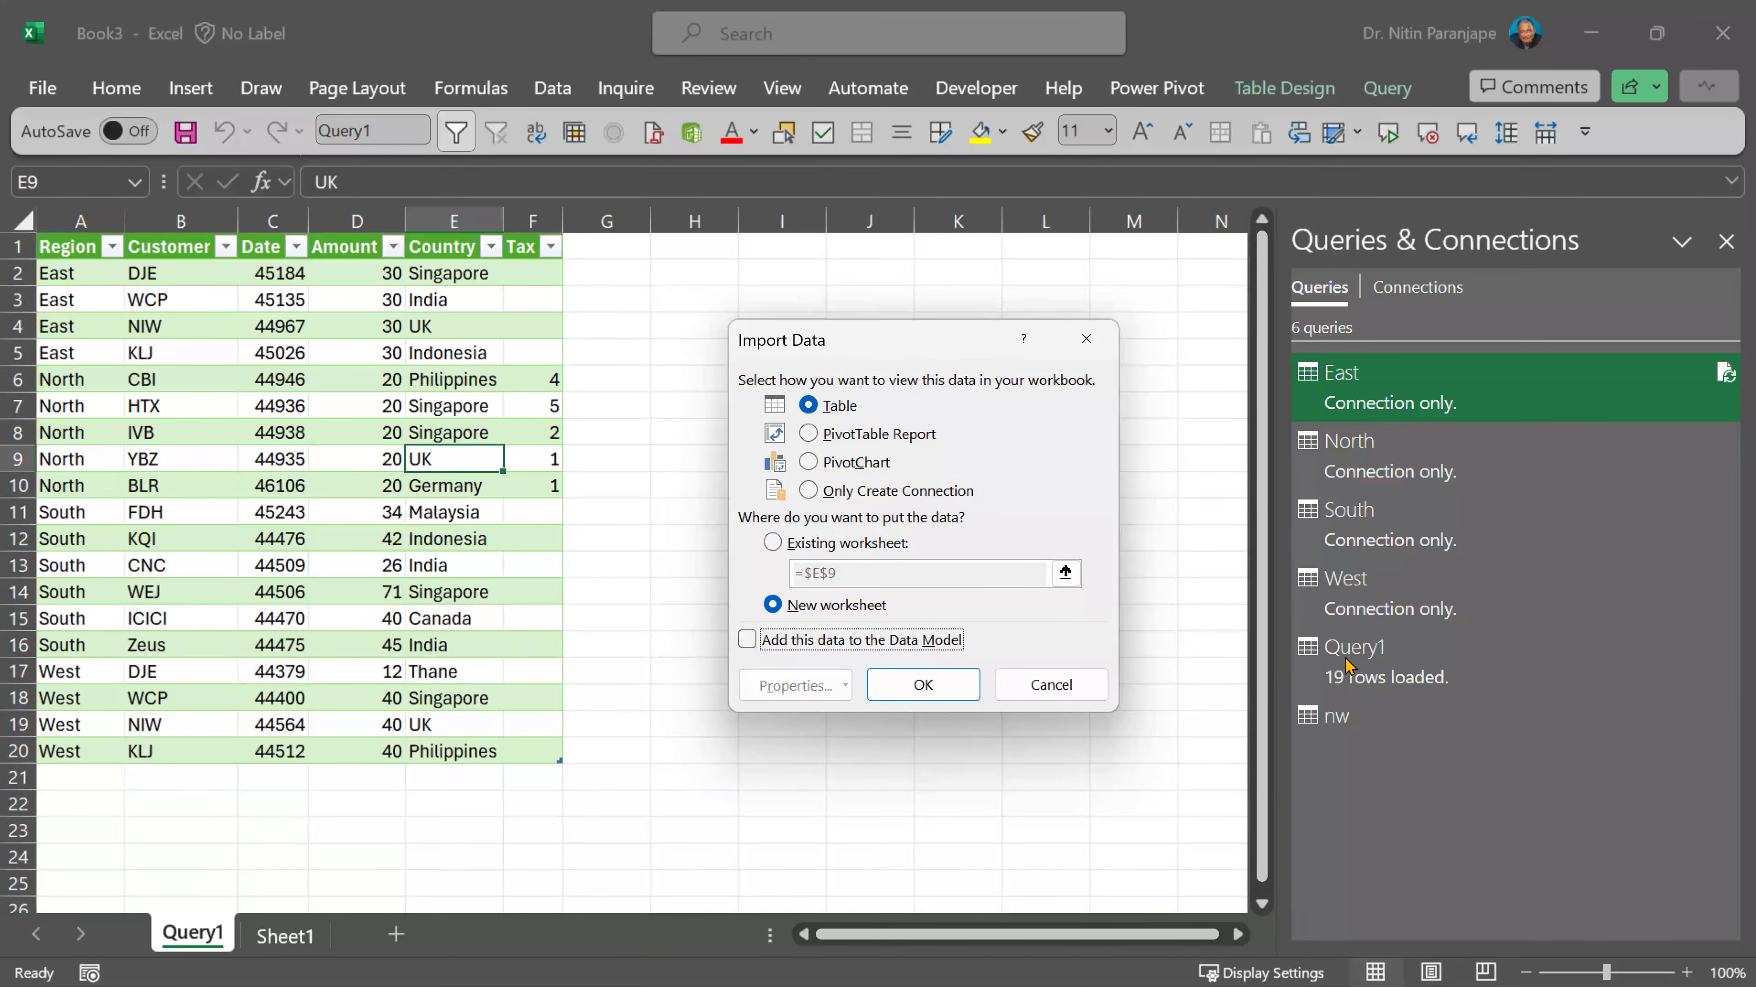
{"action": "left_click", "coordinate": [870, 491]}
{"action": "left_click", "coordinate": [952, 685]}
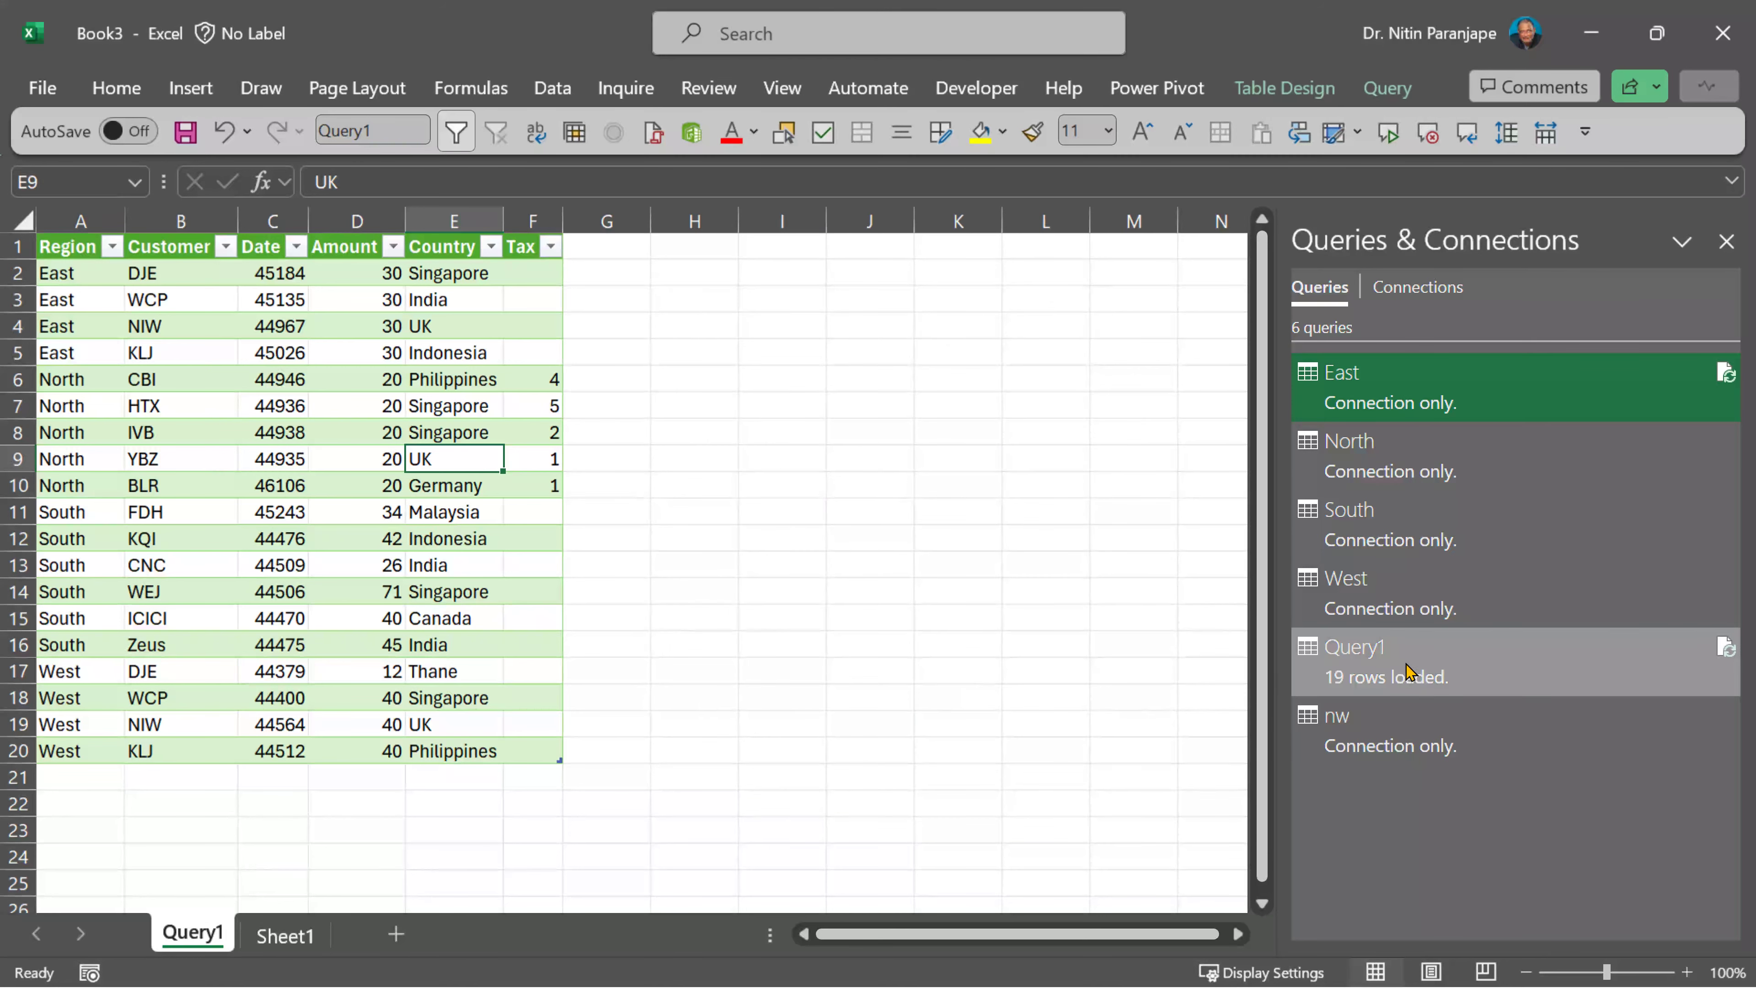
{"action": "right_click", "coordinate": [363, 574]}
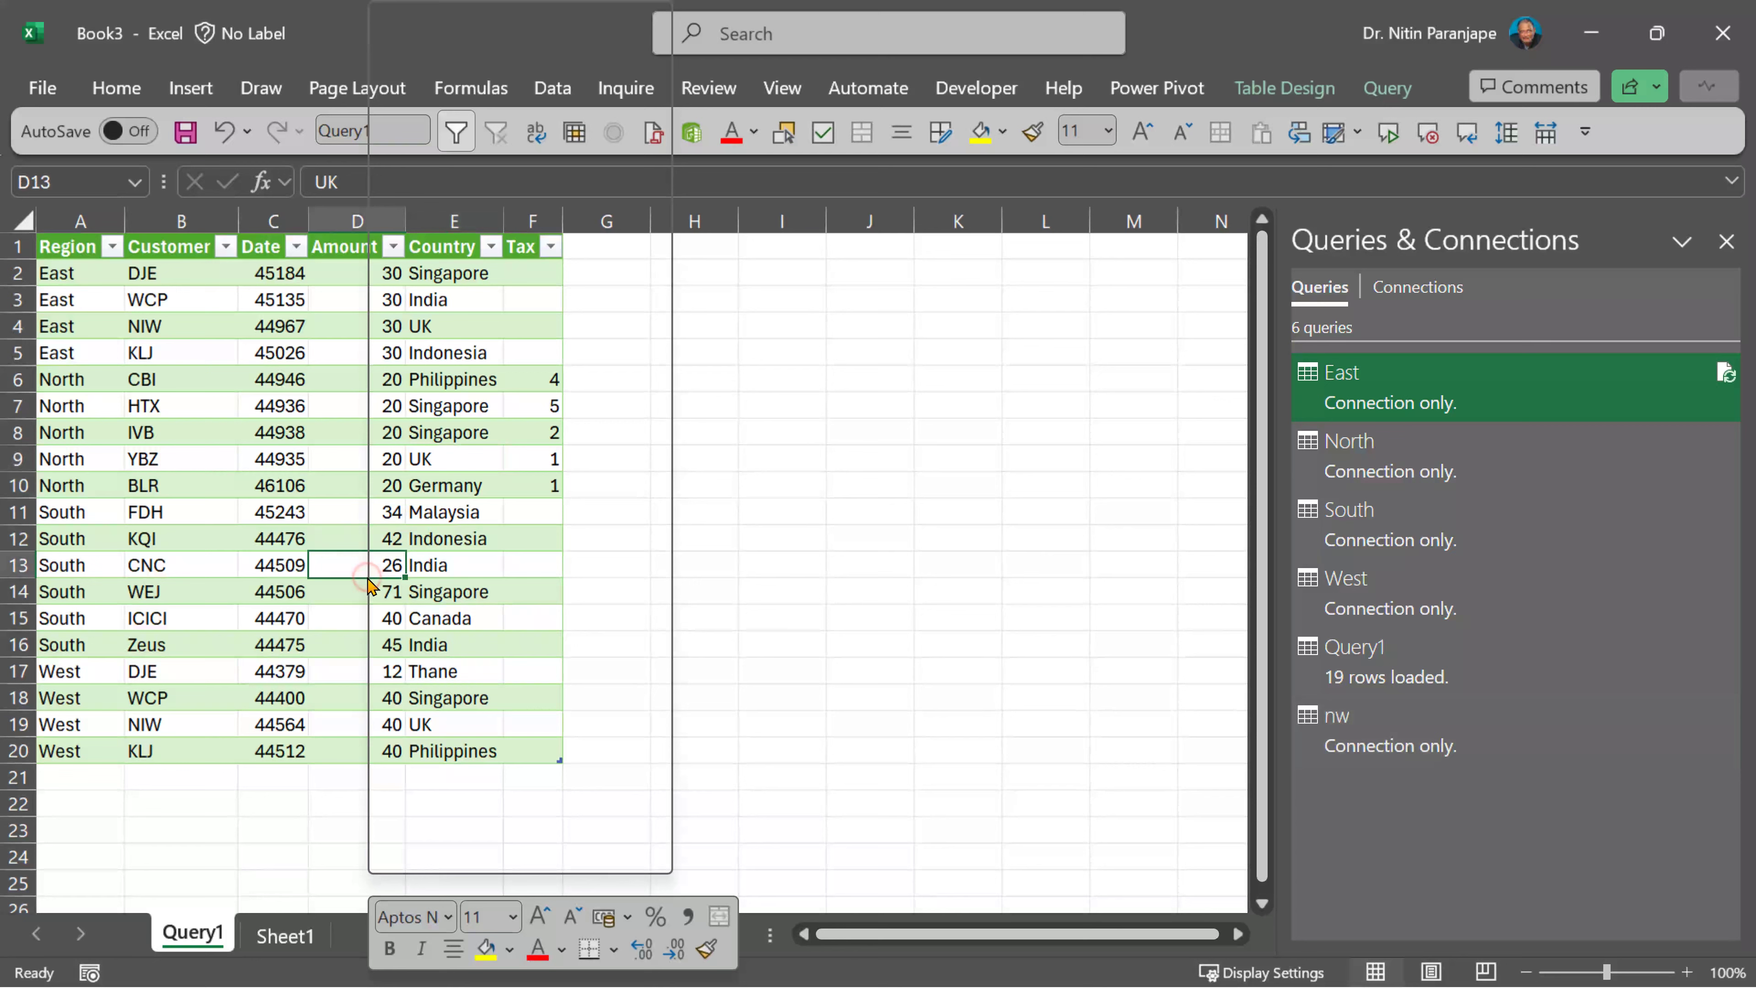
Refresh the Query1 table so four nw rows with Amount 777 appear below West
{"action": "left_click", "coordinate": [449, 317]}
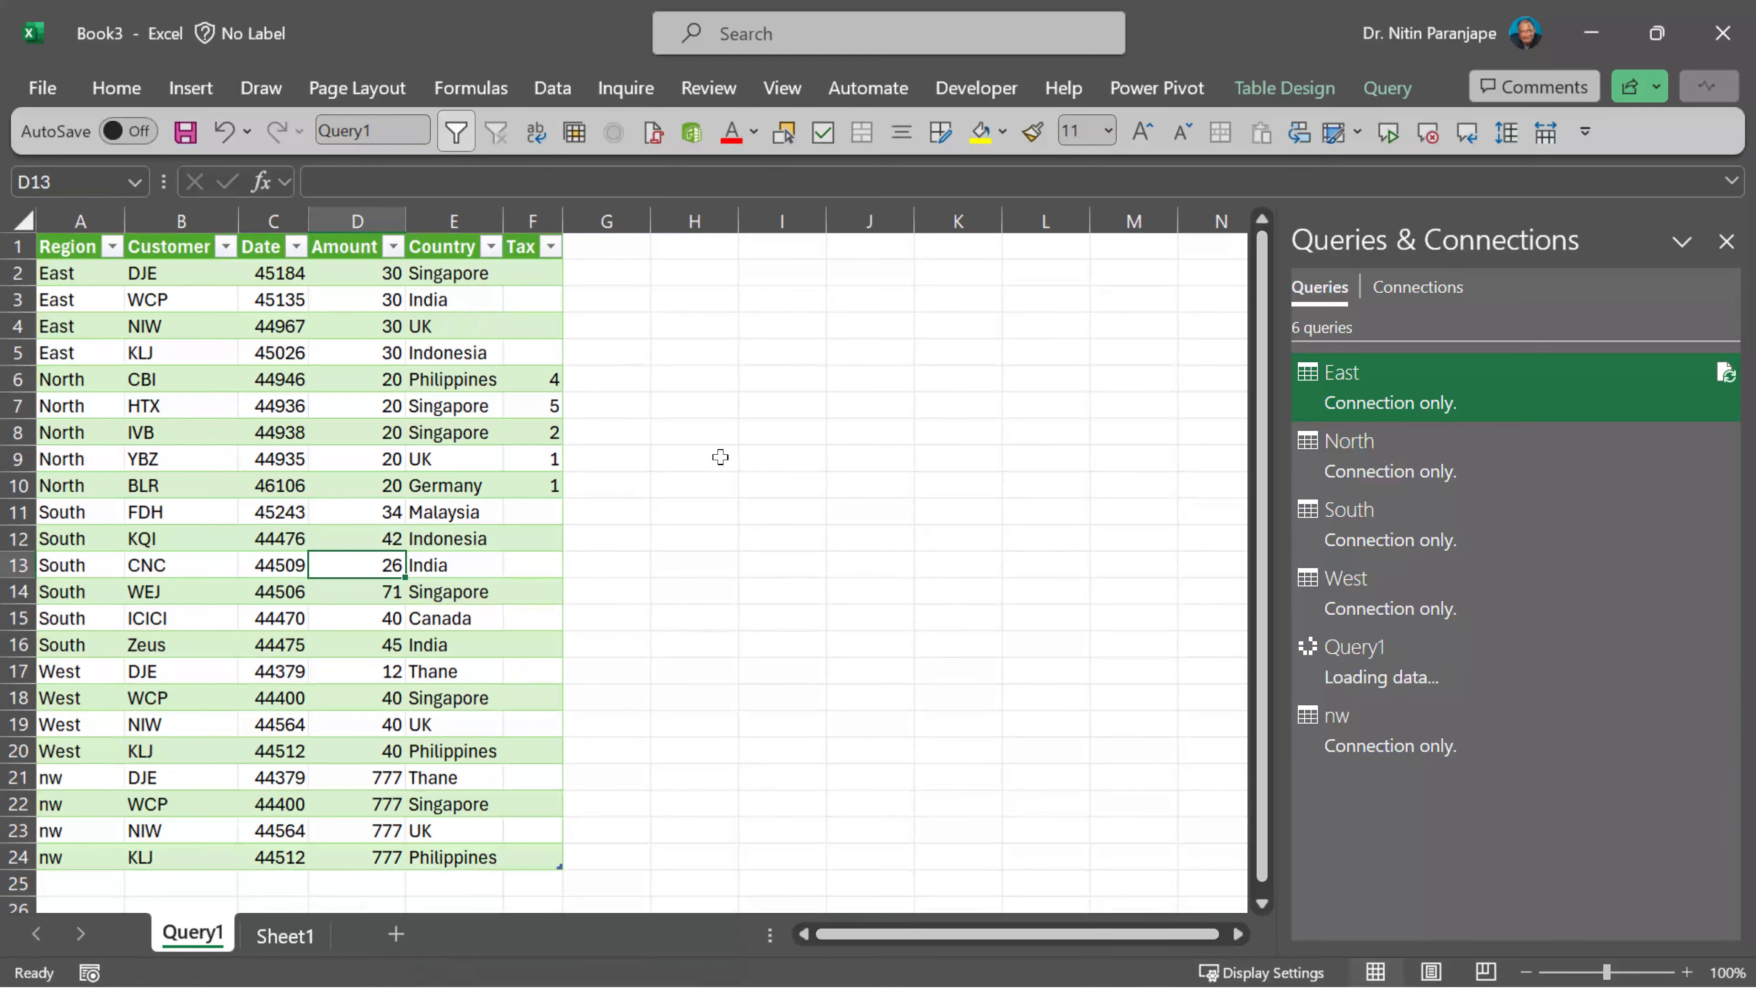